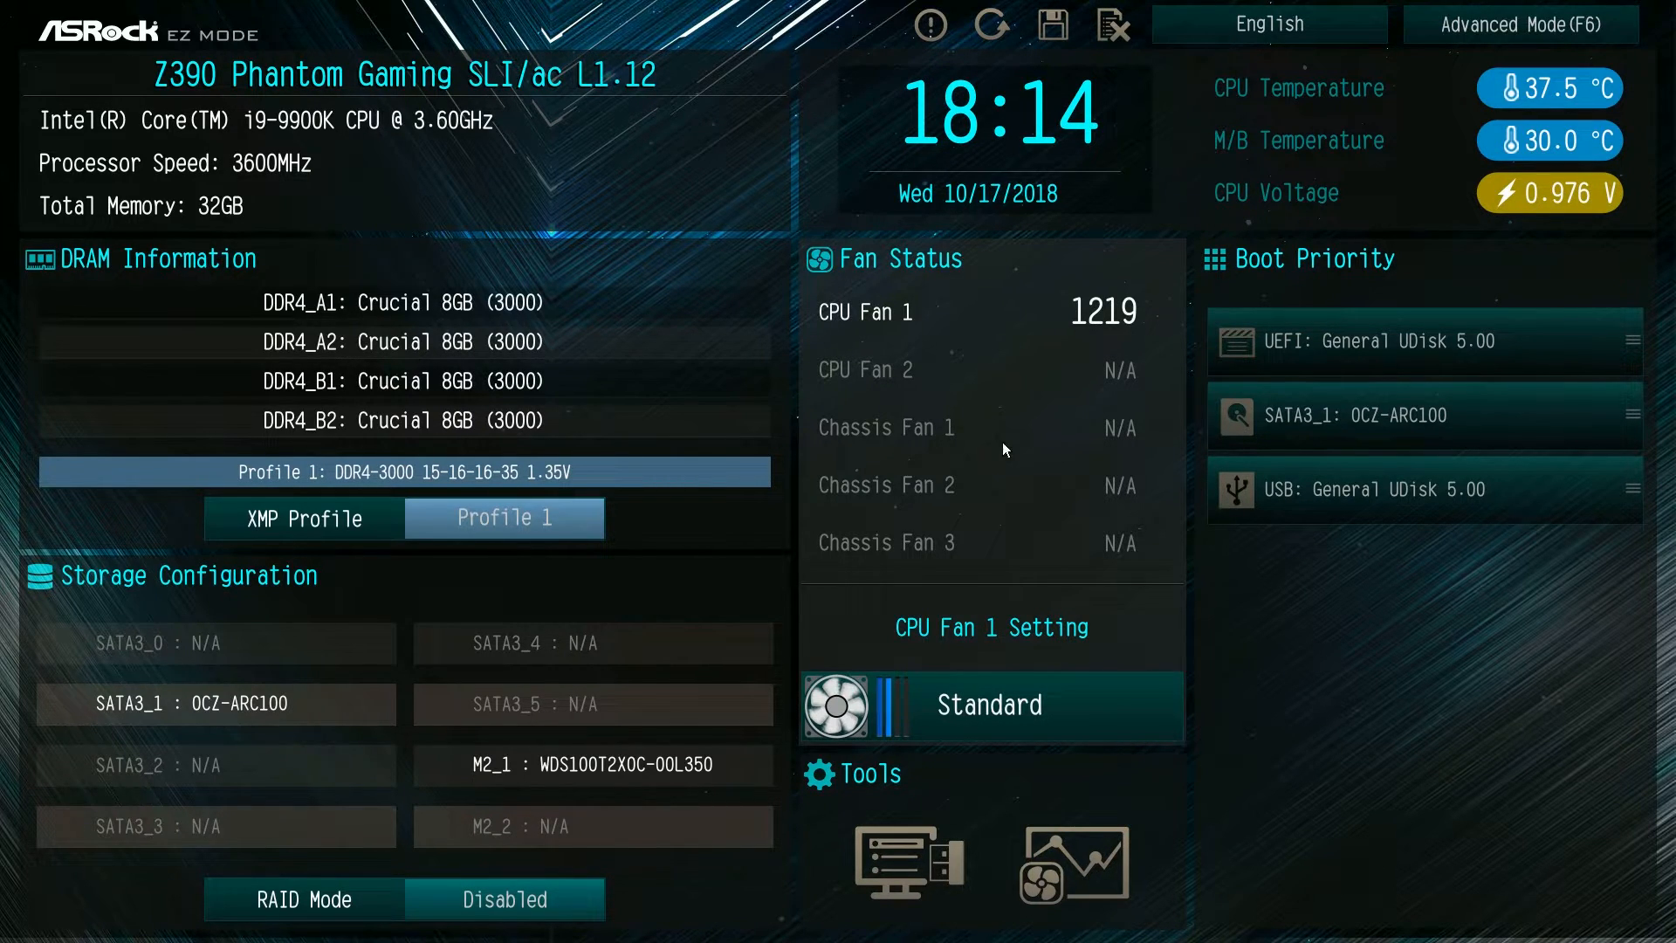
Step: Cycle the CPU Fan 1 setting through its available modes and leave it on Performance
{"action": "left_click", "coordinate": [925, 708]}
{"action": "left_click", "coordinate": [925, 708]}
{"action": "left_click", "coordinate": [926, 709]}
{"action": "left_click", "coordinate": [930, 707]}
{"action": "left_click", "coordinate": [931, 705]}
{"action": "left_click", "coordinate": [931, 705]}
{"action": "left_click", "coordinate": [932, 705]}
{"action": "left_click", "coordinate": [934, 705]}
{"action": "left_click", "coordinate": [934, 704]}
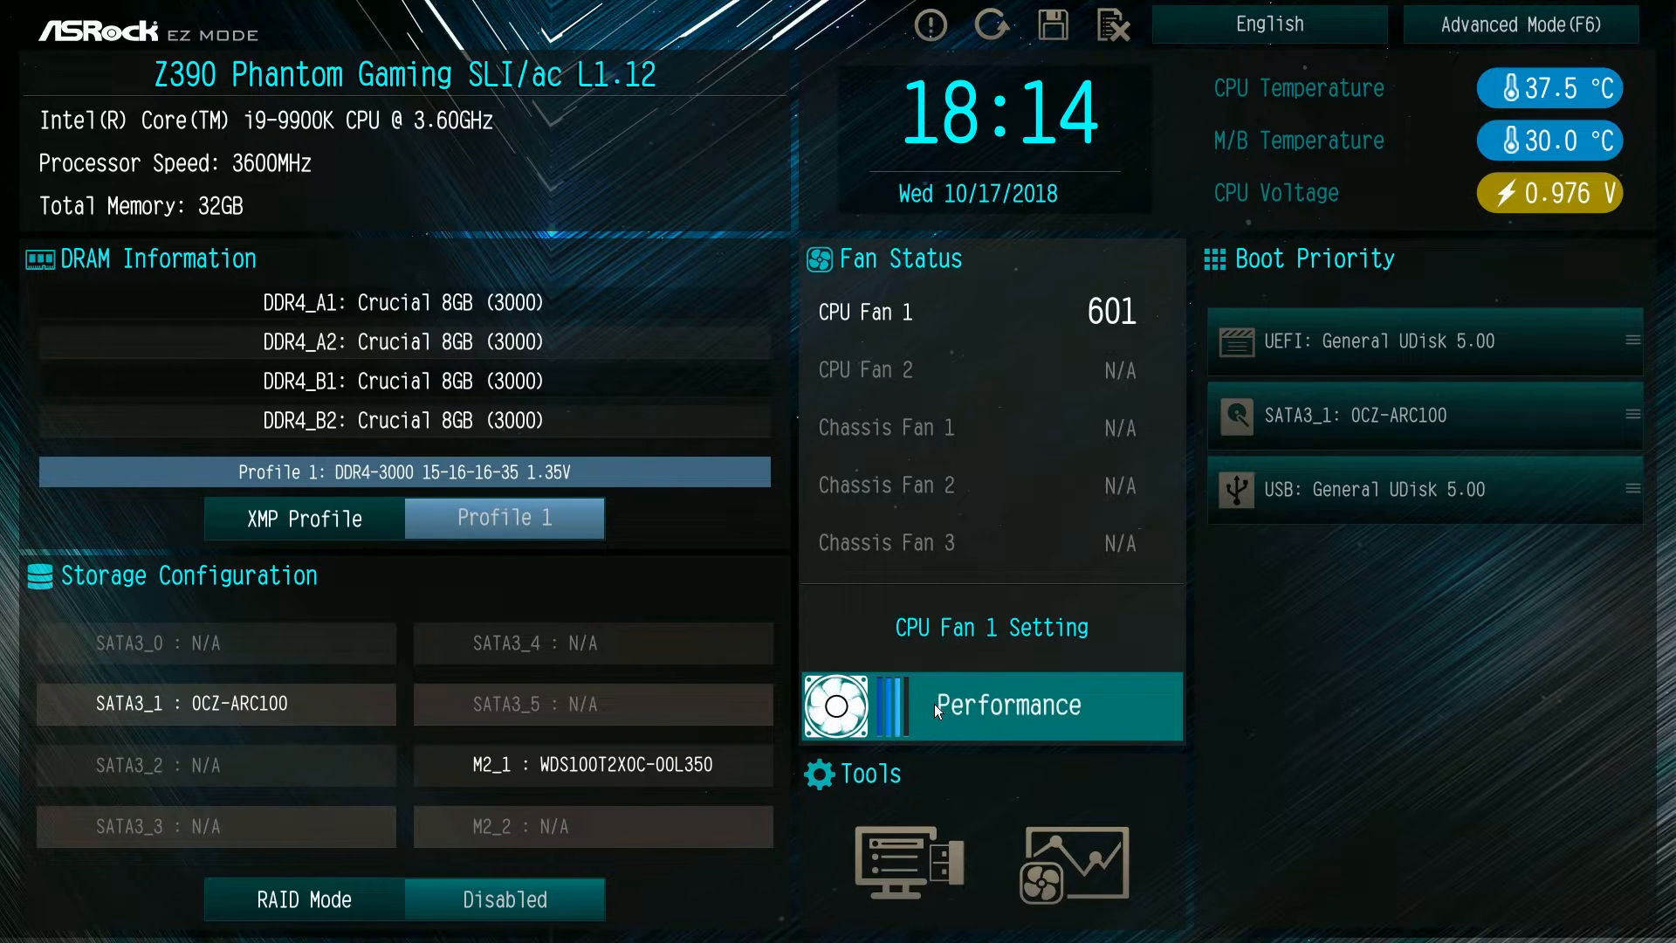
{"action": "left_click", "coordinate": [951, 700]}
{"action": "left_click", "coordinate": [951, 700]}
{"action": "left_click", "coordinate": [952, 702]}
{"action": "left_click", "coordinate": [952, 703]}
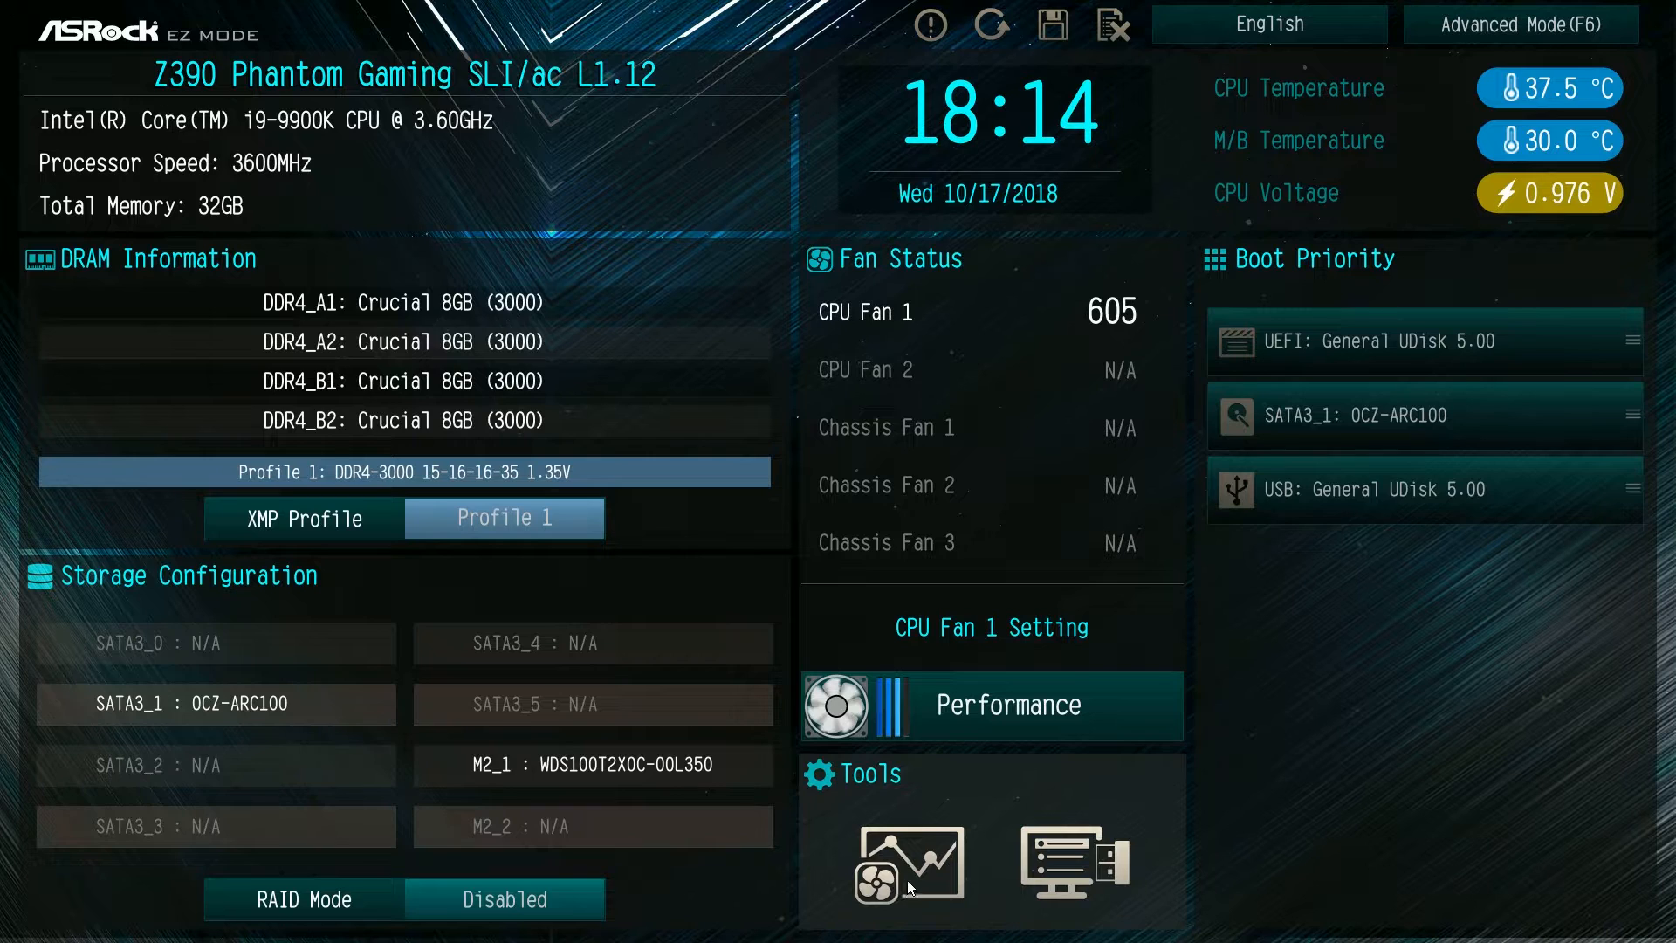
Step: View the enlarged Tools overview and close it, and try dragging SATA3_1: OCZ-ARC100 within the boot priority list
{"action": "left_click", "coordinate": [907, 880]}
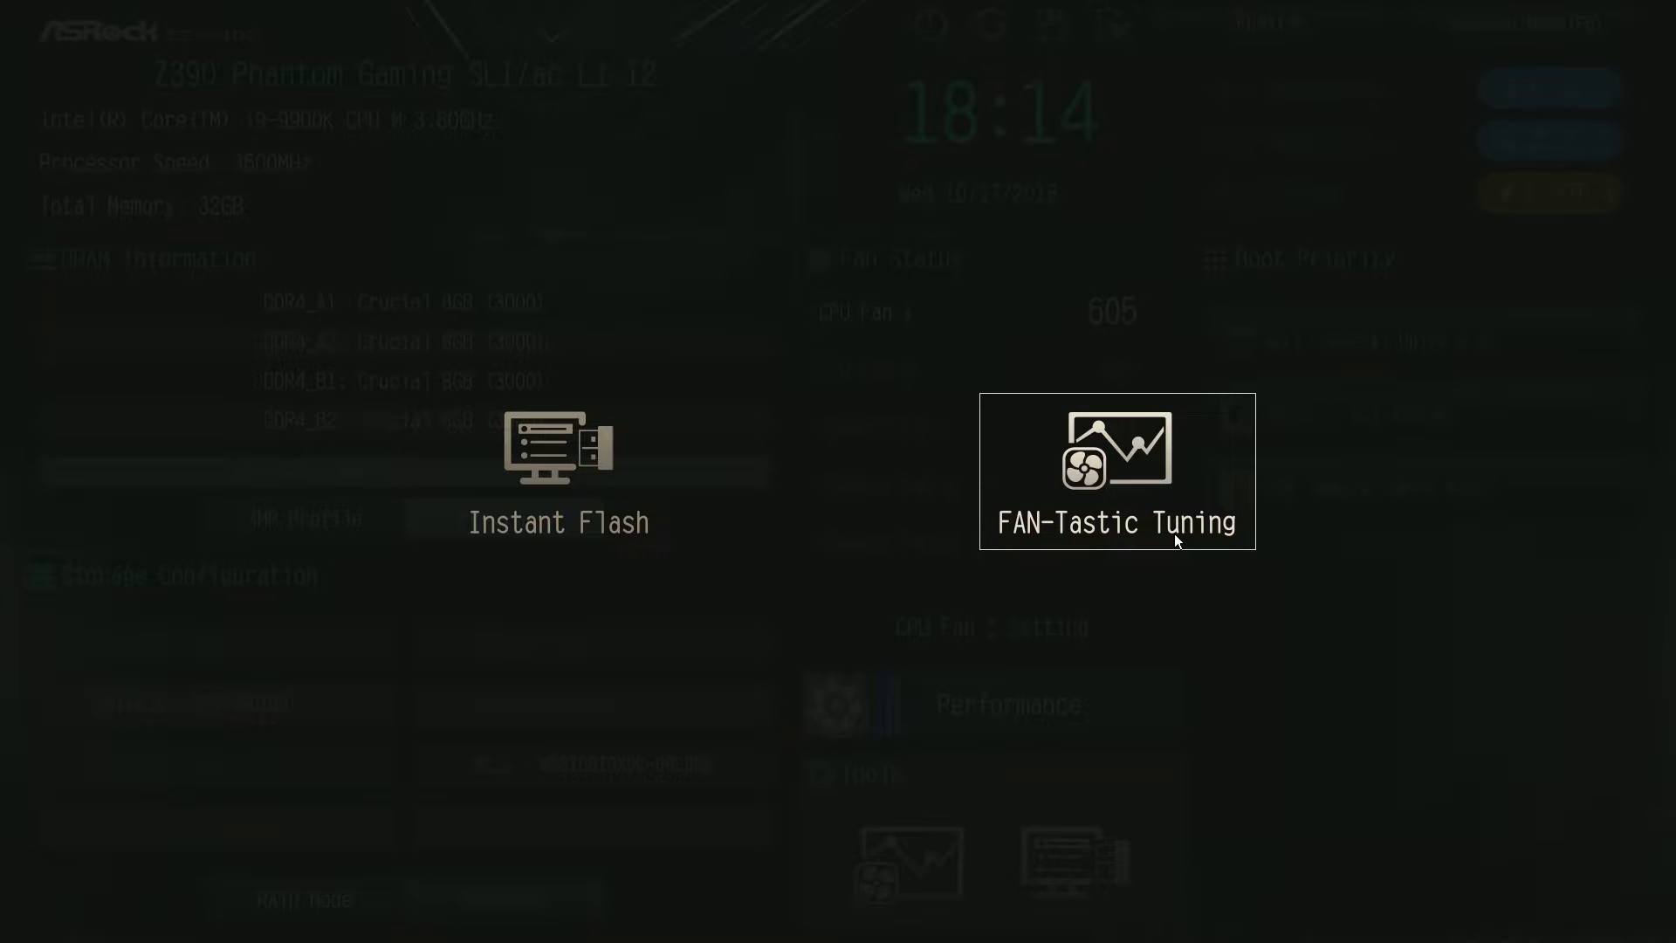
{"action": "key", "text": "Escape"}
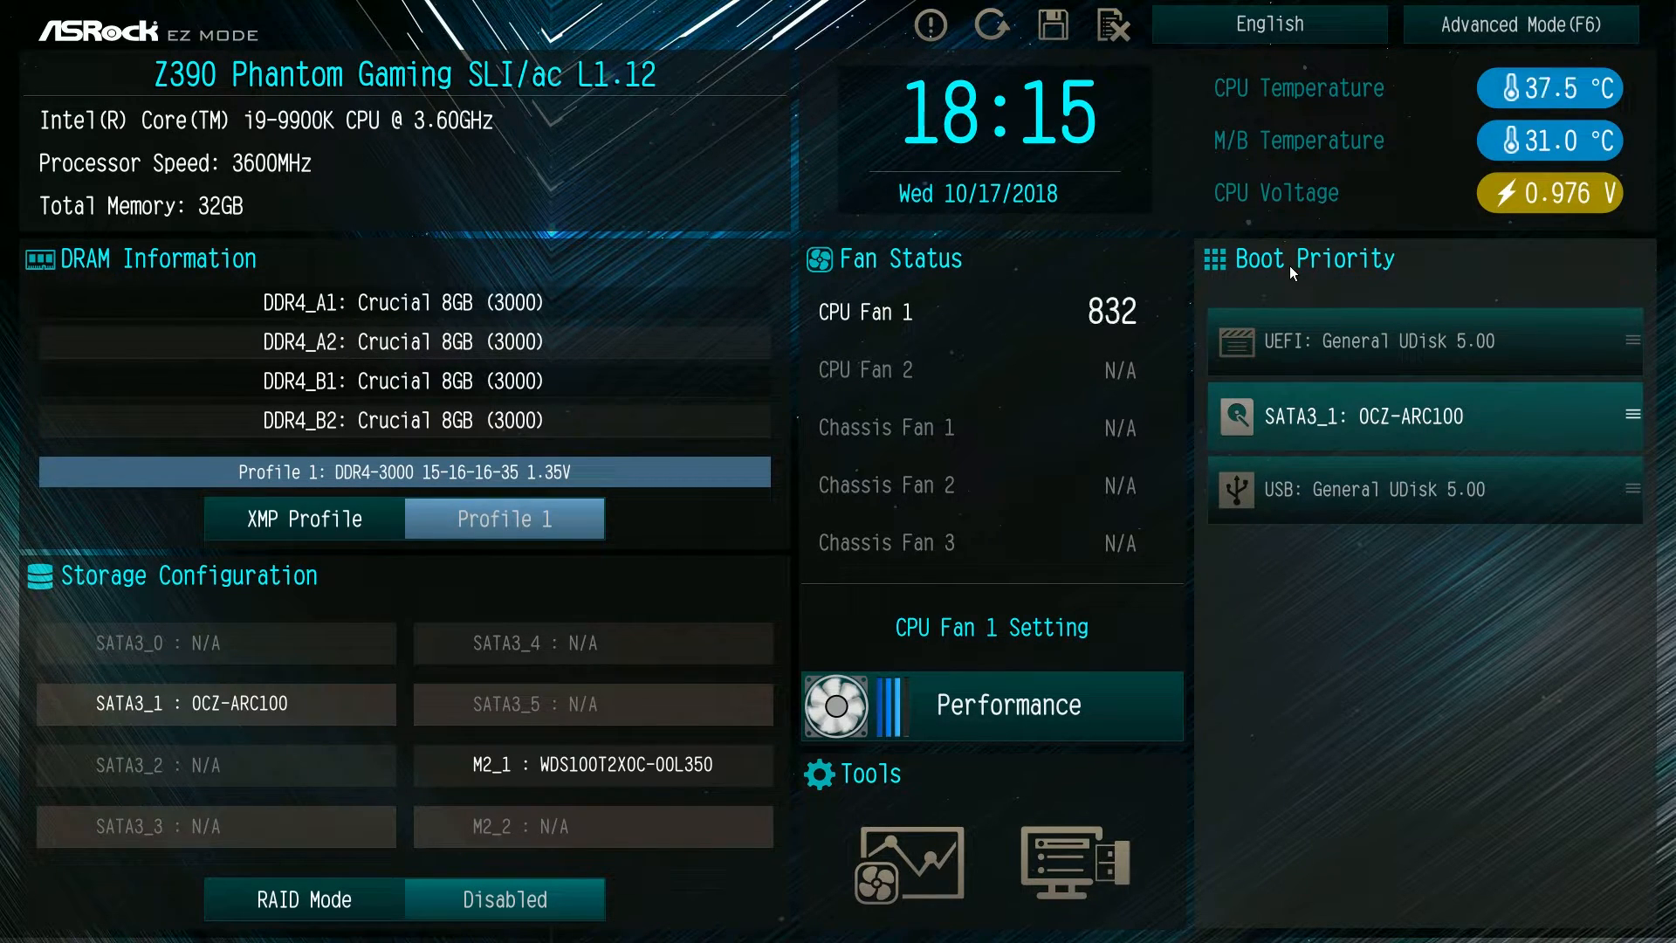
{"action": "mouse_move", "coordinate": [1635, 417]}
{"action": "left_mouse_down"}
{"action": "mouse_move", "coordinate": [1621, 327]}
{"action": "mouse_move", "coordinate": [1615, 421]}
{"action": "mouse_move", "coordinate": [1615, 405]}
{"action": "left_mouse_up"}
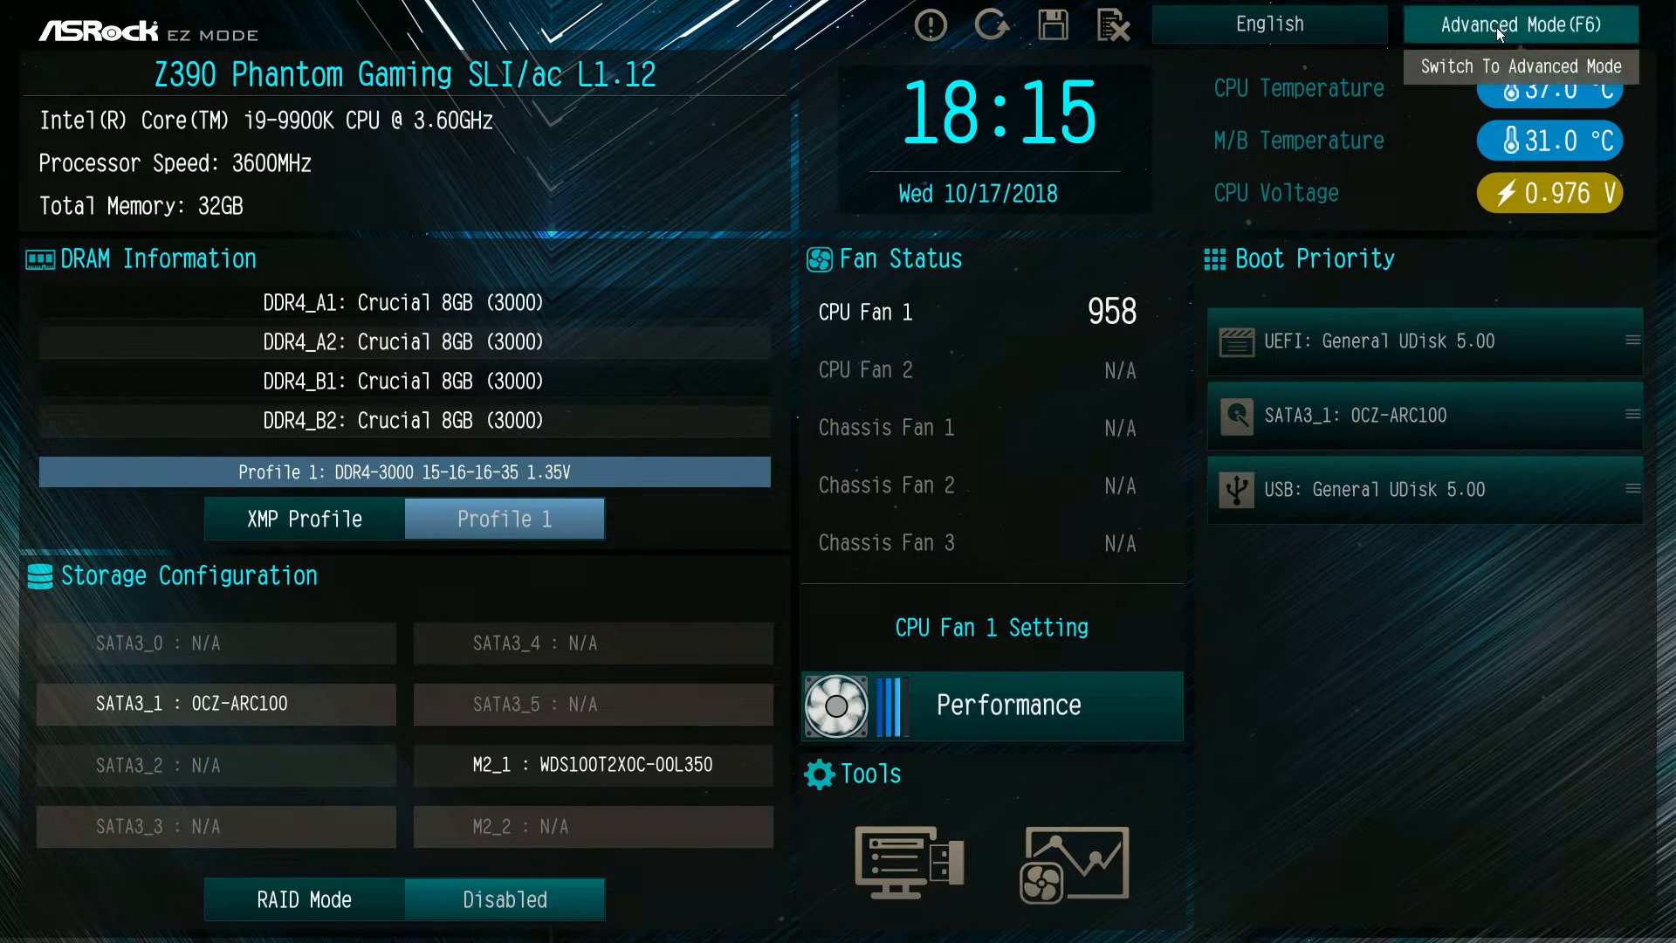
Step: Switch the BIOS to Advanced Mode, view the My Favorite page and return to the main page
{"action": "key", "text": "F6"}
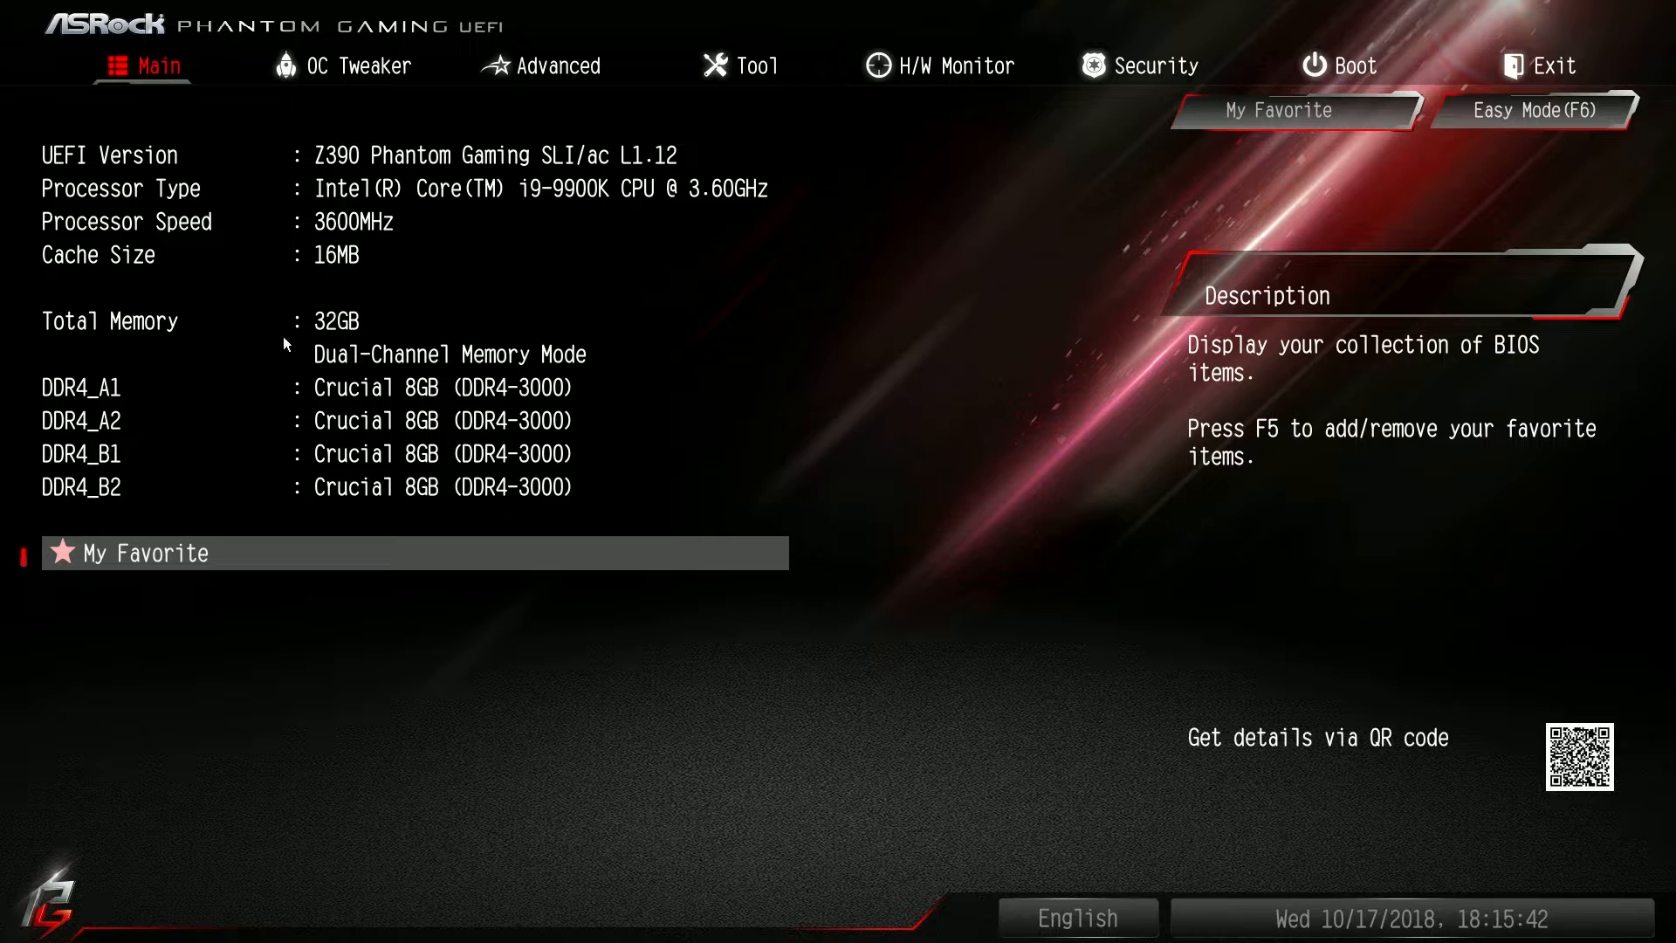
{"action": "left_click", "coordinate": [124, 556]}
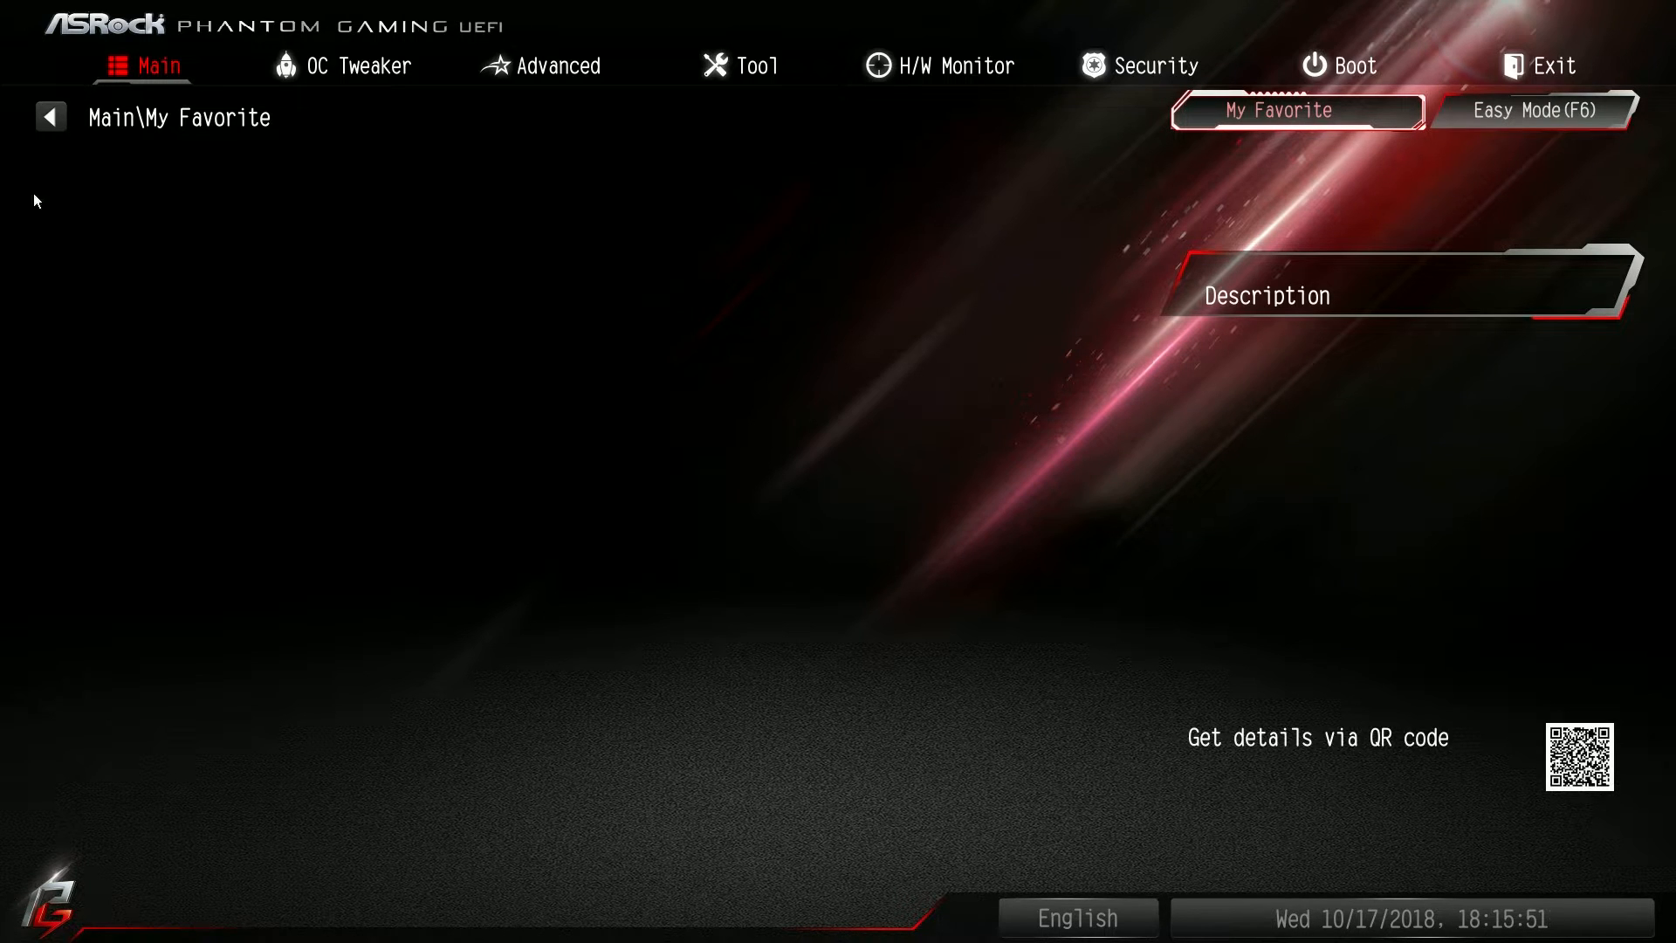
{"action": "left_click", "coordinate": [45, 113]}
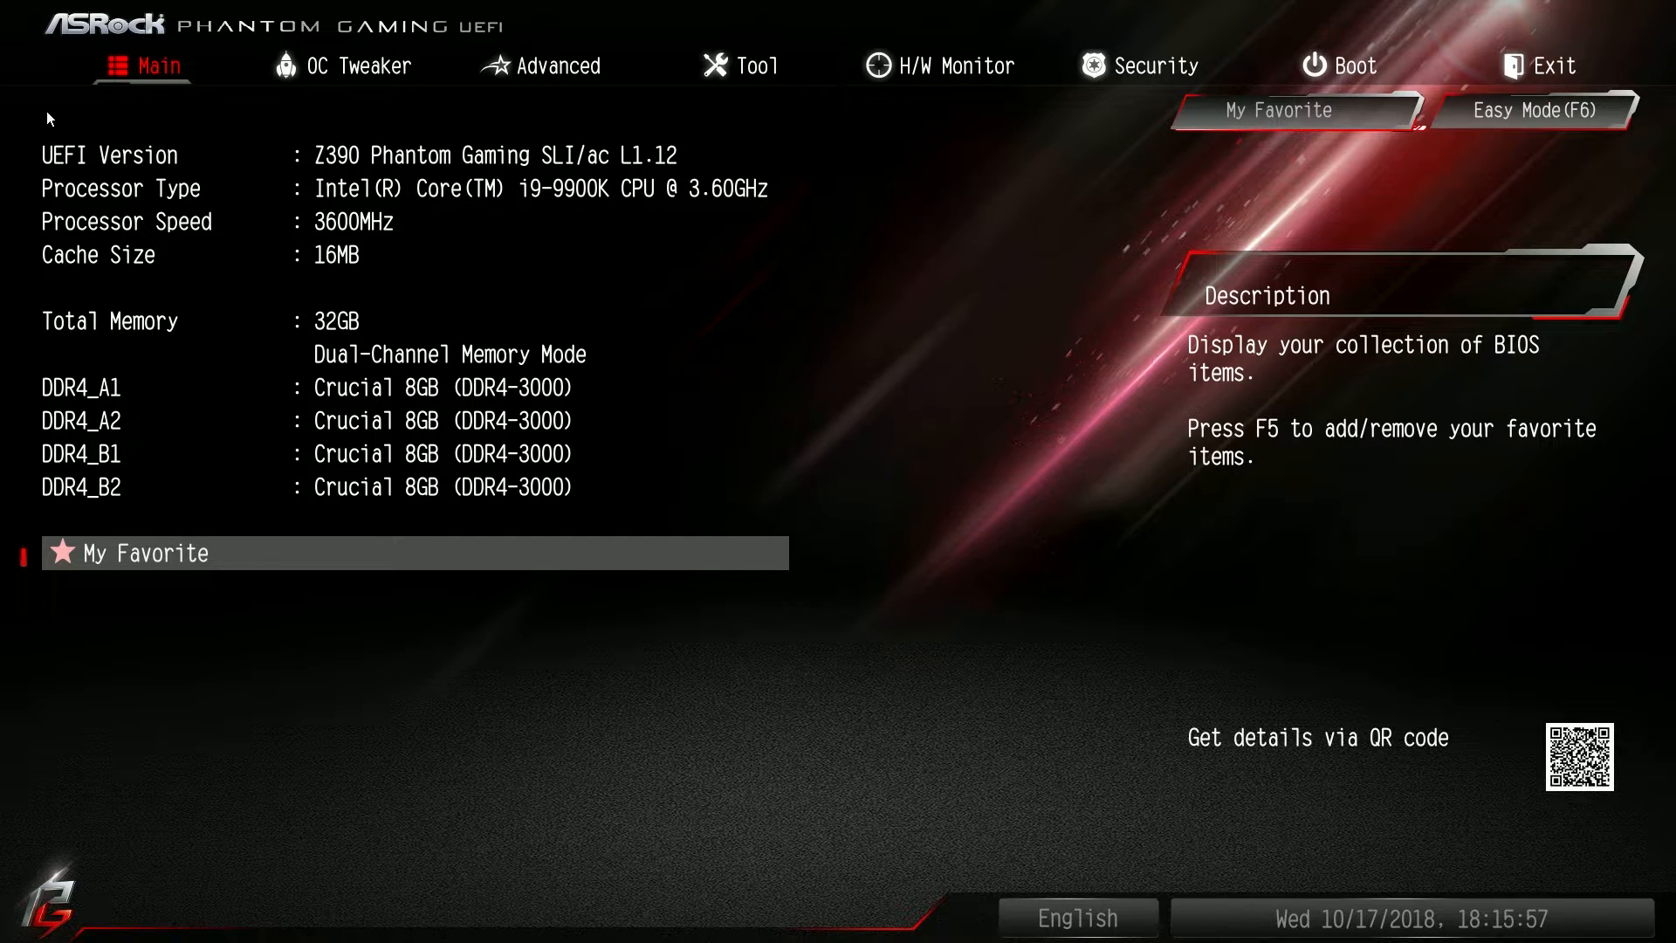
Step: Open the OC Tweaker's CPU Configuration and examine the options from Multi Core Enhancement down to CPU Tj Max
{"action": "key", "text": "Right"}
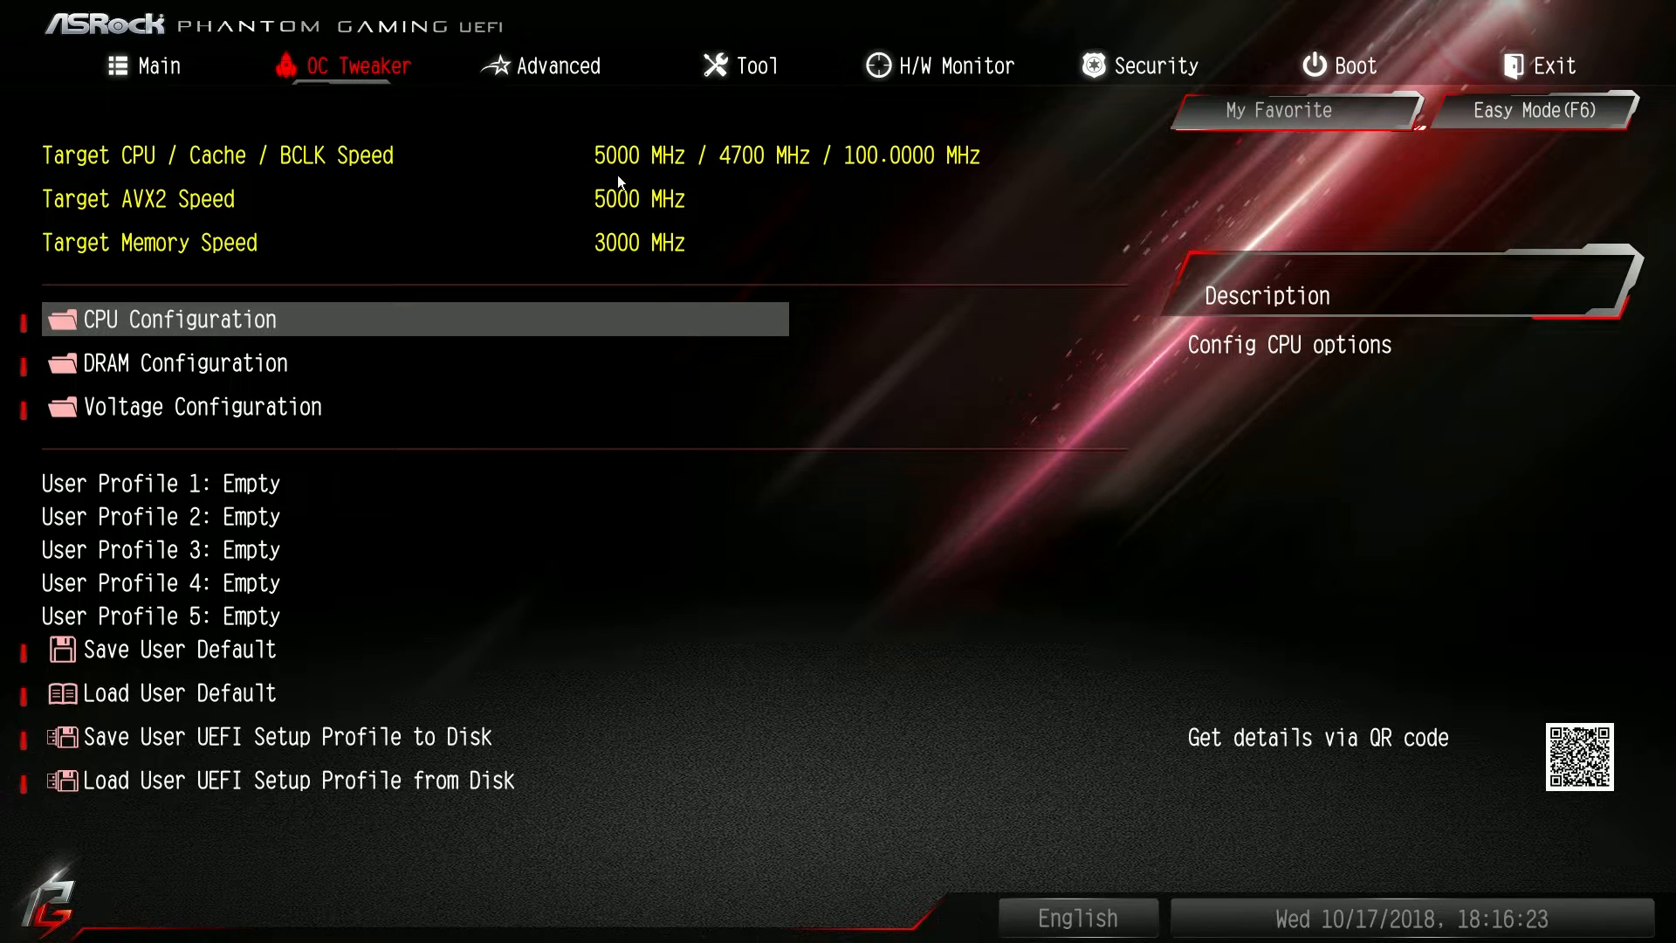
{"action": "key", "text": "Return"}
{"action": "key", "text": "Down"}
{"action": "key", "text": "Down"}
{"action": "key", "text": "Down"}
{"action": "key", "text": "Down"}
{"action": "key", "text": "Down"}
{"action": "key", "text": "Down"}
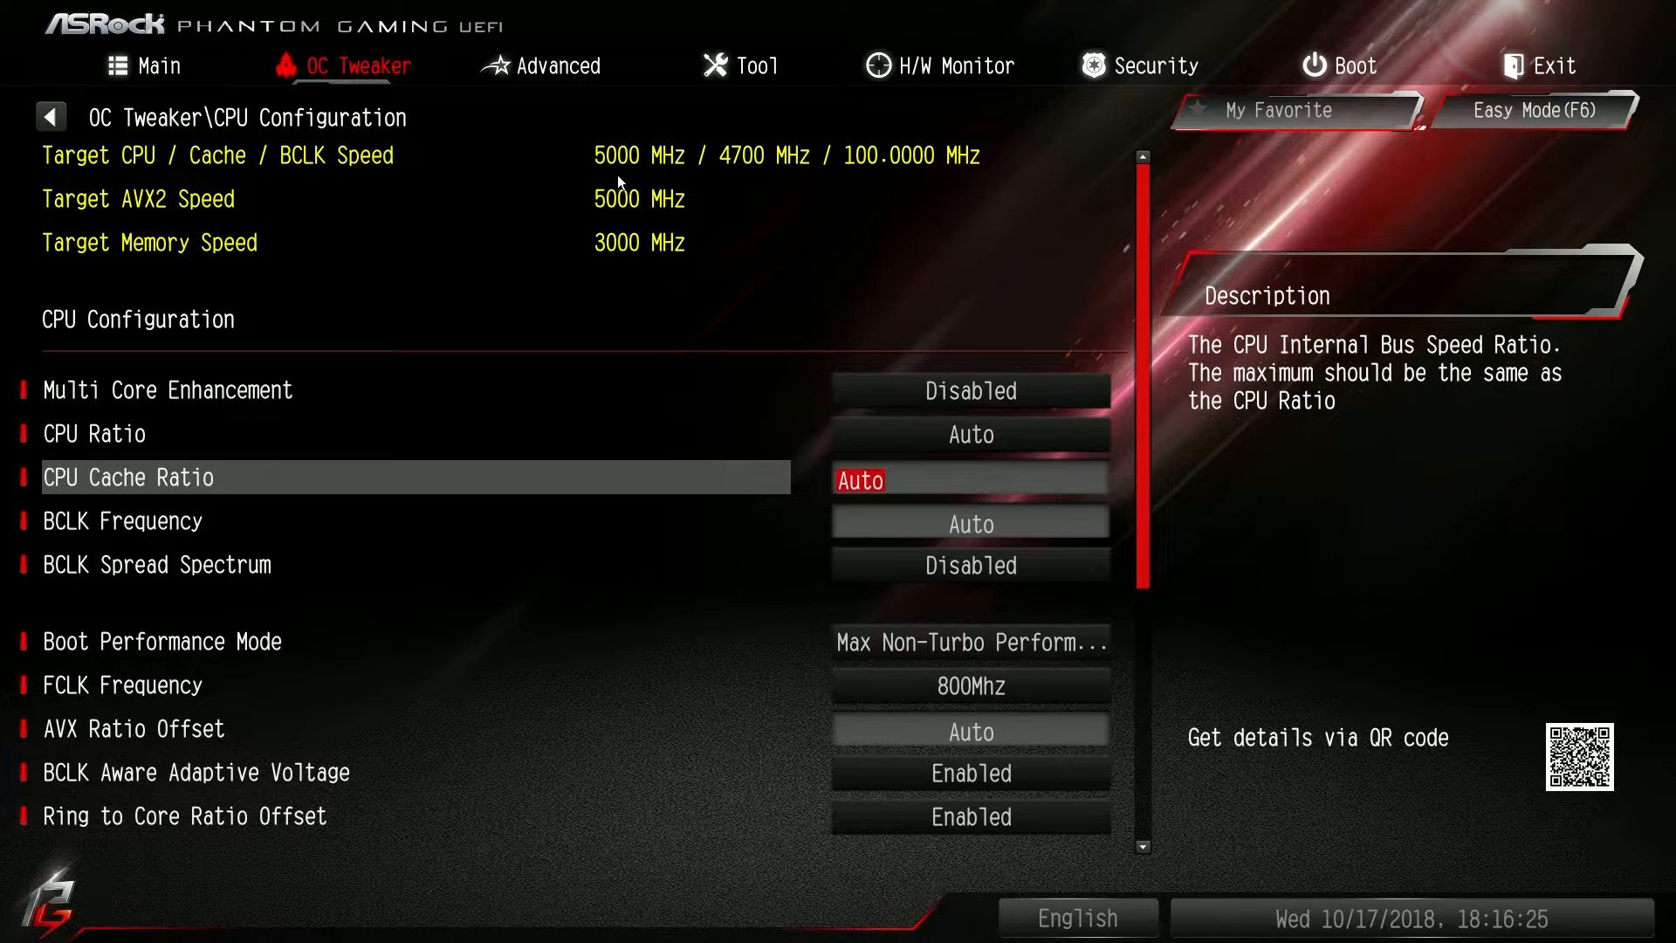
{"action": "key", "text": "Down"}
{"action": "key", "text": "Down"}
{"action": "key", "text": "Down"}
{"action": "key", "text": "Down"}
{"action": "key", "text": "Down"}
{"action": "key", "text": "Down"}
{"action": "key", "text": "Down"}
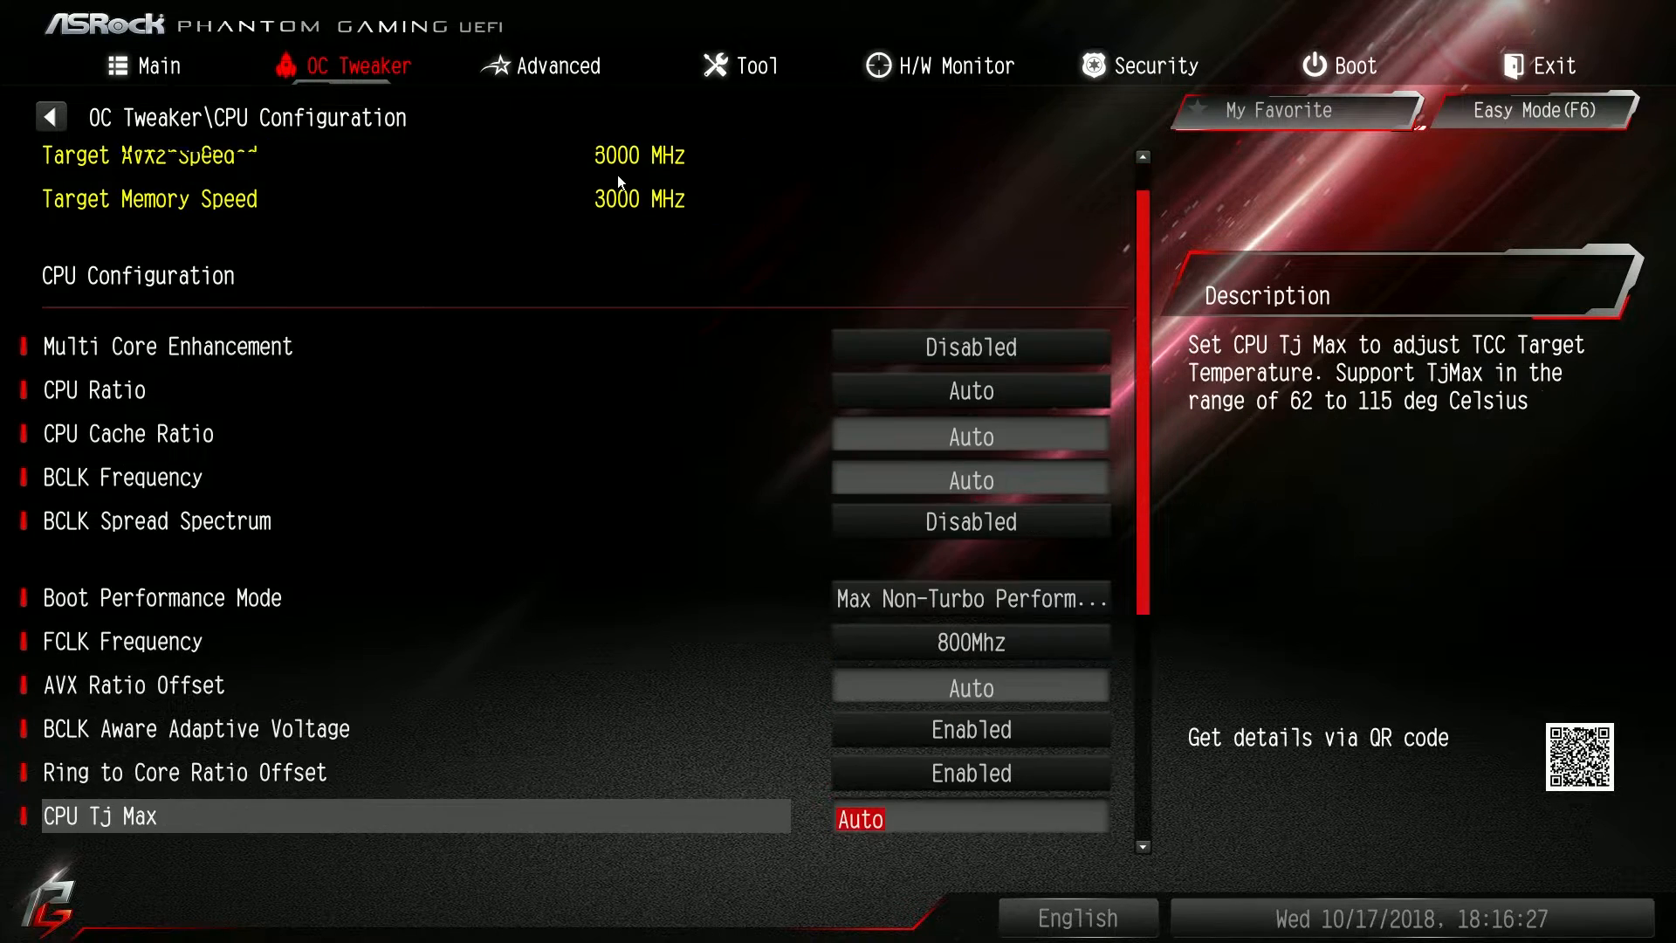
Step: Examine the Intel SpeedStep, Turbo Boost and Speed Shift options and the Long and Short Duration power limits
{"action": "key", "text": "Down"}
{"action": "key", "text": "Up"}
{"action": "key", "text": "Up"}
{"action": "key", "text": "Up"}
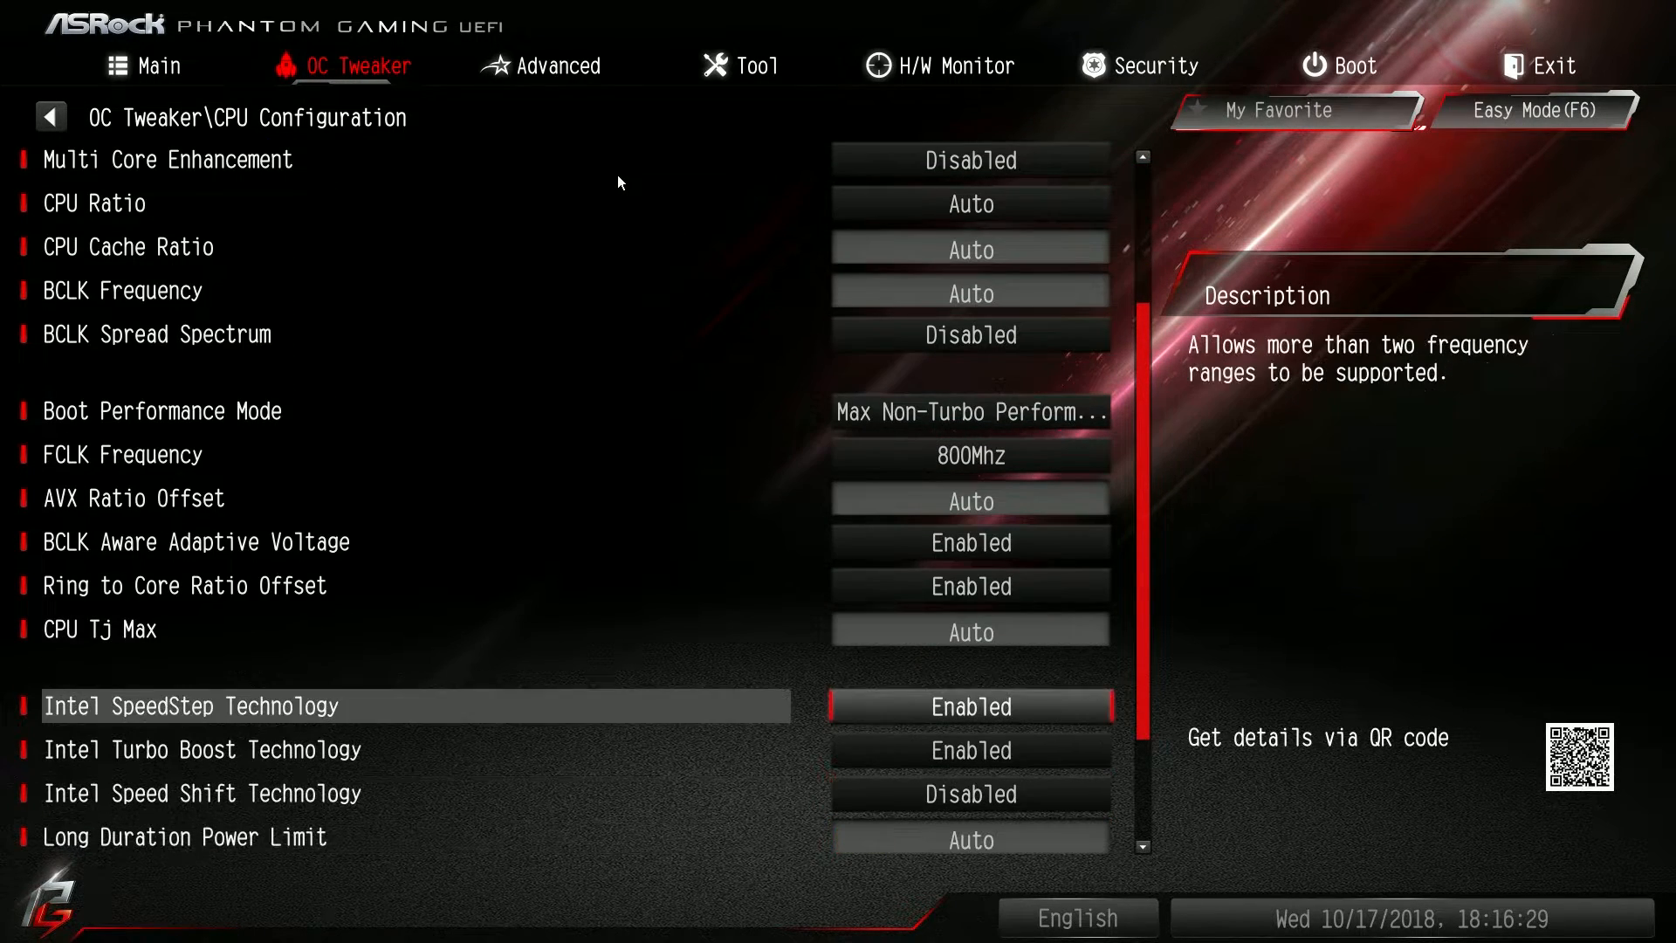
{"action": "key", "text": "Down"}
{"action": "key", "text": "Down"}
{"action": "key", "text": "Down"}
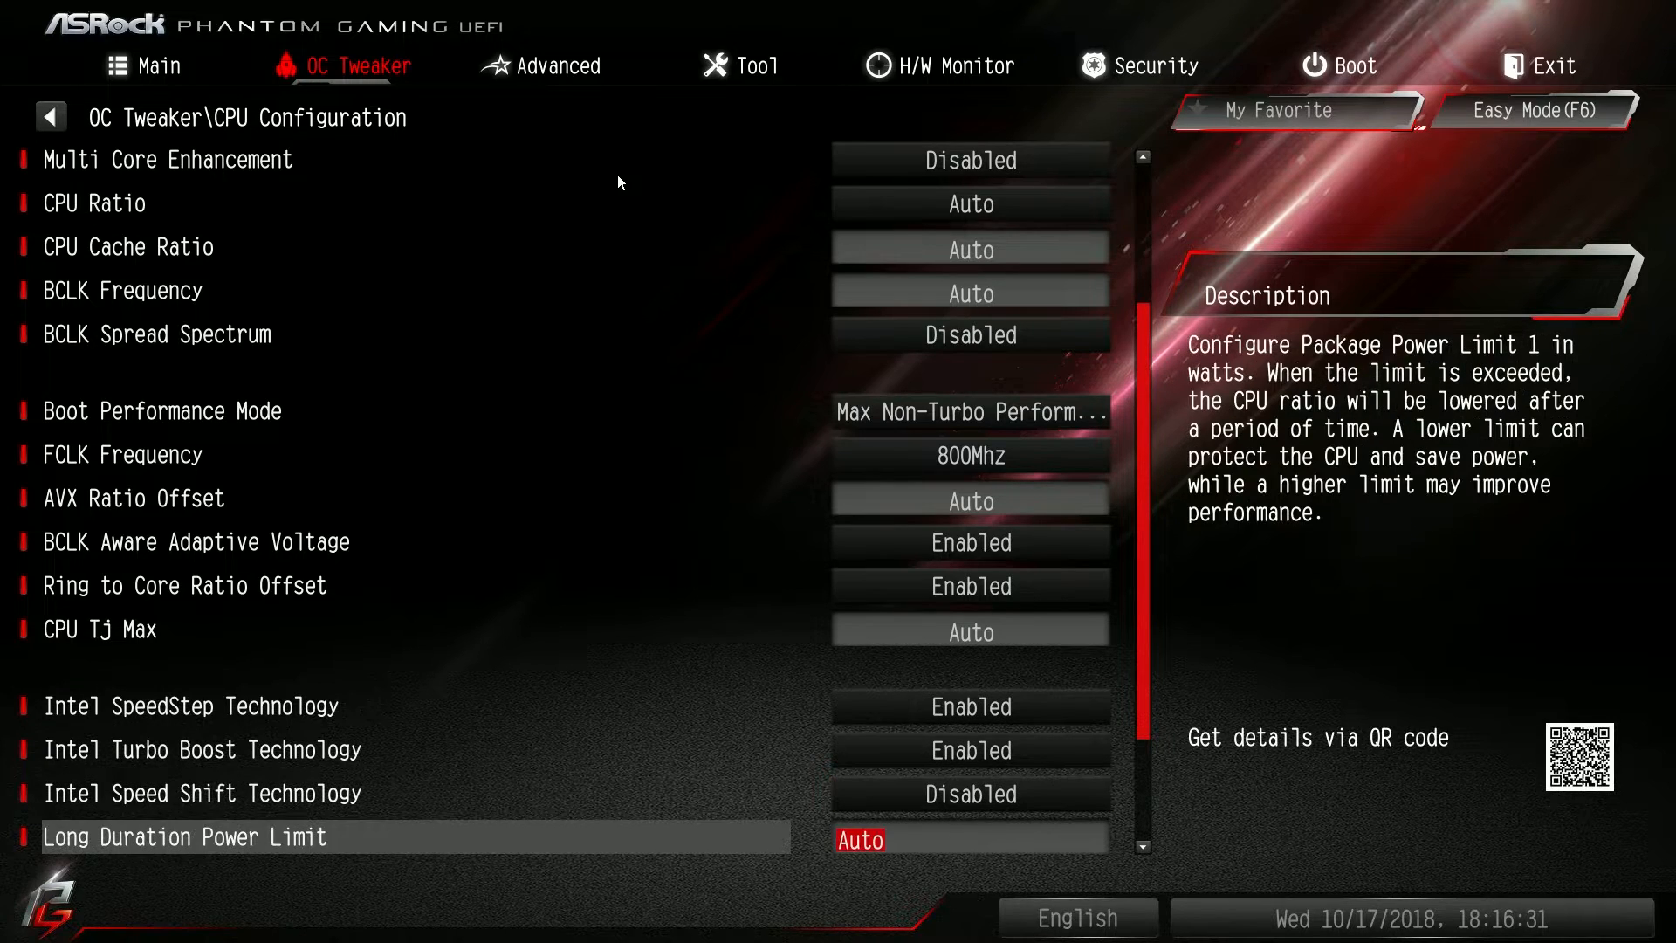
{"action": "key", "text": "Down"}
{"action": "key", "text": "Down"}
{"action": "key", "text": "Down"}
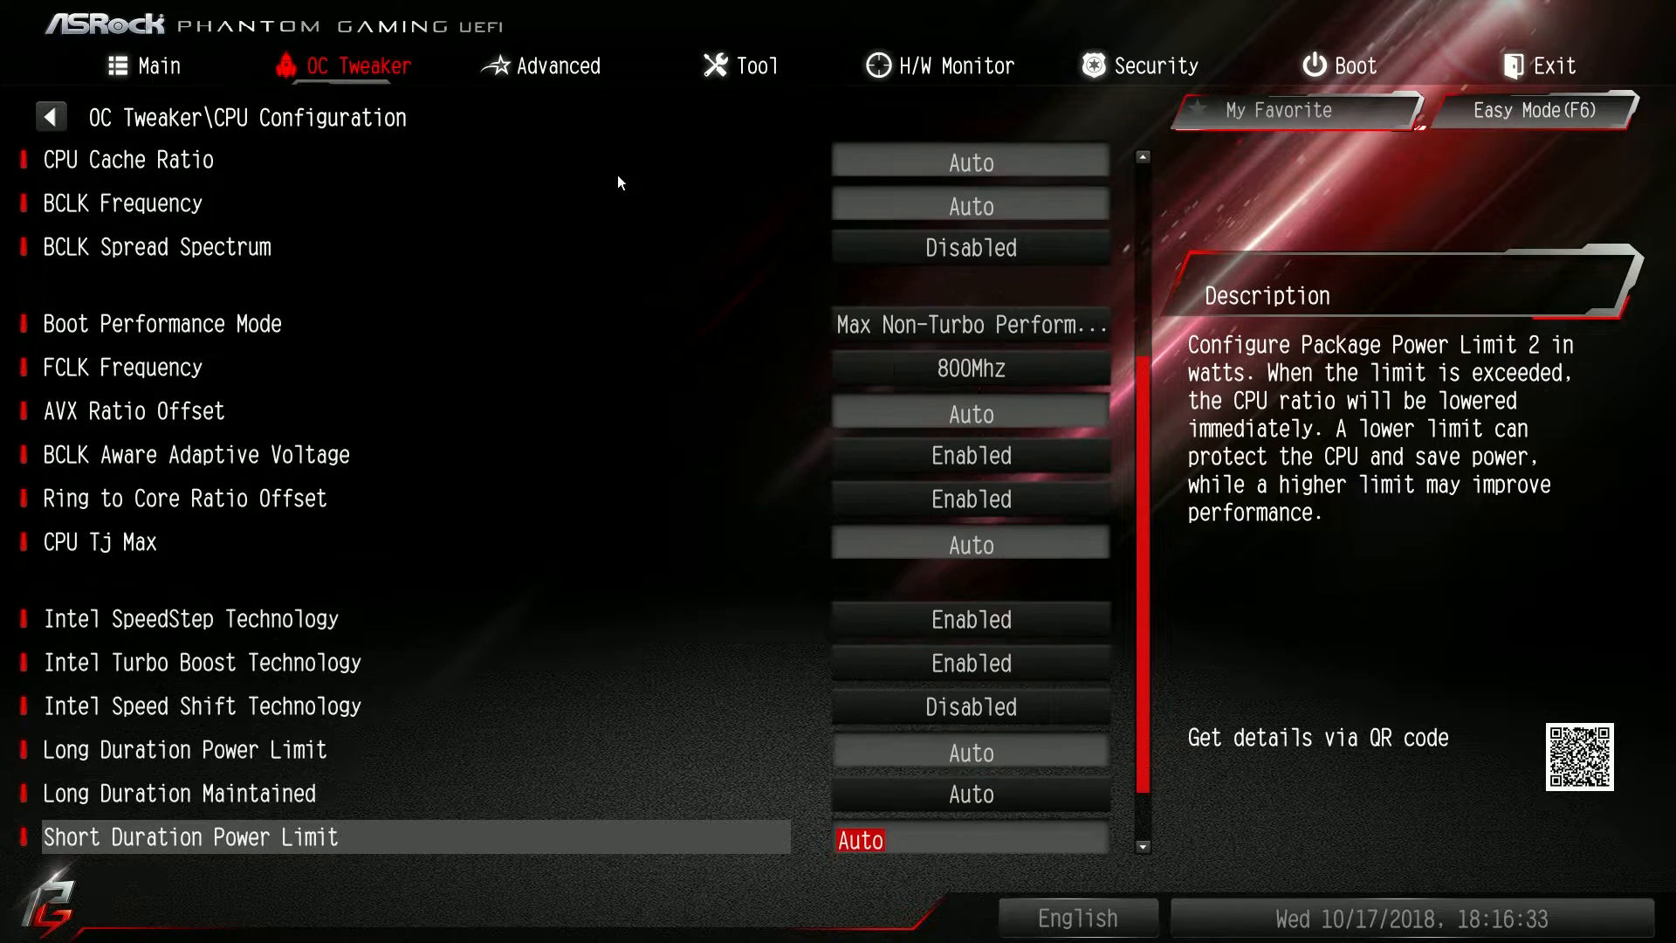
{"action": "key", "text": "Up"}
{"action": "key", "text": "Up"}
{"action": "key", "text": "Up"}
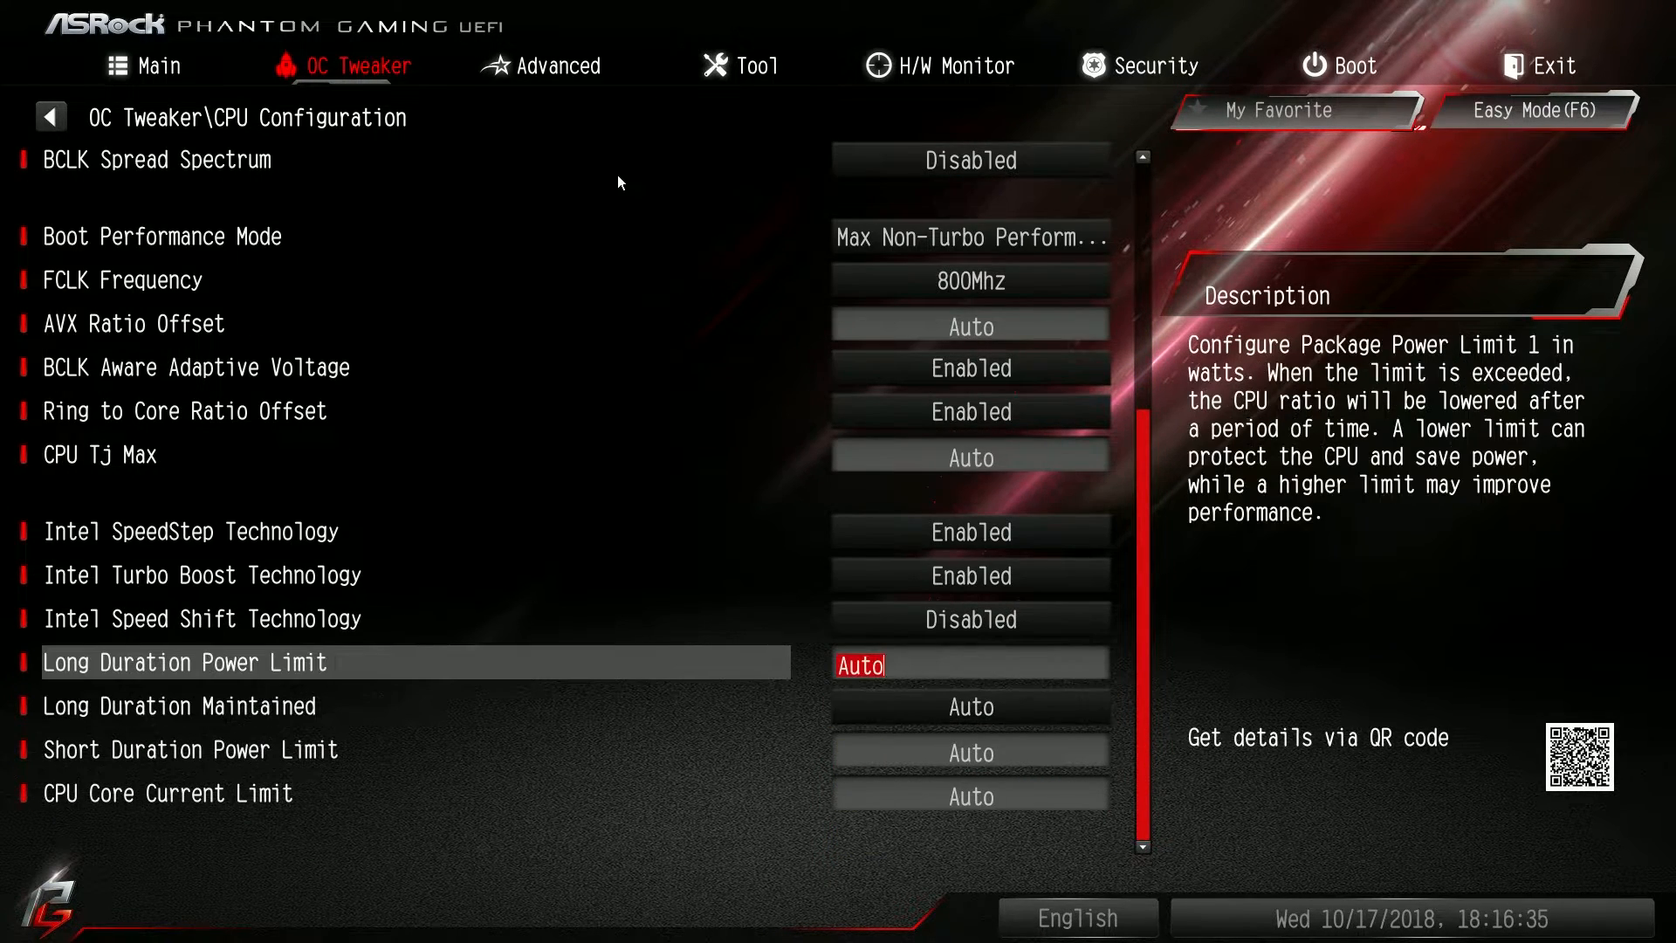
{"action": "key", "text": "Down"}
{"action": "key", "text": "Down"}
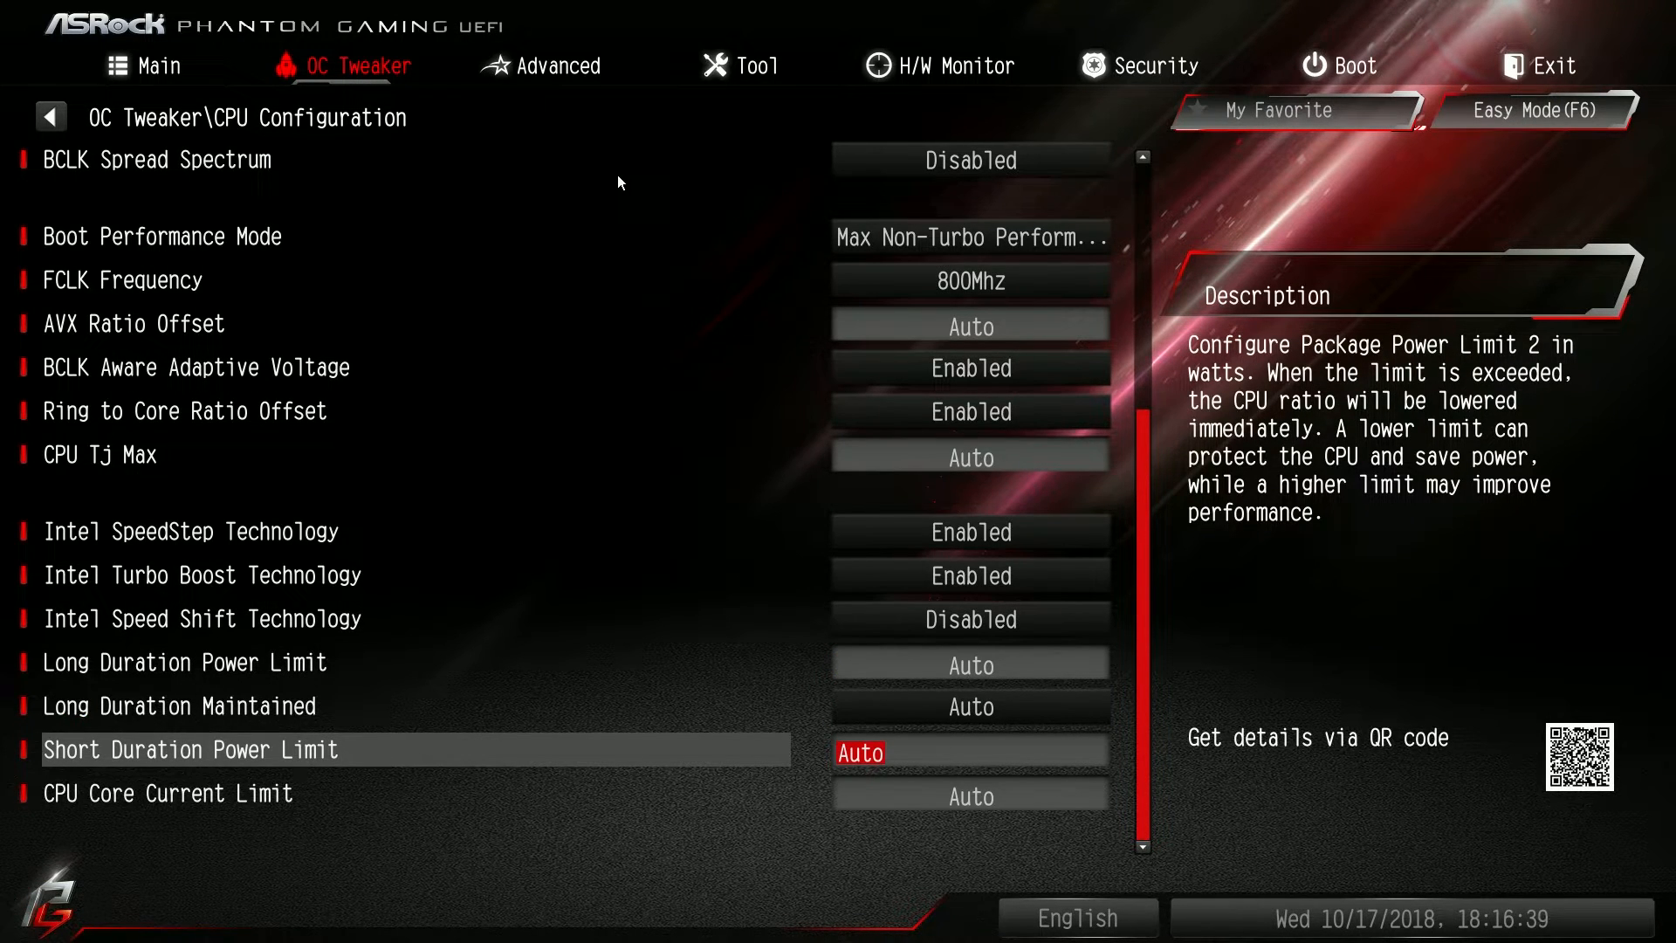
{"action": "key", "text": "Up"}
{"action": "key", "text": "Up"}
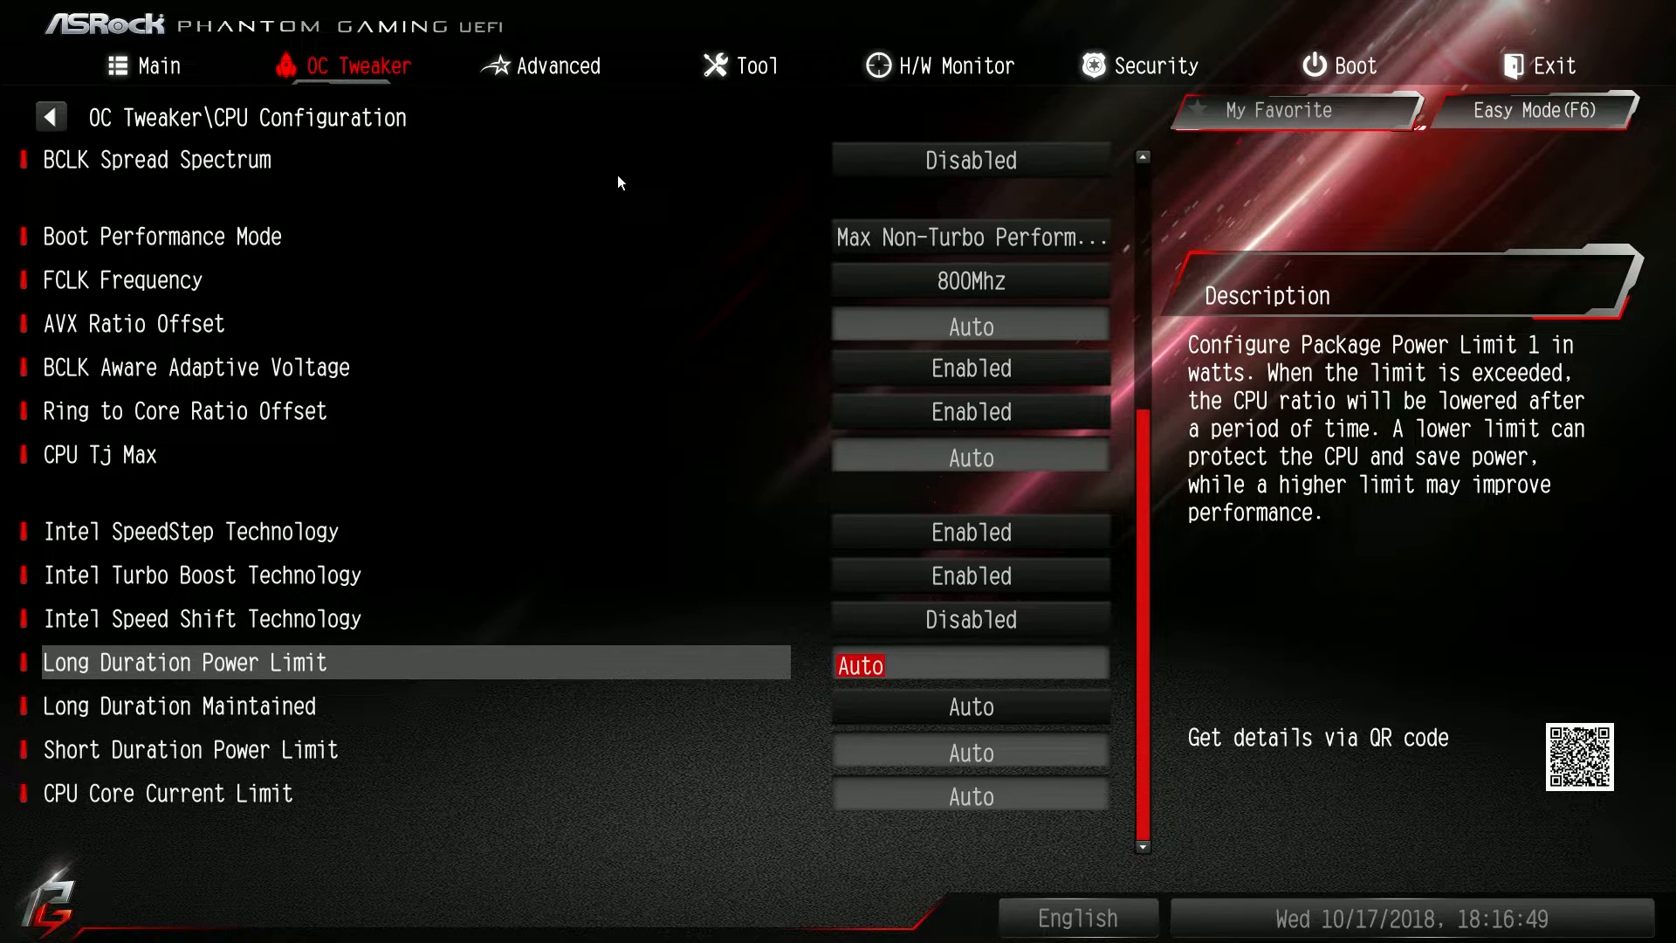
Step: Examine CPU Core Current Limit, and go back up the CPU options past CPU Tj Max and Ring to Core Ratio Offset
{"action": "key", "text": "Down"}
{"action": "key", "text": "Down"}
{"action": "key", "text": "Down"}
{"action": "key", "text": "Up"}
{"action": "key", "text": "Up"}
{"action": "key", "text": "Up"}
{"action": "key", "text": "Up"}
{"action": "key", "text": "Up"}
{"action": "key", "text": "Up"}
{"action": "key", "text": "Up"}
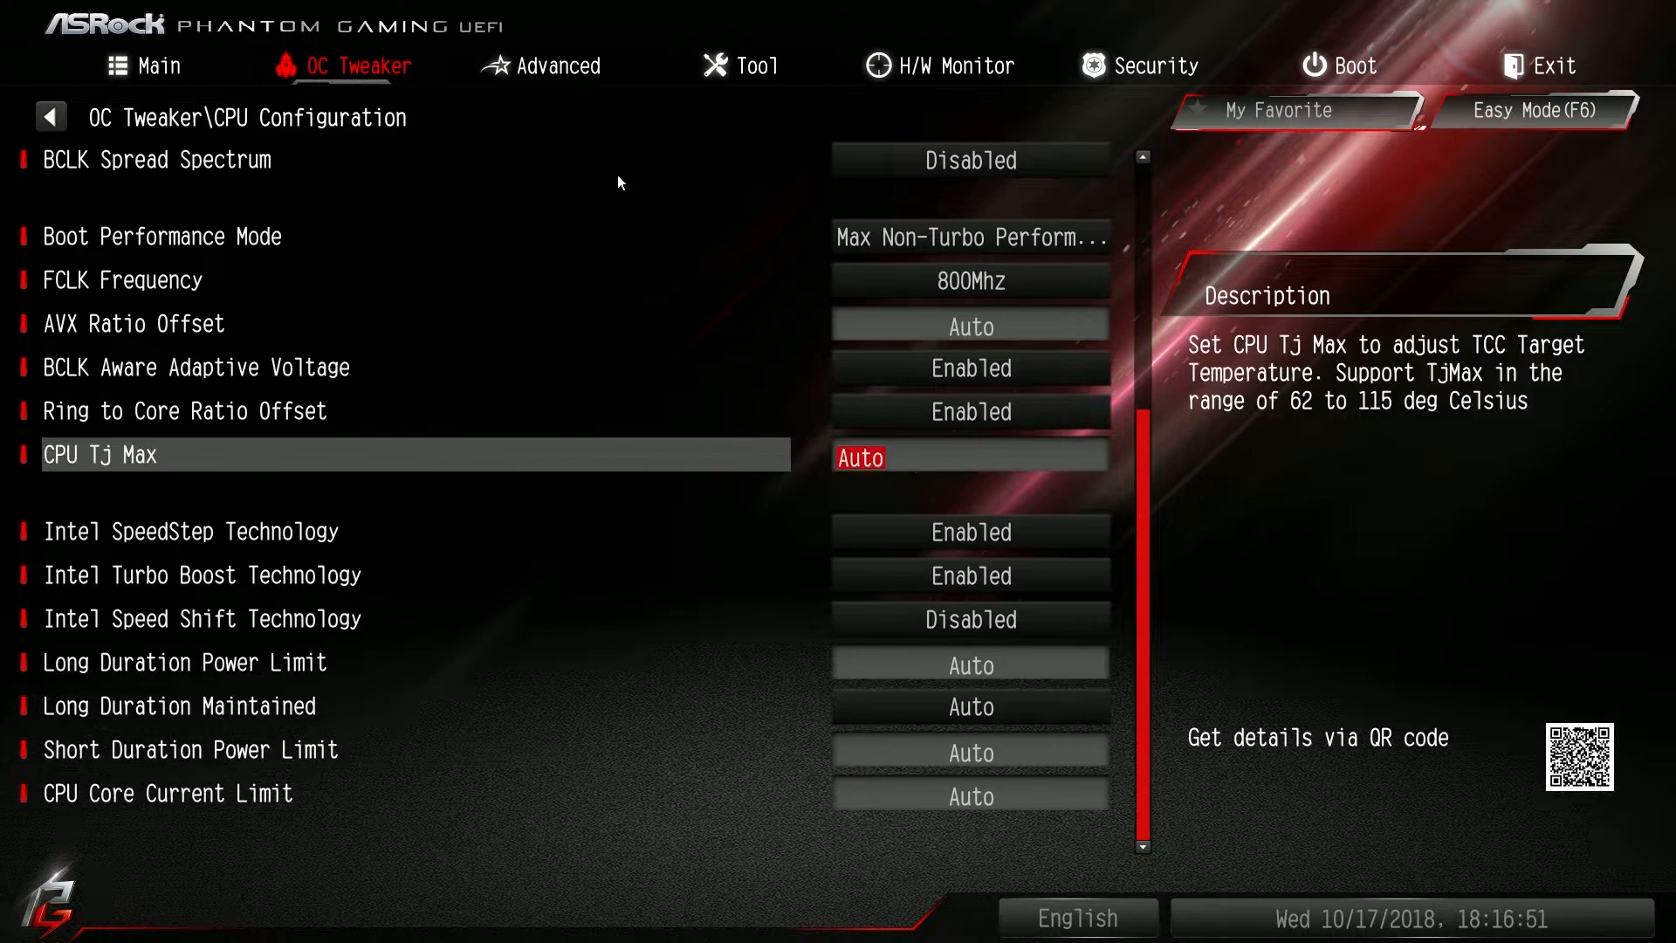
{"action": "key", "text": "Up"}
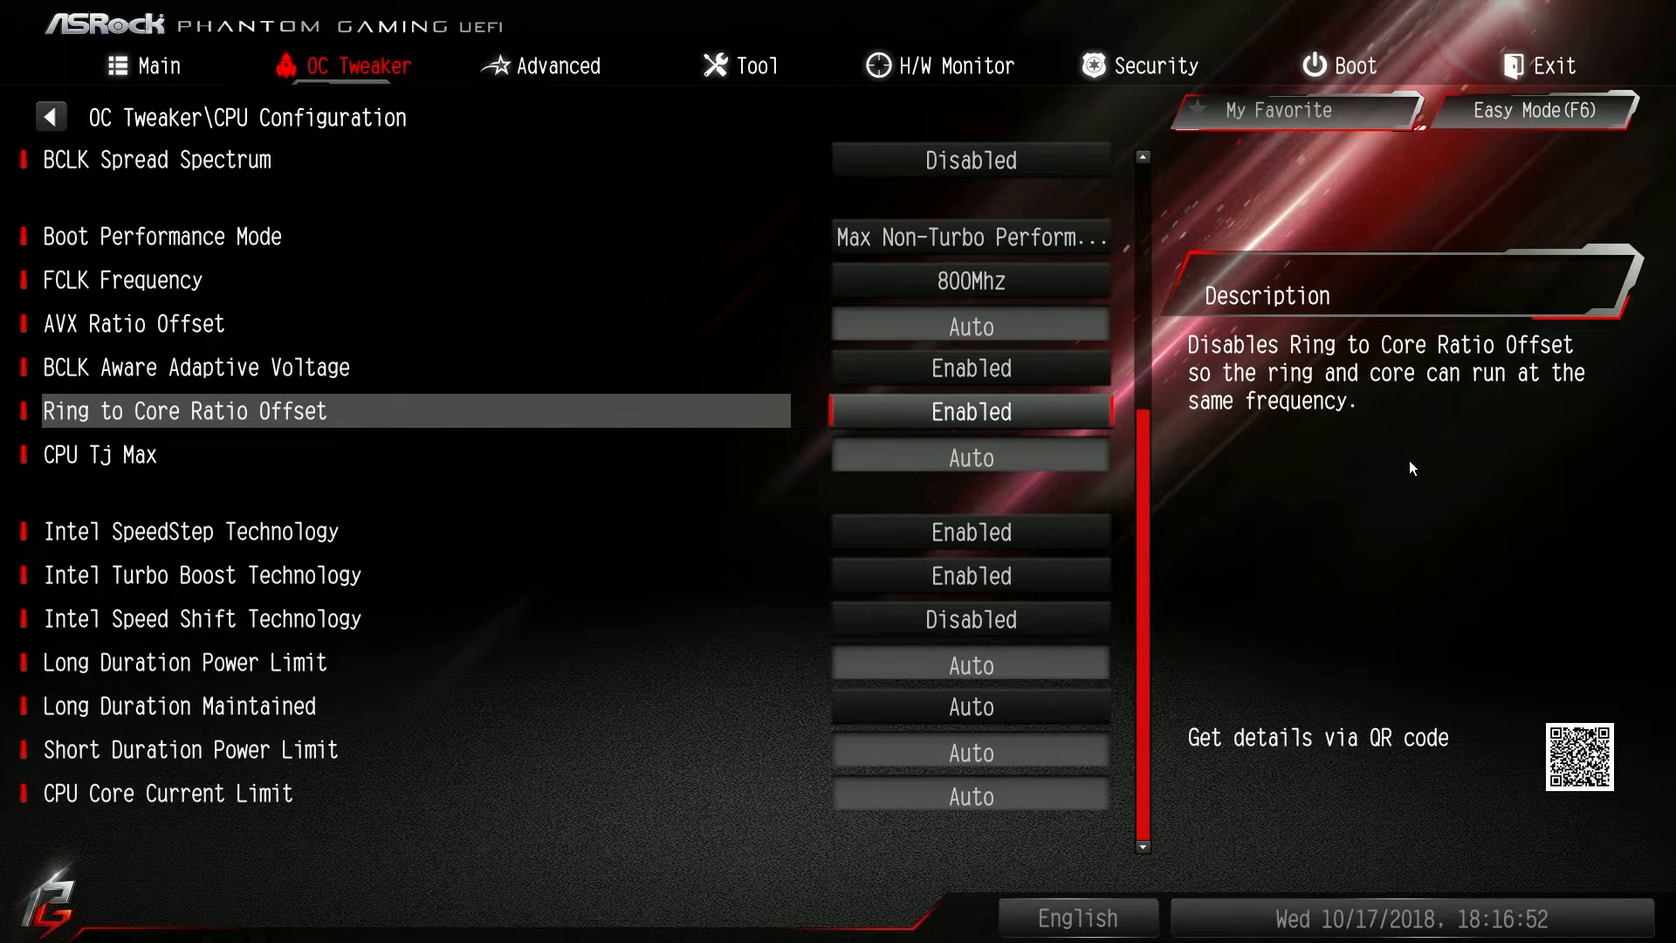
{"action": "key", "text": "Up"}
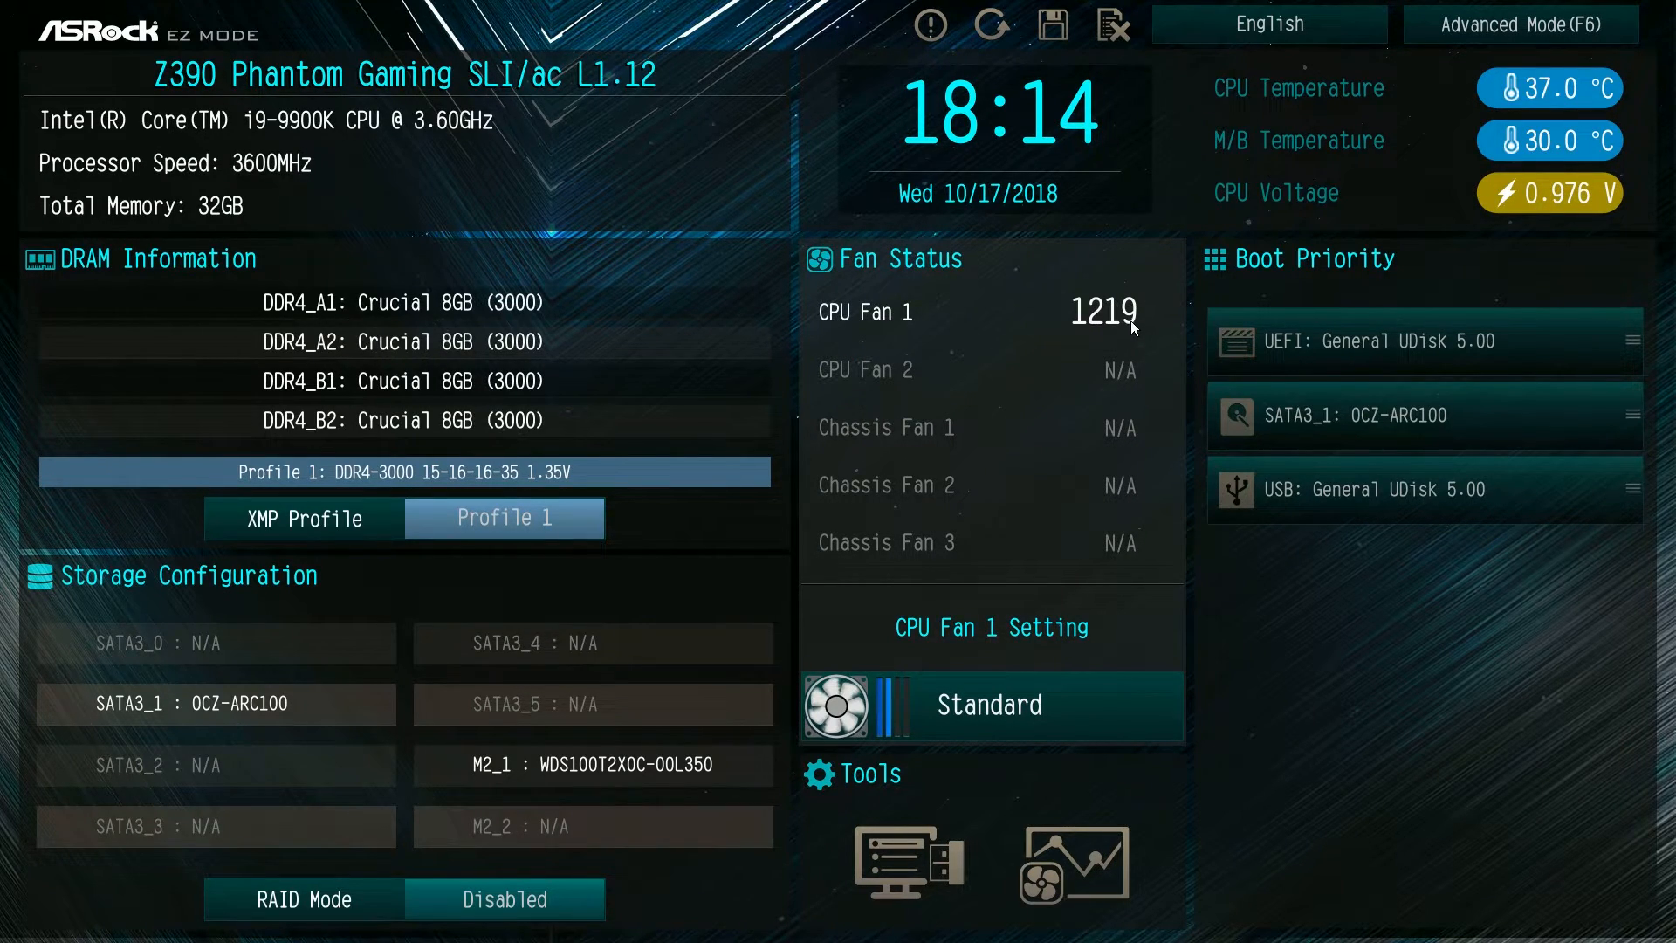
Step: Step CPU Fan 1 through its Standard and Silent modes and set it to Performance
{"action": "left_click", "coordinate": [924, 710]}
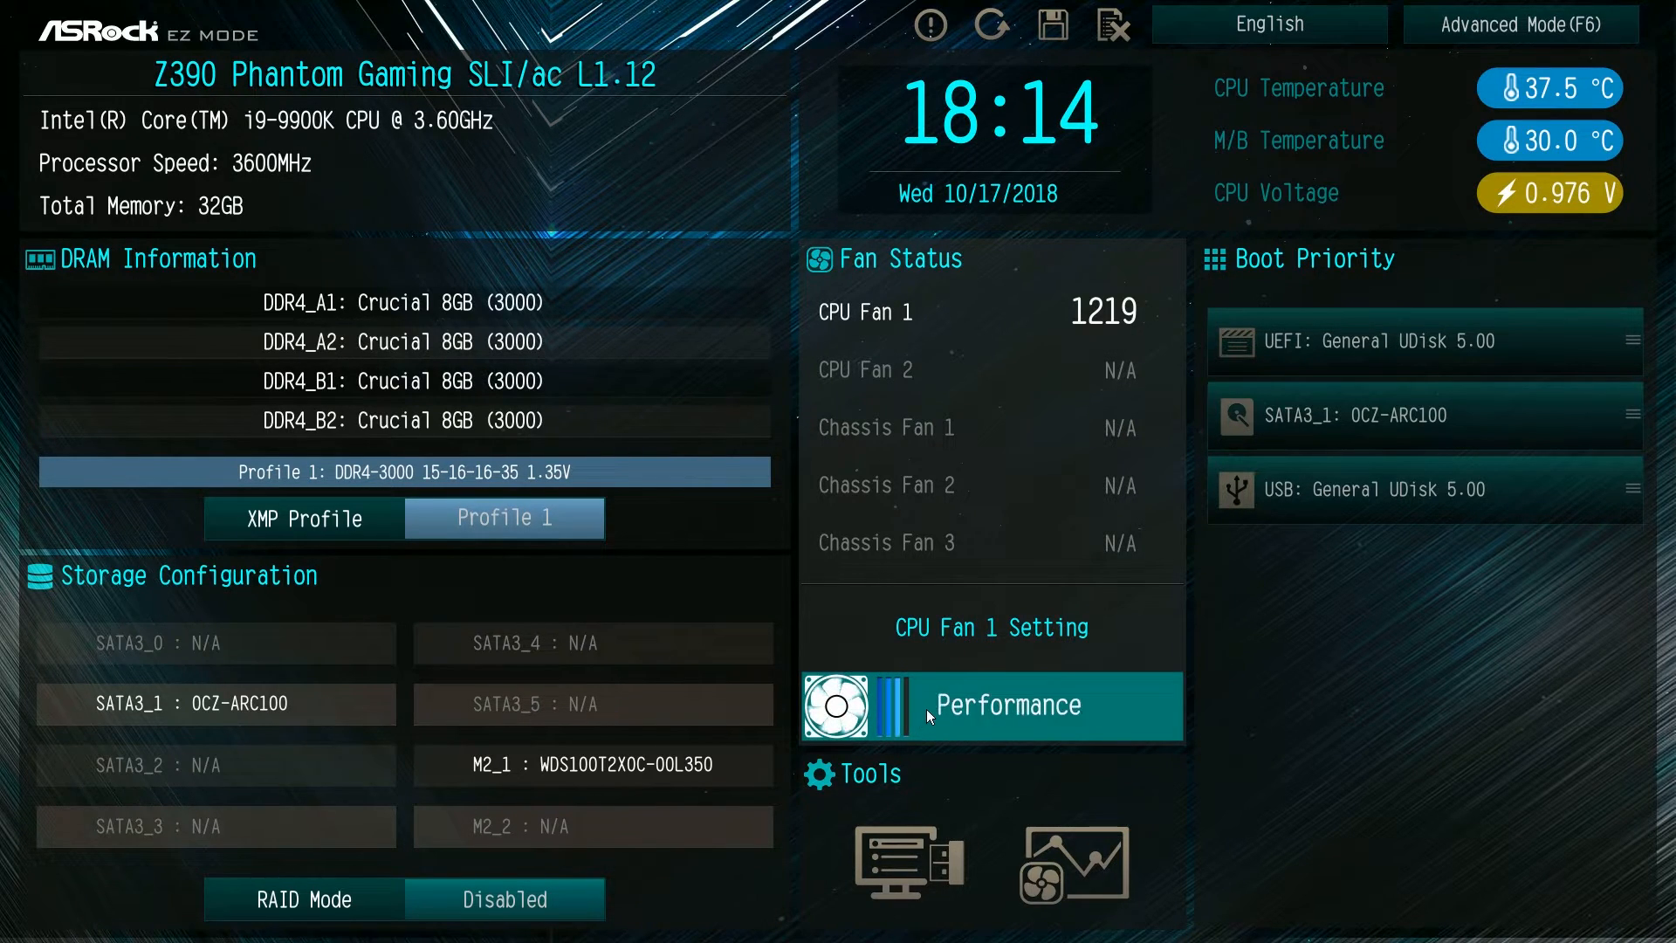
{"action": "left_click", "coordinate": [925, 709]}
{"action": "left_click", "coordinate": [928, 709]}
{"action": "left_click", "coordinate": [930, 707]}
{"action": "left_click", "coordinate": [930, 705]}
{"action": "left_click", "coordinate": [932, 705]}
{"action": "left_click", "coordinate": [932, 706]}
{"action": "left_click", "coordinate": [934, 705]}
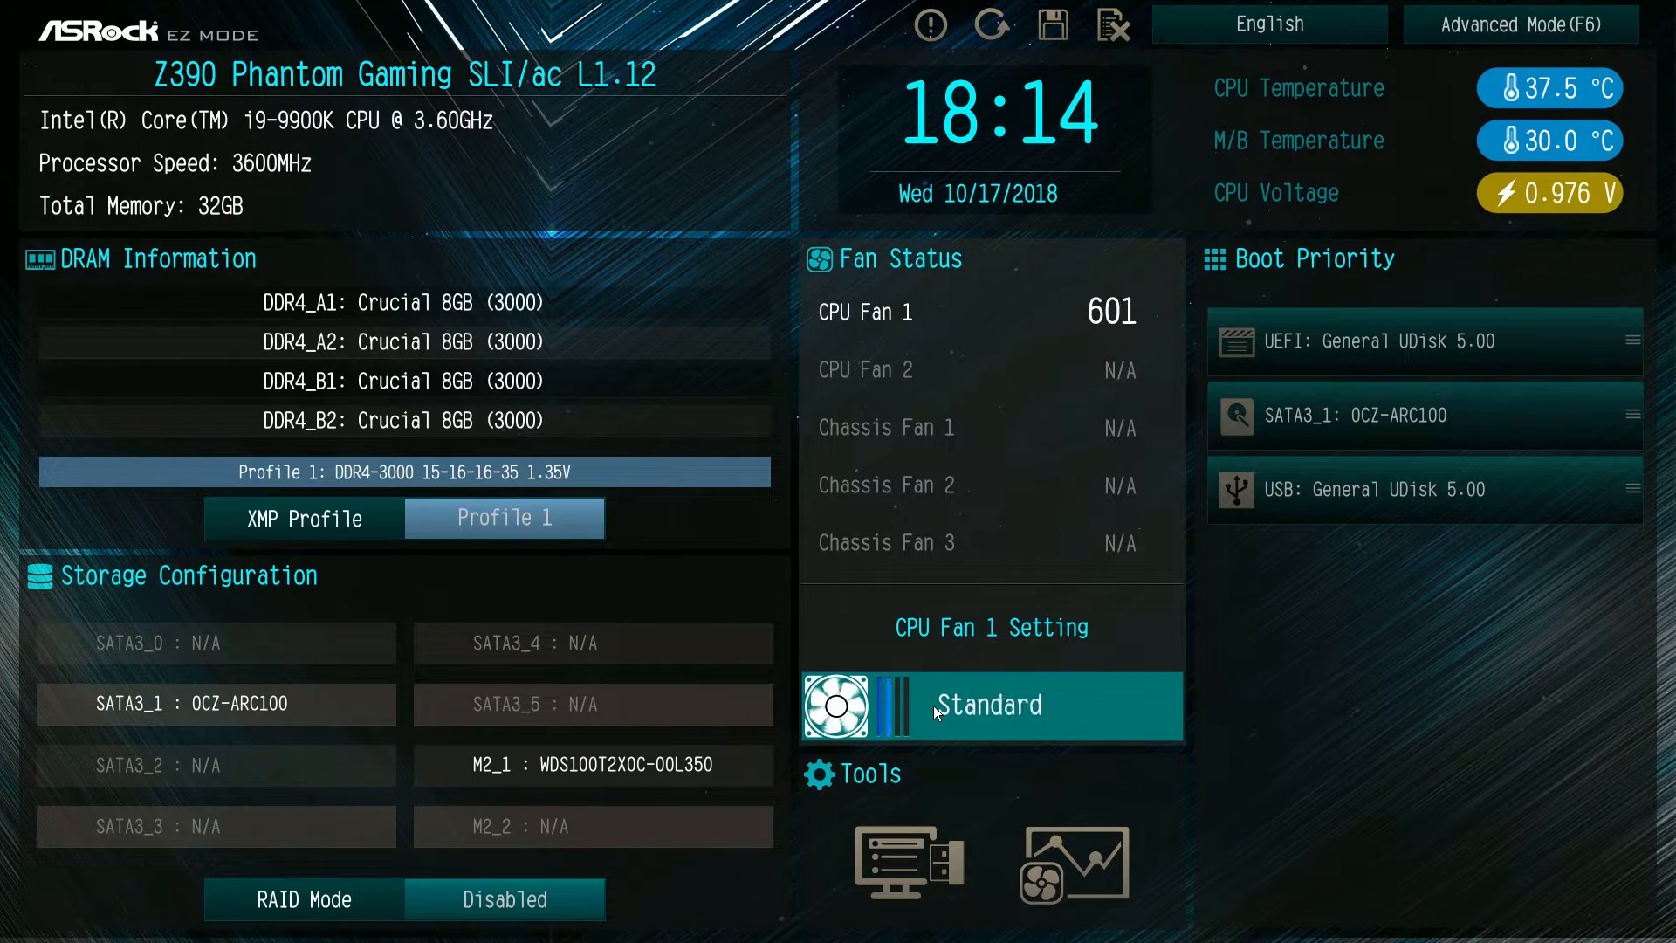
{"action": "left_click", "coordinate": [934, 705]}
{"action": "left_click", "coordinate": [946, 698]}
{"action": "left_click", "coordinate": [951, 696]}
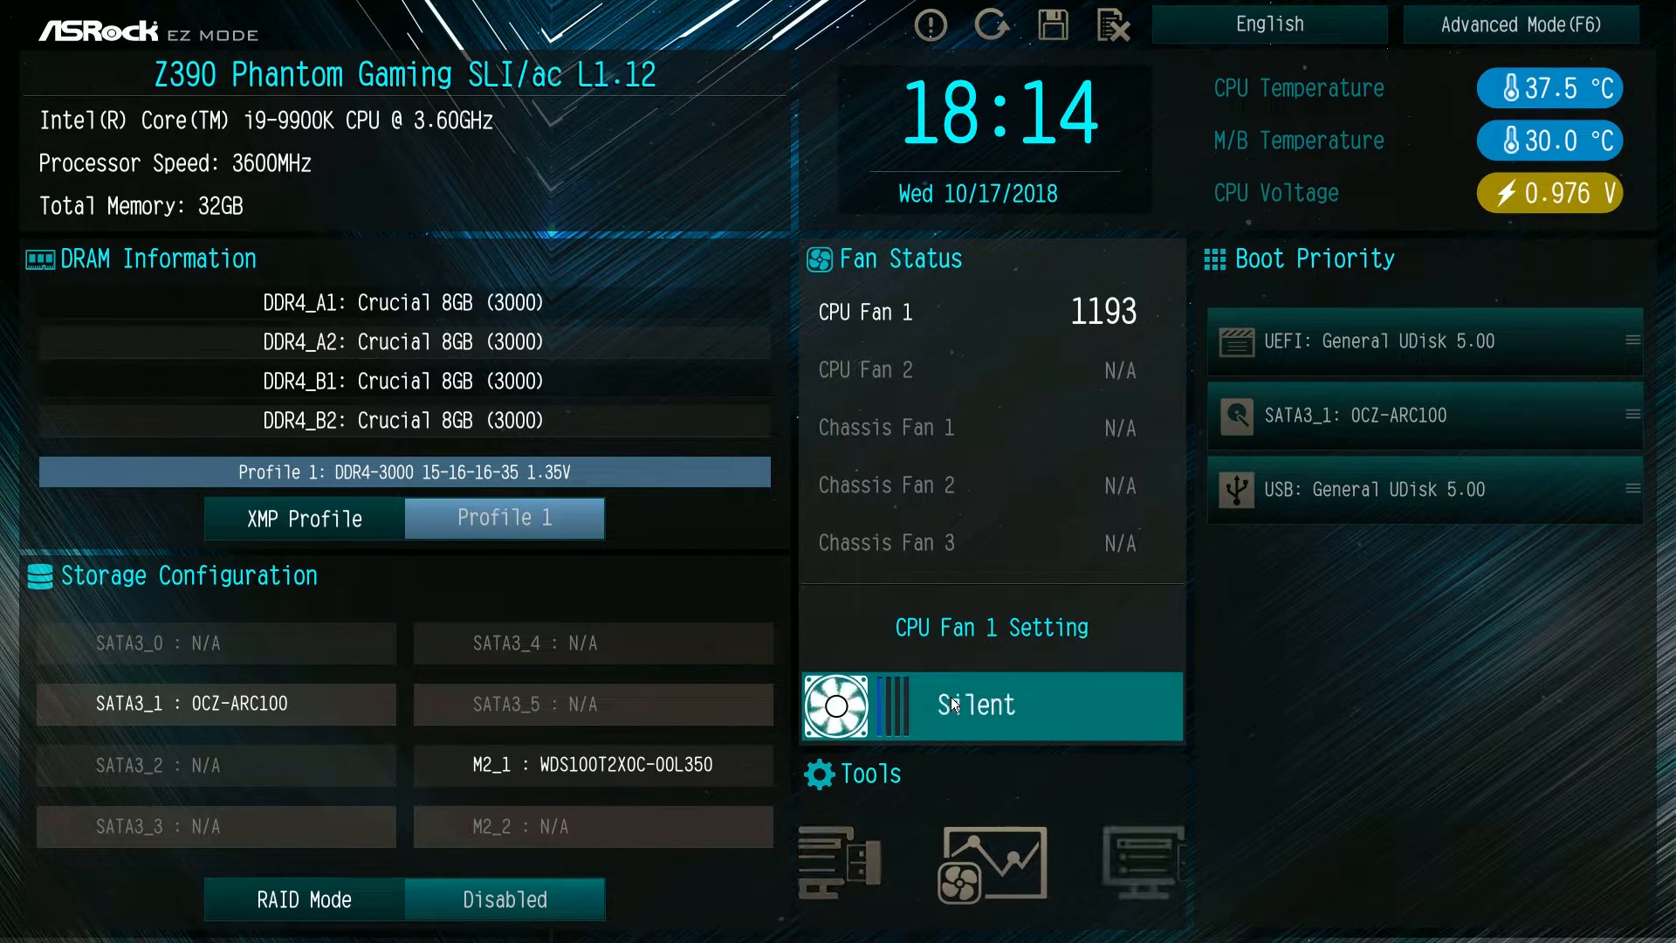
{"action": "left_click", "coordinate": [950, 697]}
{"action": "left_click", "coordinate": [951, 698]}
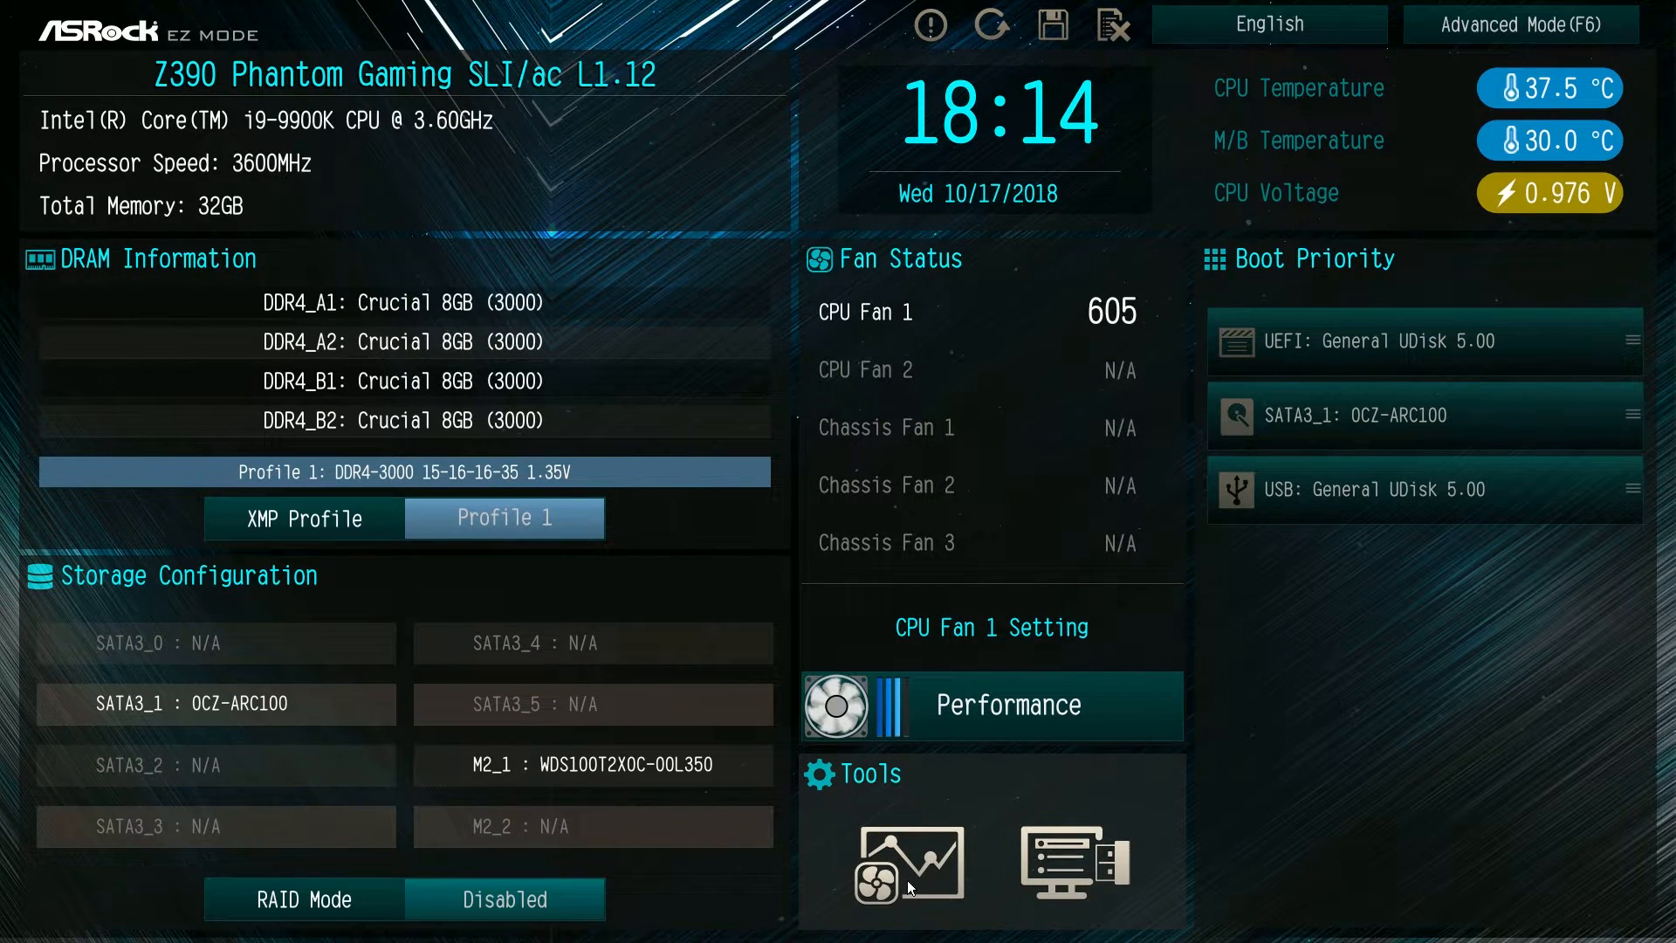
Step: View the Tools overview with Instant Flash and FAN-Tastic Tuning and close it, and try dragging the OCZ-ARC100 boot entry
{"action": "left_click", "coordinate": [907, 880]}
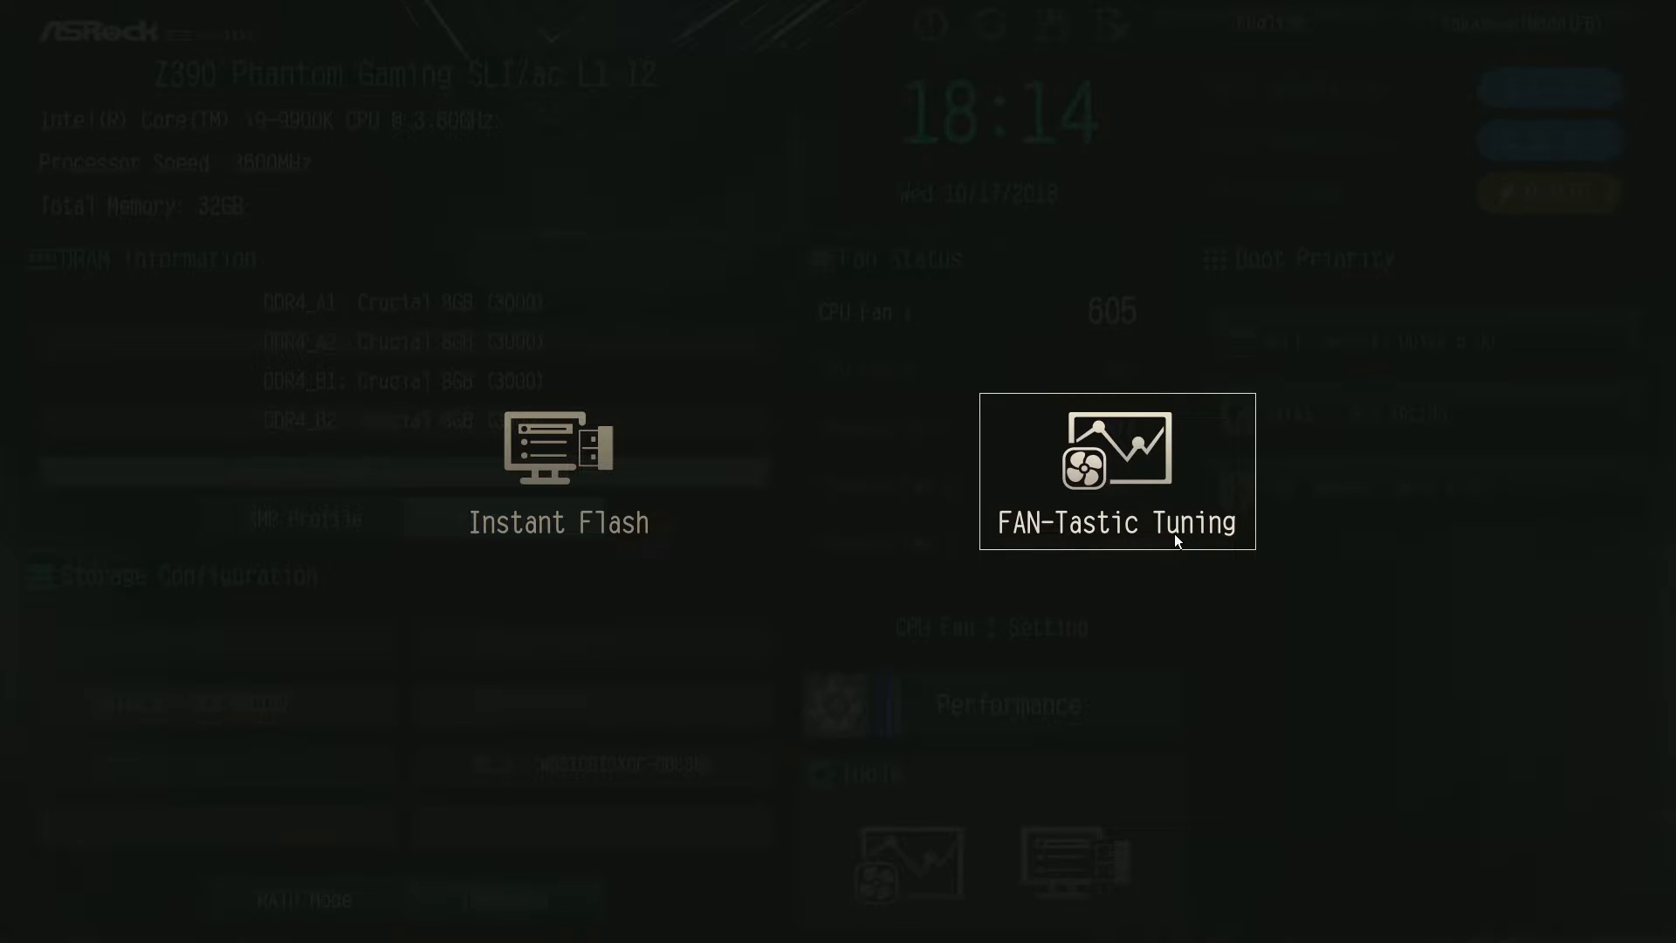
{"action": "key", "text": "Escape"}
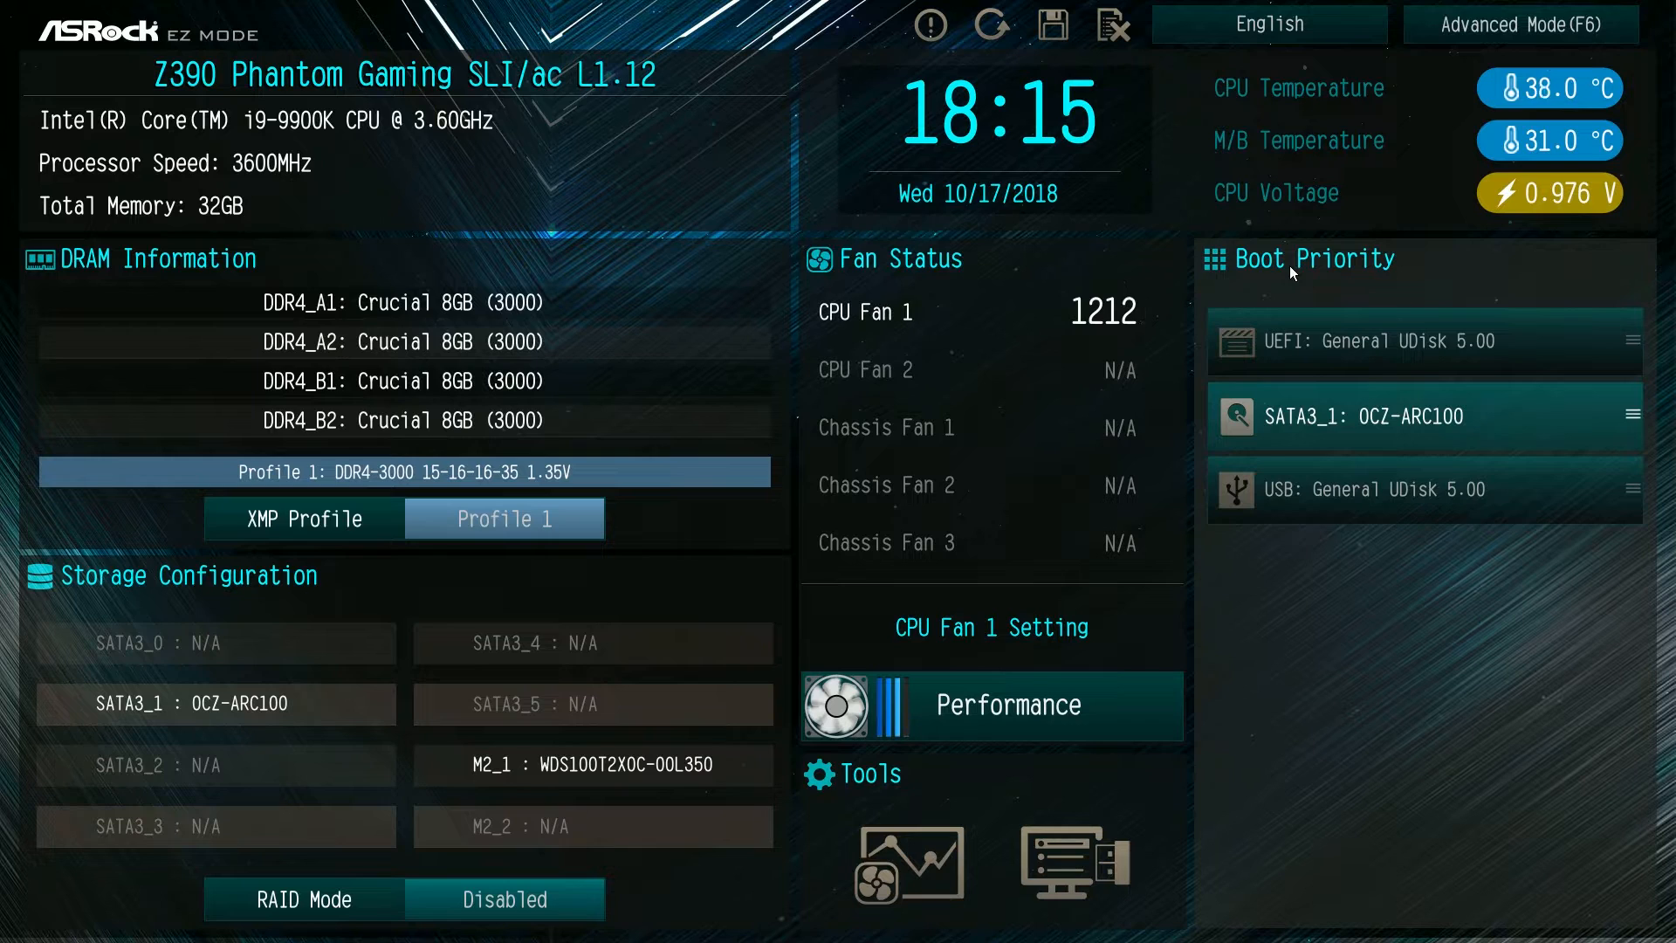
{"action": "mouse_move", "coordinate": [1637, 408]}
{"action": "left_mouse_down"}
{"action": "mouse_move", "coordinate": [1630, 341]}
{"action": "mouse_move", "coordinate": [1625, 415]}
{"action": "mouse_move", "coordinate": [1614, 405]}
{"action": "left_mouse_up"}
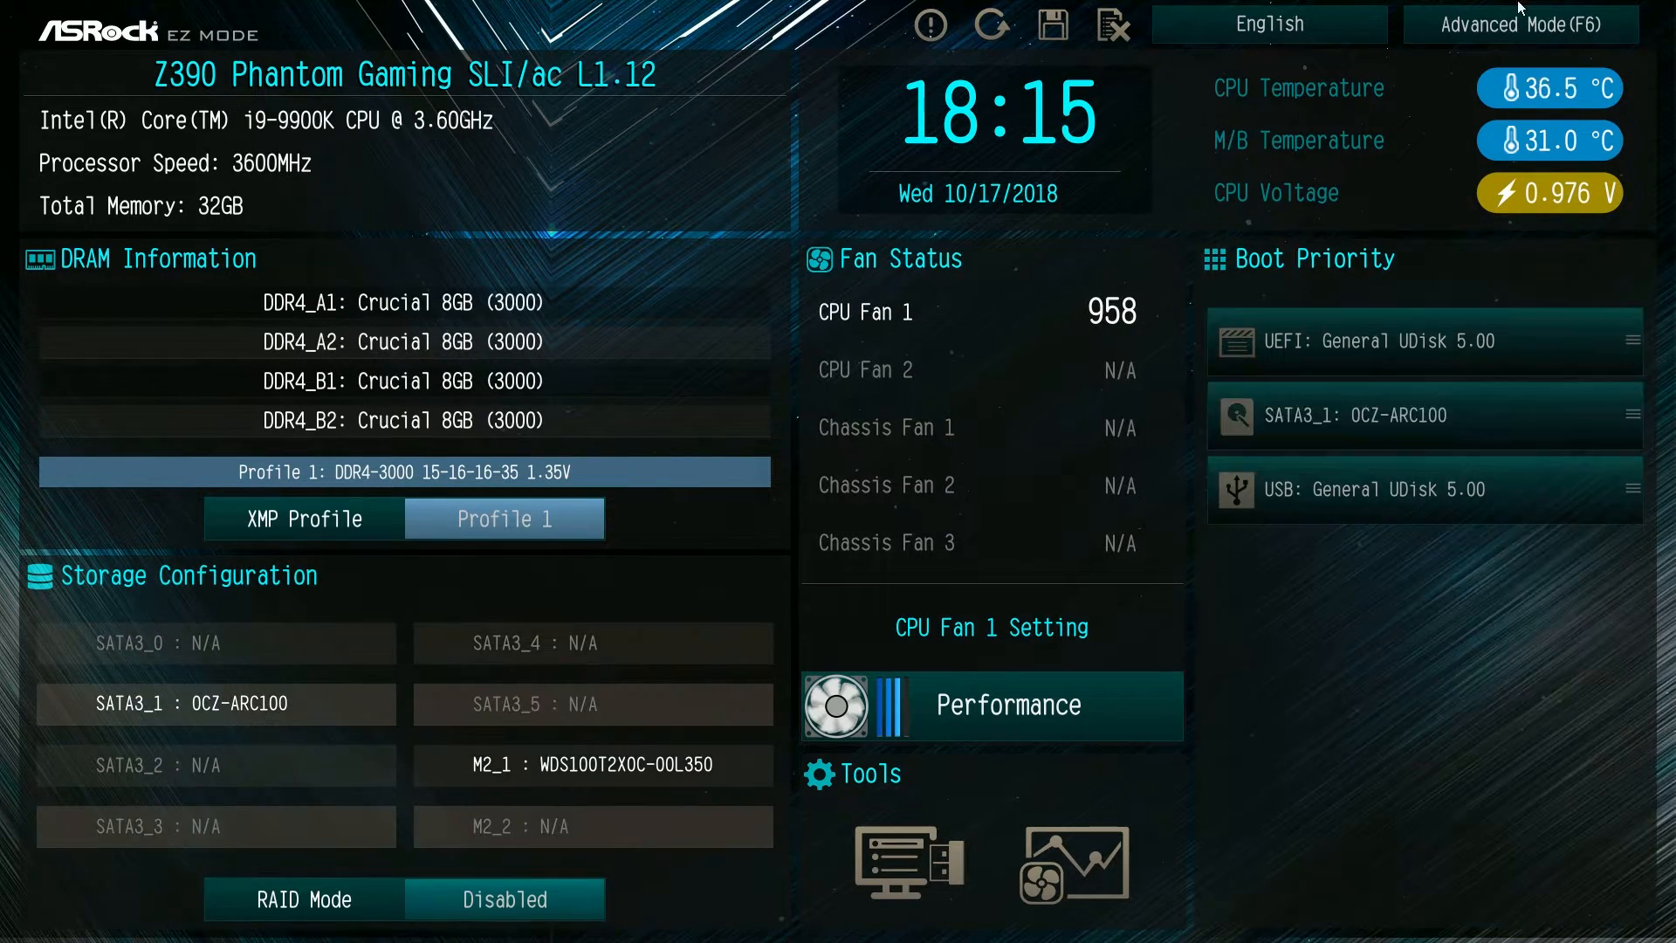
Step: Switch from EZ Mode to Advanced Mode, view the My Favorite page and go back to the main page
{"action": "left_click", "coordinate": [1449, 35]}
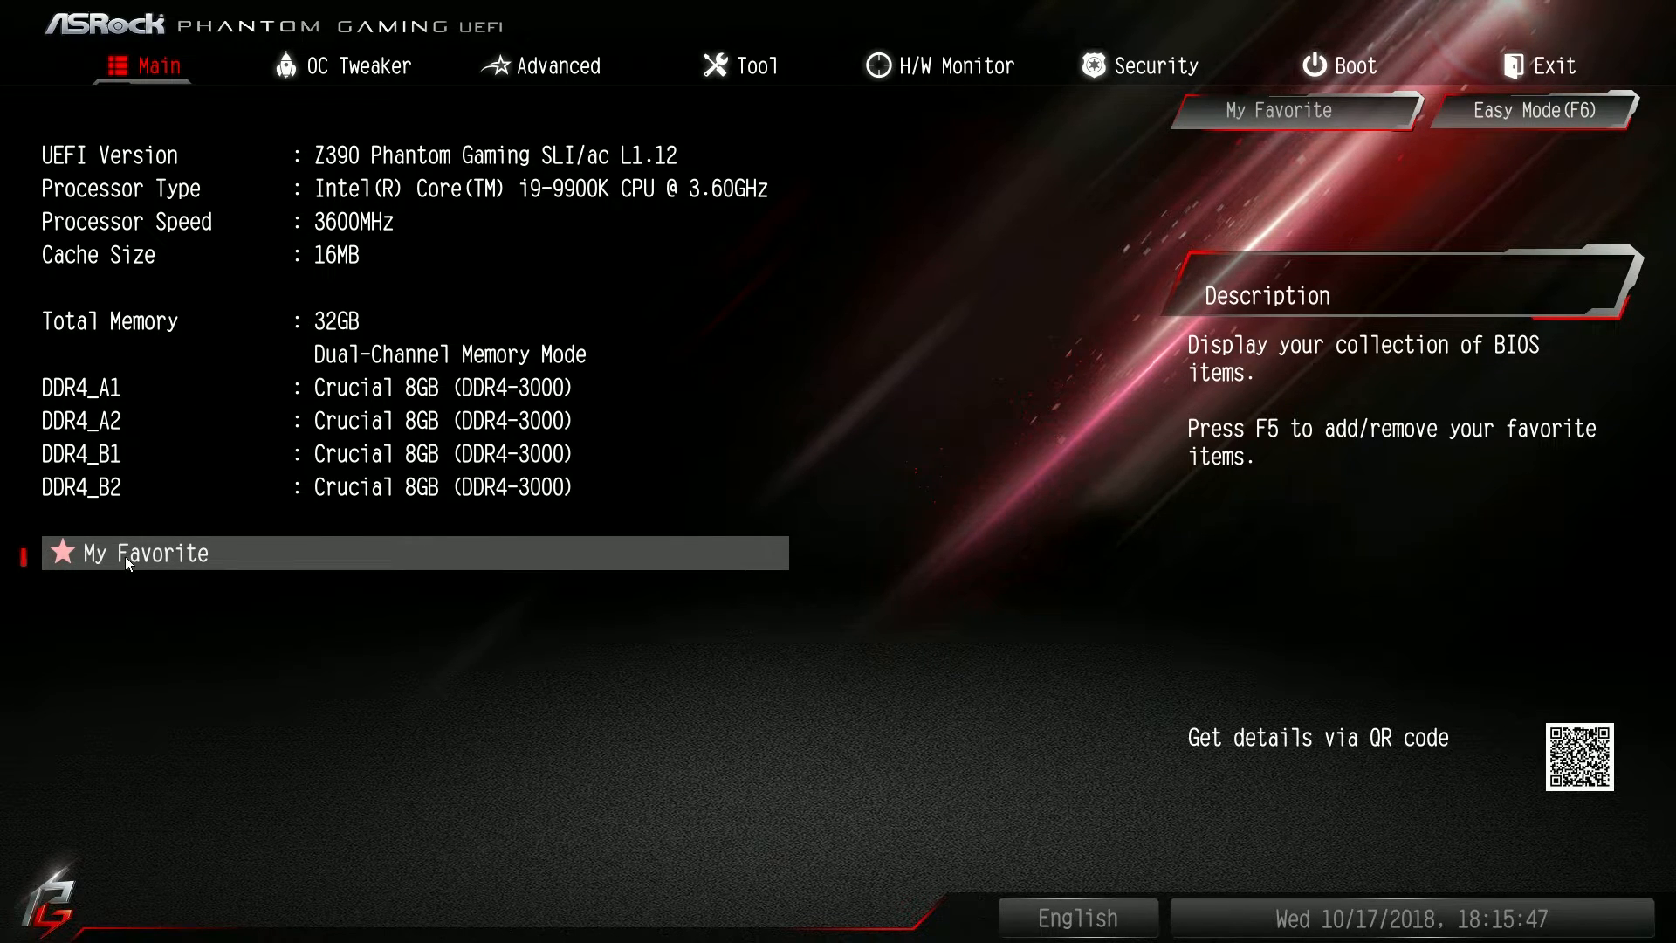
{"action": "left_click", "coordinate": [127, 563]}
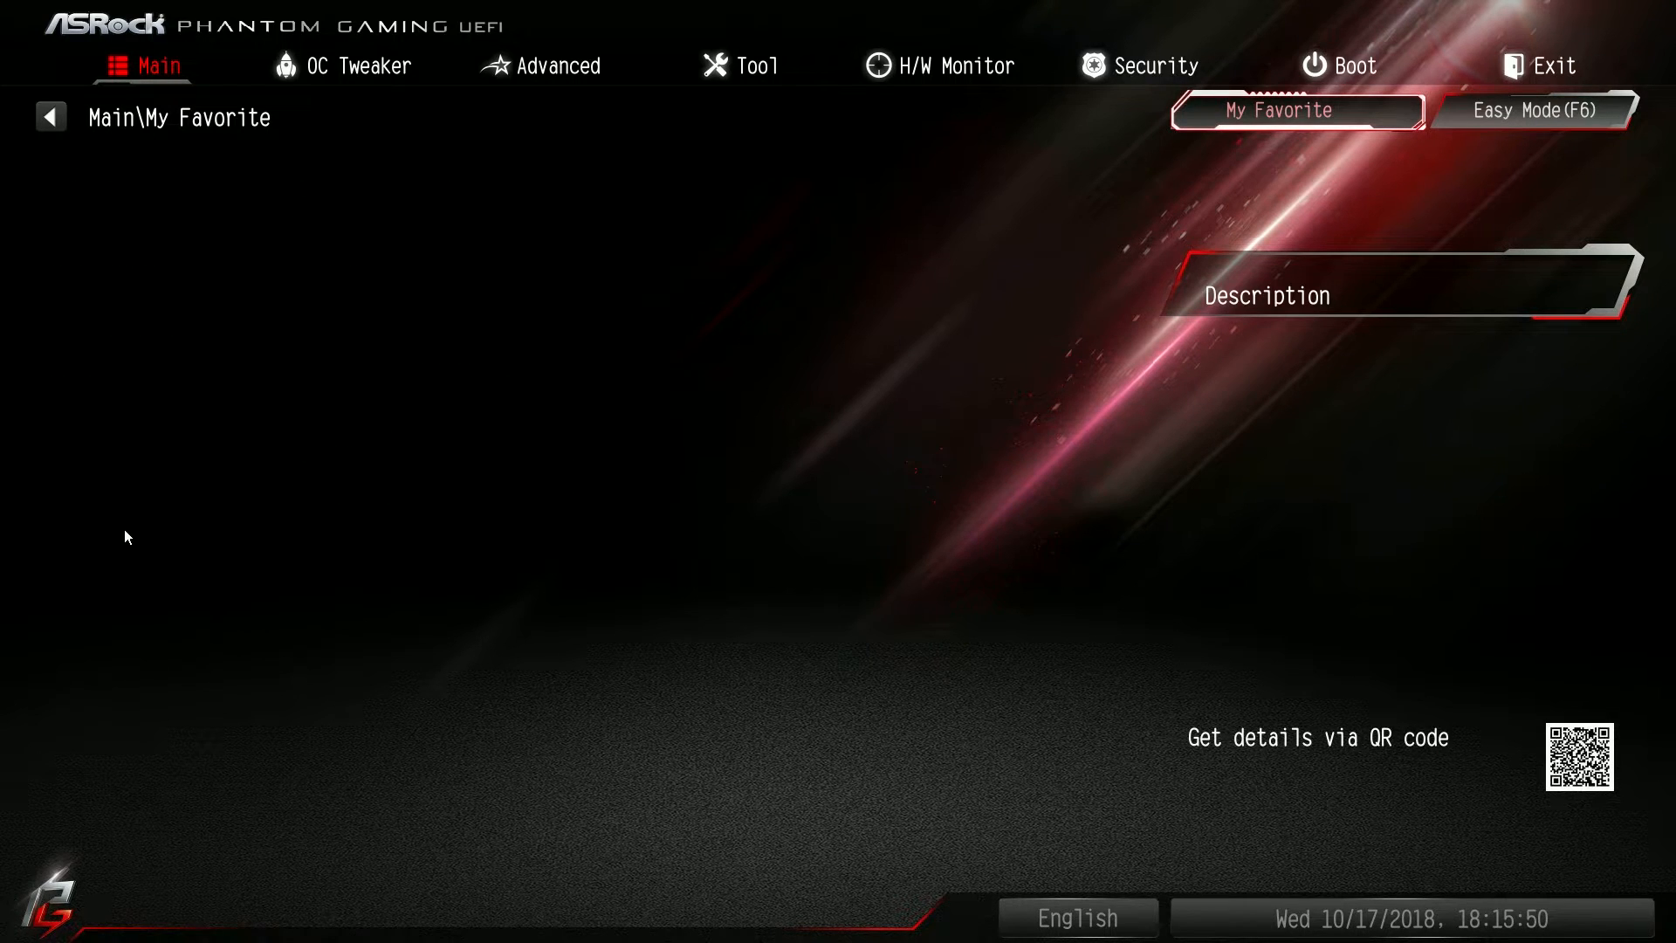
{"action": "left_click", "coordinate": [44, 114]}
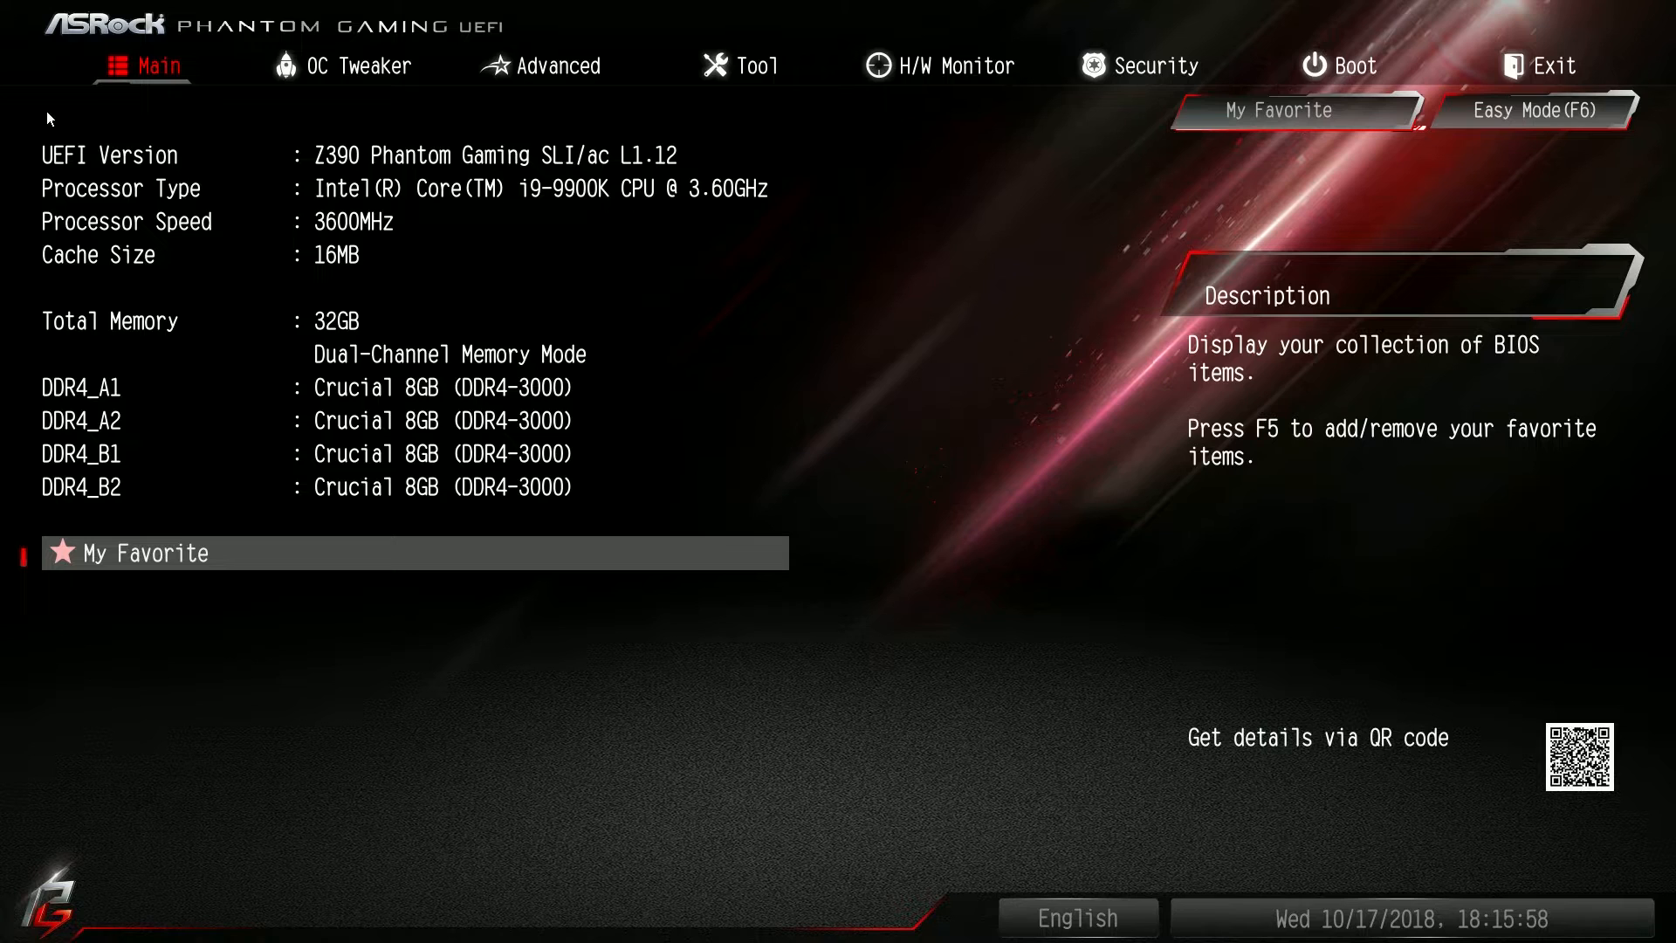
Step: Open the OC Tweaker's CPU Configuration and examine its options down to the Intel SpeedStep and Turbo Boost technologies
{"action": "key", "text": "Right"}
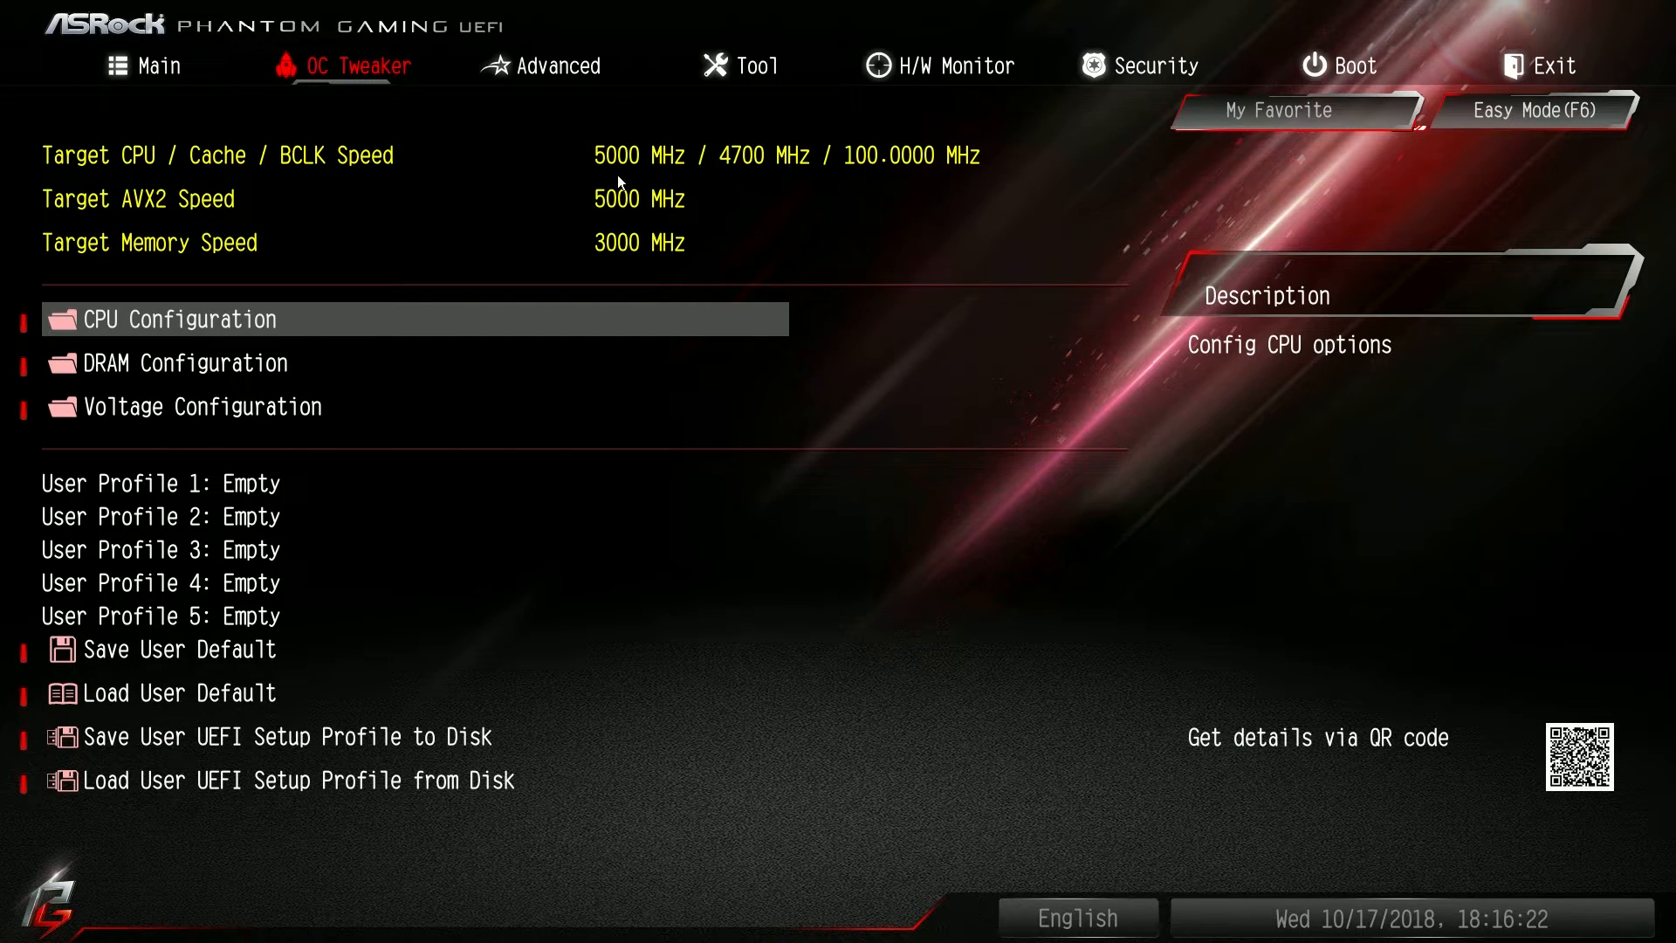
{"action": "key", "text": "Return"}
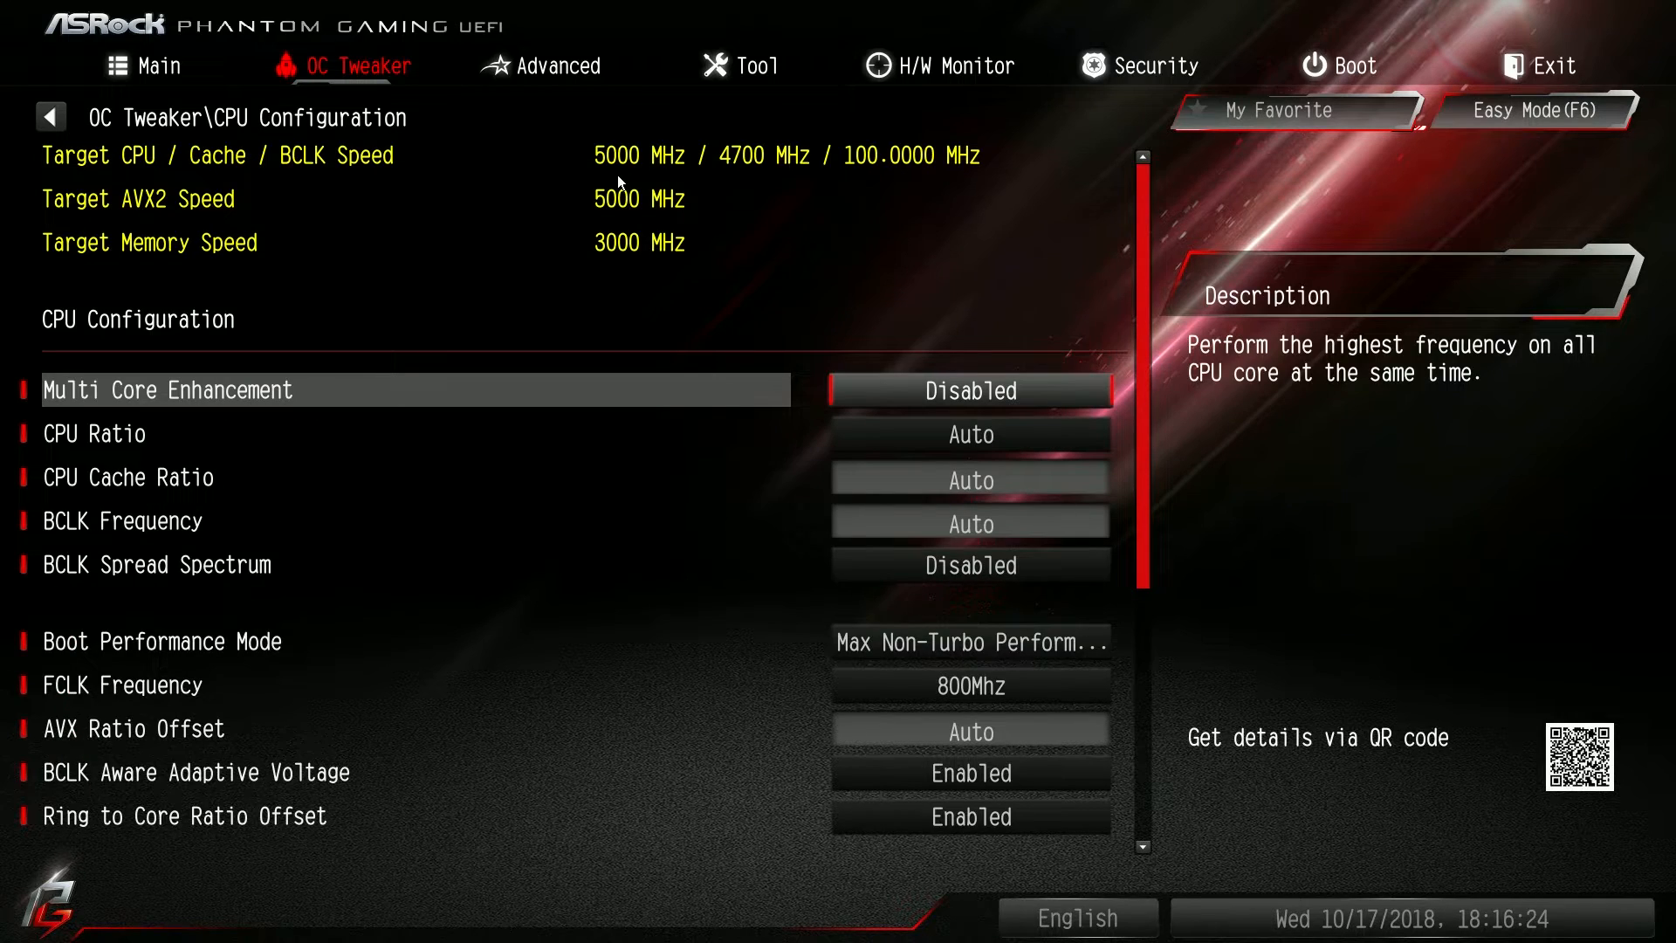
{"action": "key", "text": "Down"}
{"action": "key", "text": "Down"}
{"action": "key", "text": "Down"}
{"action": "key", "text": "Down"}
{"action": "key", "text": "Down"}
{"action": "key", "text": "Down"}
{"action": "key", "text": "Down"}
{"action": "key", "text": "Down"}
{"action": "key", "text": "Down"}
{"action": "key", "text": "Down"}
{"action": "key", "text": "Down"}
{"action": "key", "text": "Down"}
{"action": "key", "text": "Down"}
{"action": "key", "text": "Down"}
{"action": "key", "text": "Up"}
{"action": "key", "text": "Up"}
{"action": "key", "text": "Up"}
{"action": "key", "text": "Down"}
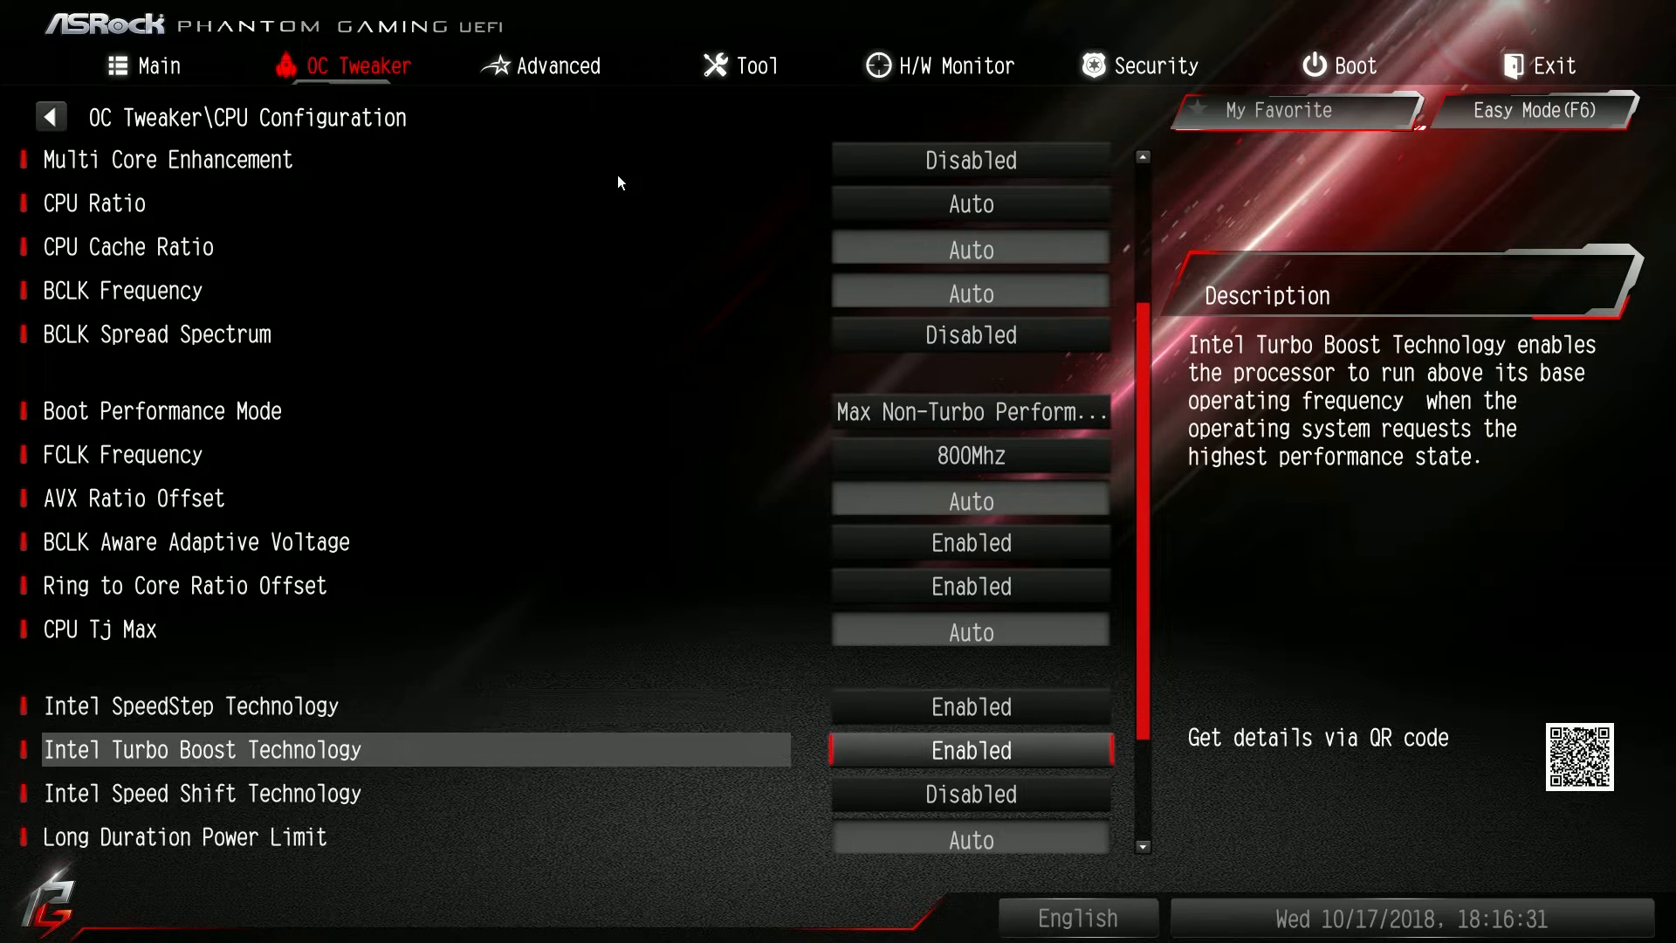
Step: Examine the Long Duration and Short Duration power limit options in the CPU Configuration
{"action": "key", "text": "Down"}
{"action": "key", "text": "Down"}
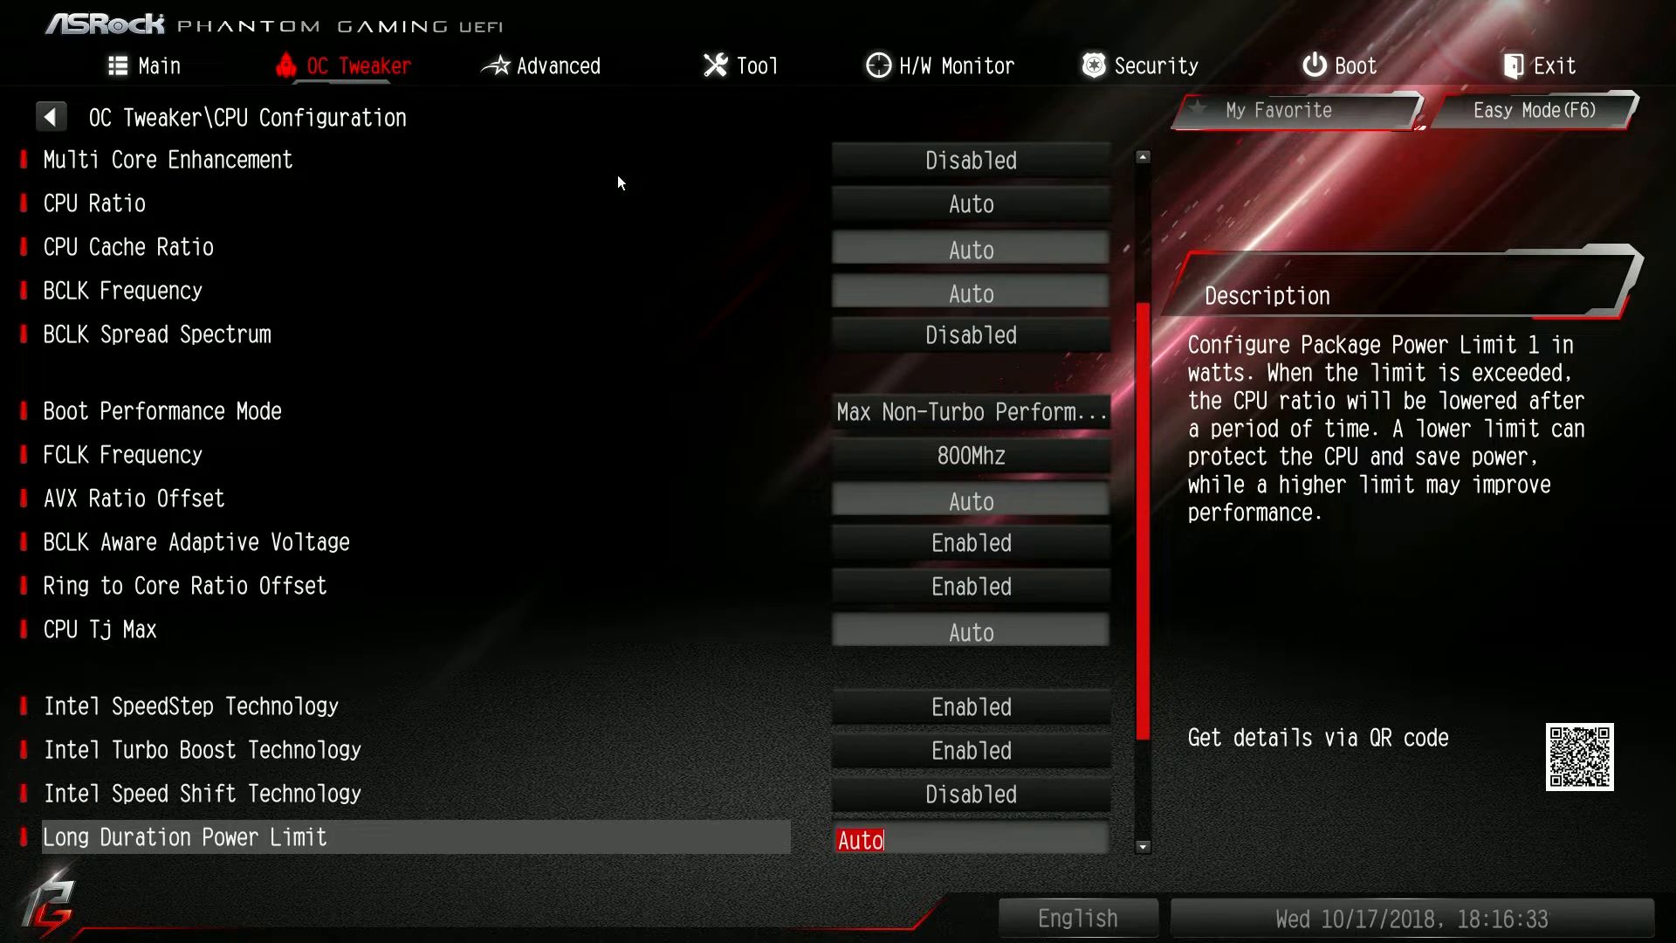
{"action": "key", "text": "Down"}
{"action": "key", "text": "Down"}
{"action": "key", "text": "Down"}
{"action": "key", "text": "Up"}
{"action": "key", "text": "Up"}
{"action": "key", "text": "Up"}
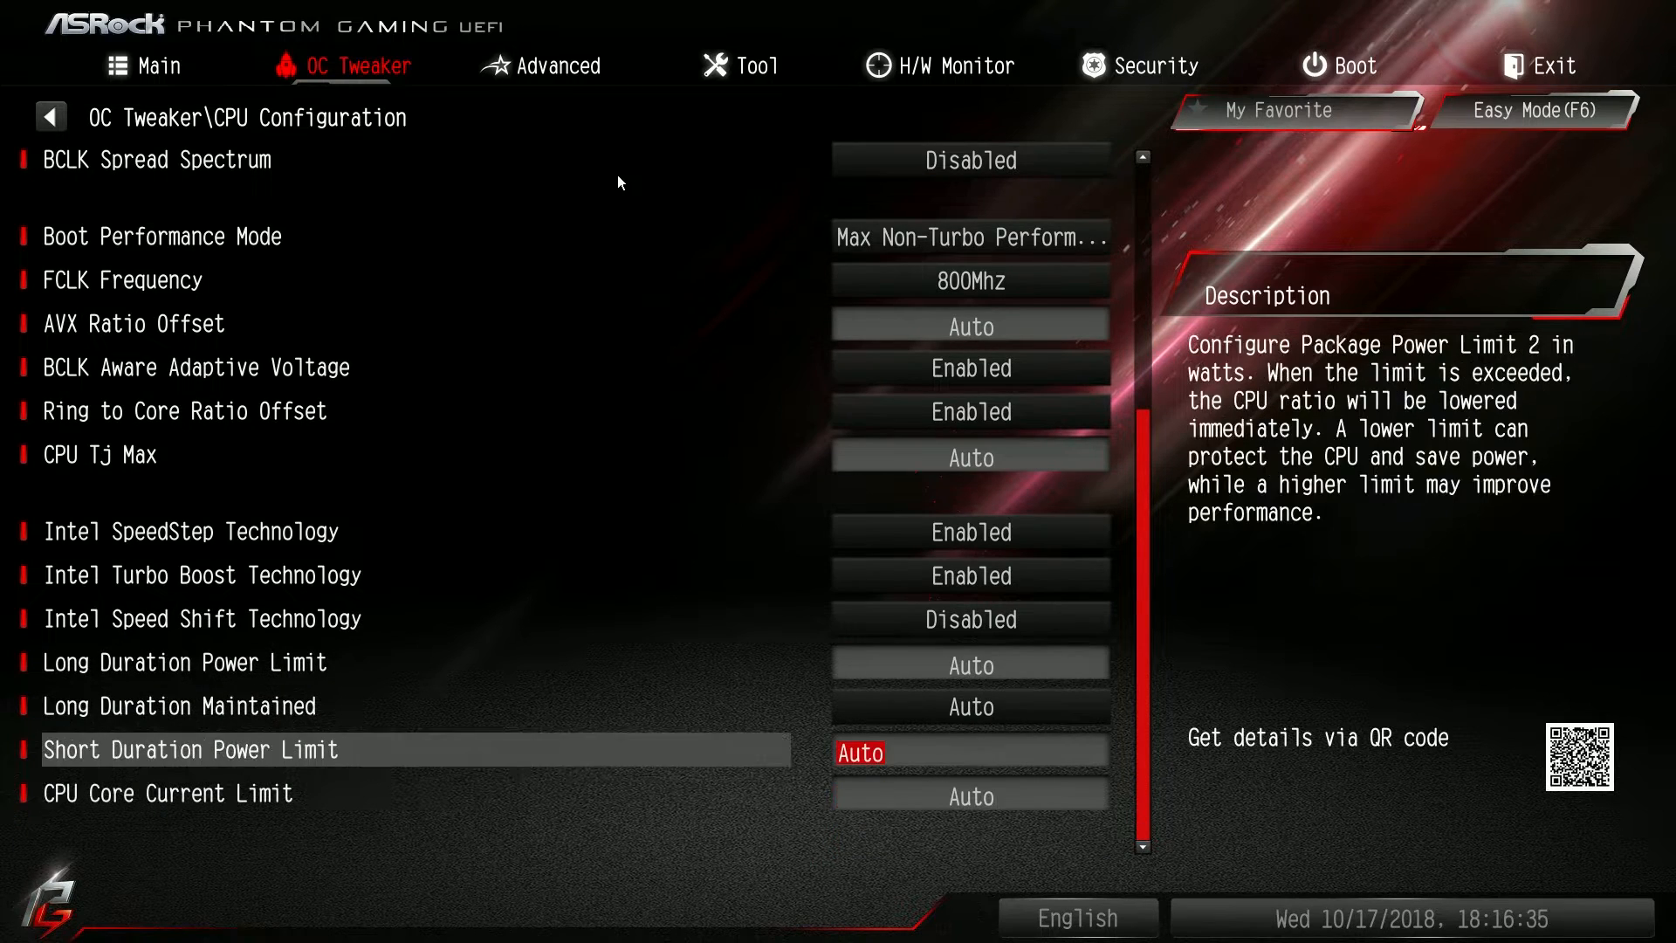
Step: Compare the descriptions of the Long Duration Power Limit and Short Duration Power Limit options
{"action": "key", "text": "Down"}
{"action": "key", "text": "Down"}
{"action": "key", "text": "Up"}
{"action": "key", "text": "Up"}
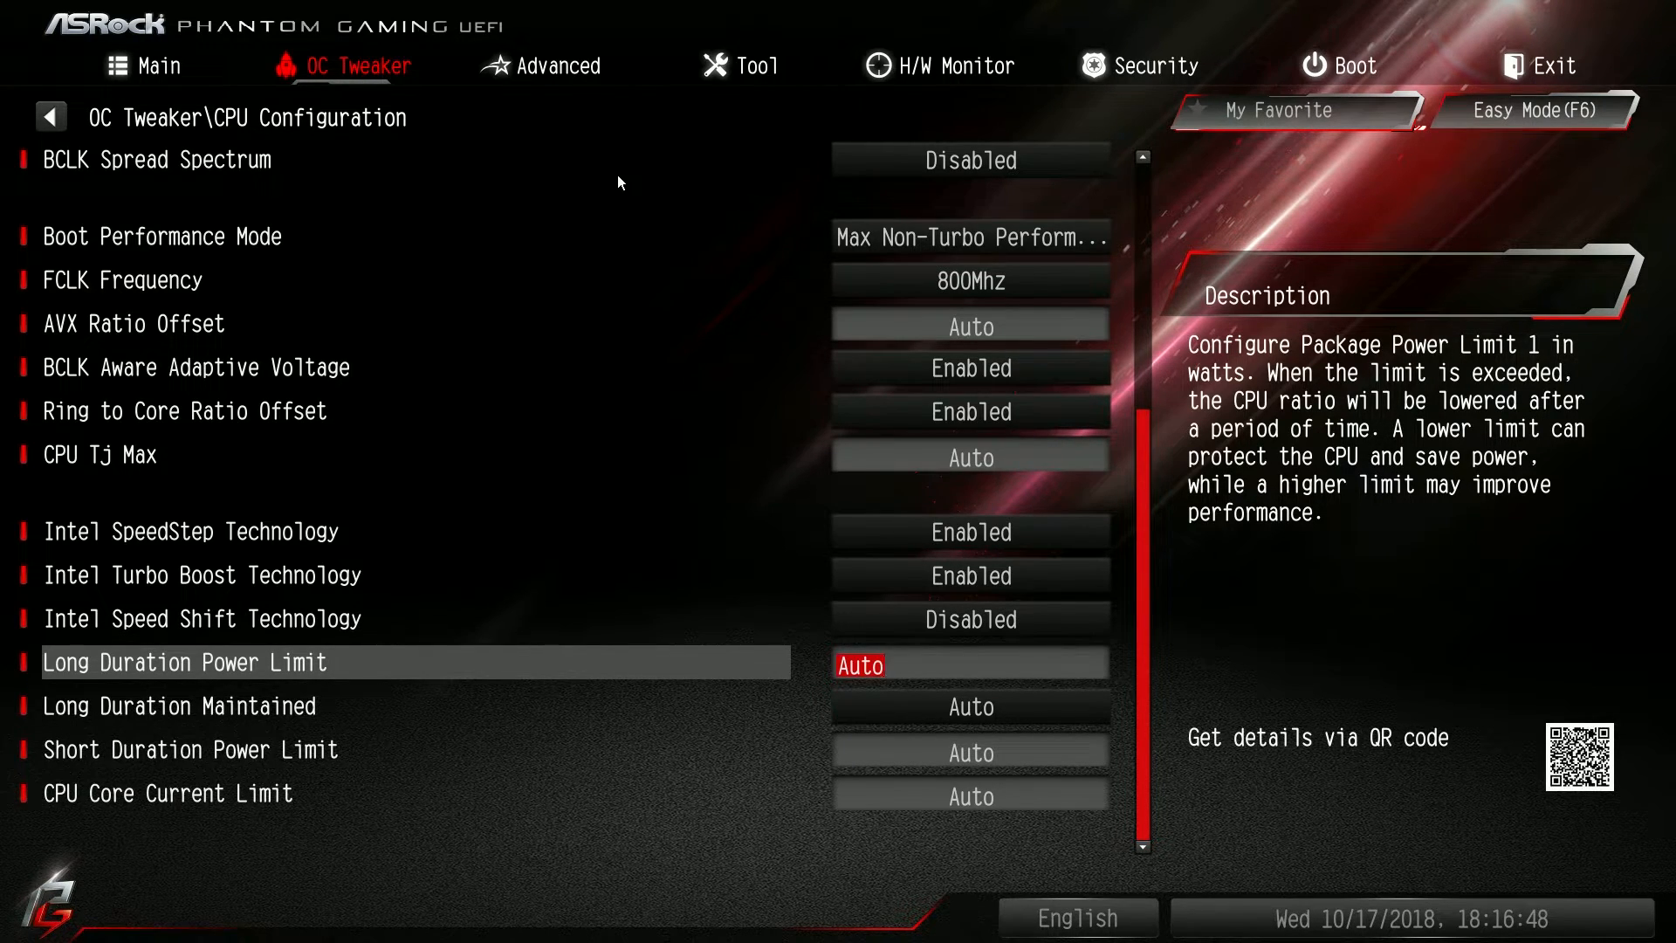
{"action": "key", "text": "Down"}
{"action": "key", "text": "Down"}
{"action": "key", "text": "Down"}
{"action": "key", "text": "Up"}
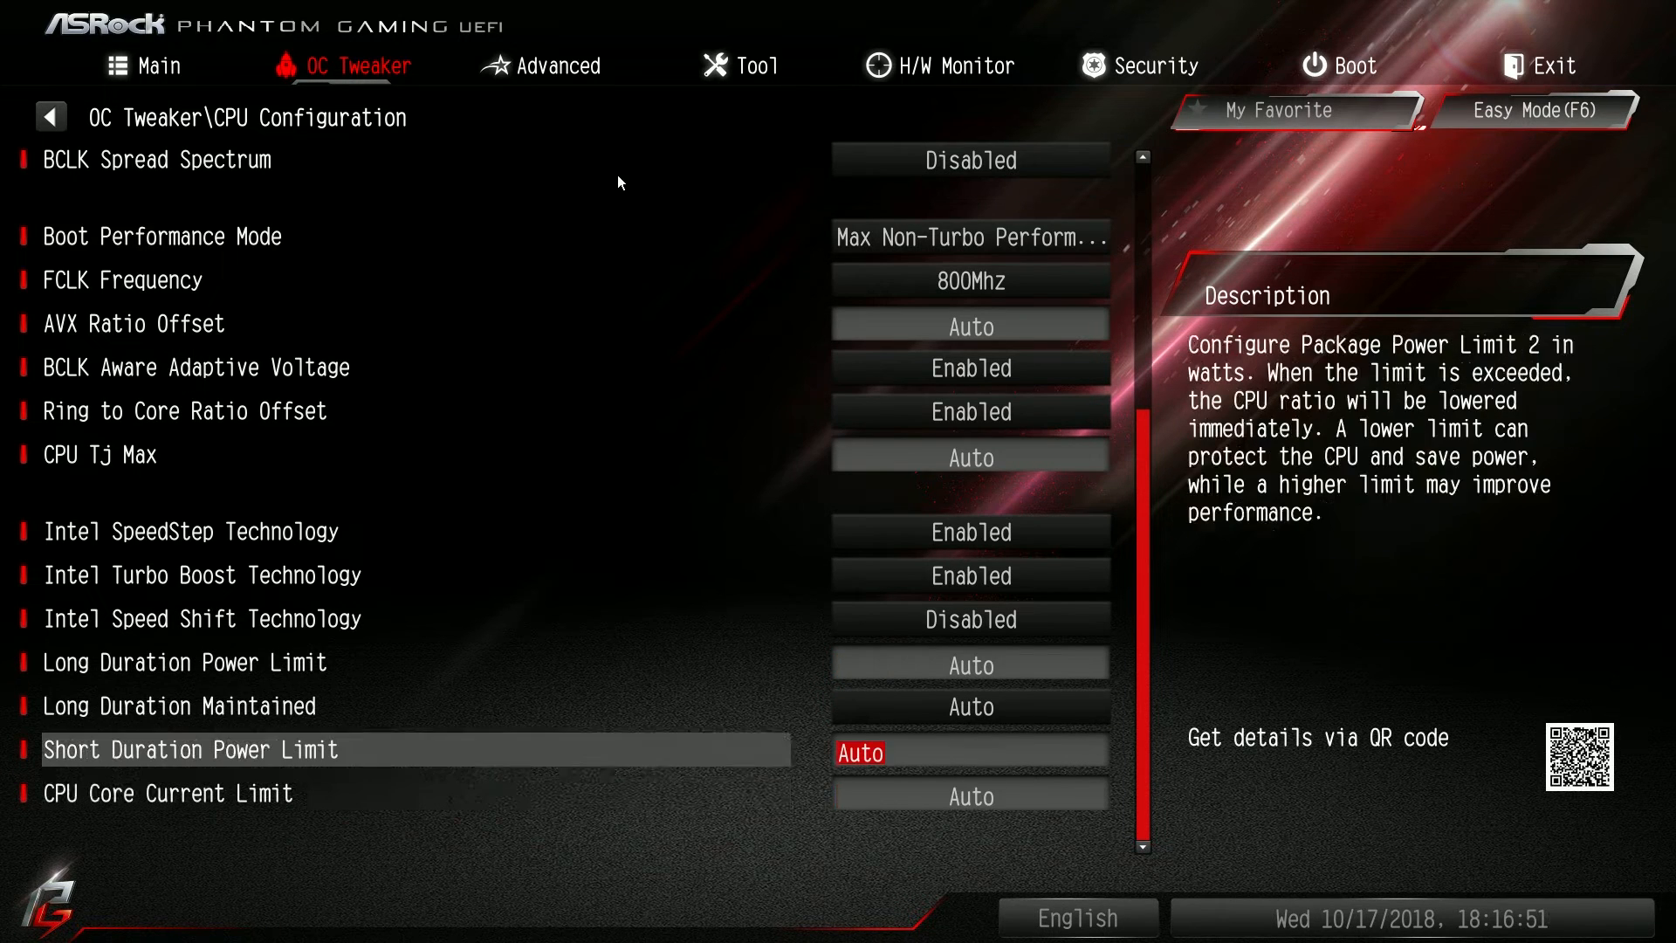
Step: Review the CPU Configuration options back up through Ring to Core Ratio Offset and BCLK Frequency to Multi Core Enhancement
{"action": "key", "text": "Up"}
{"action": "key", "text": "Up"}
{"action": "key", "text": "Up"}
{"action": "key", "text": "Up"}
{"action": "key", "text": "Up"}
{"action": "key", "text": "Up"}
{"action": "key", "text": "Up"}
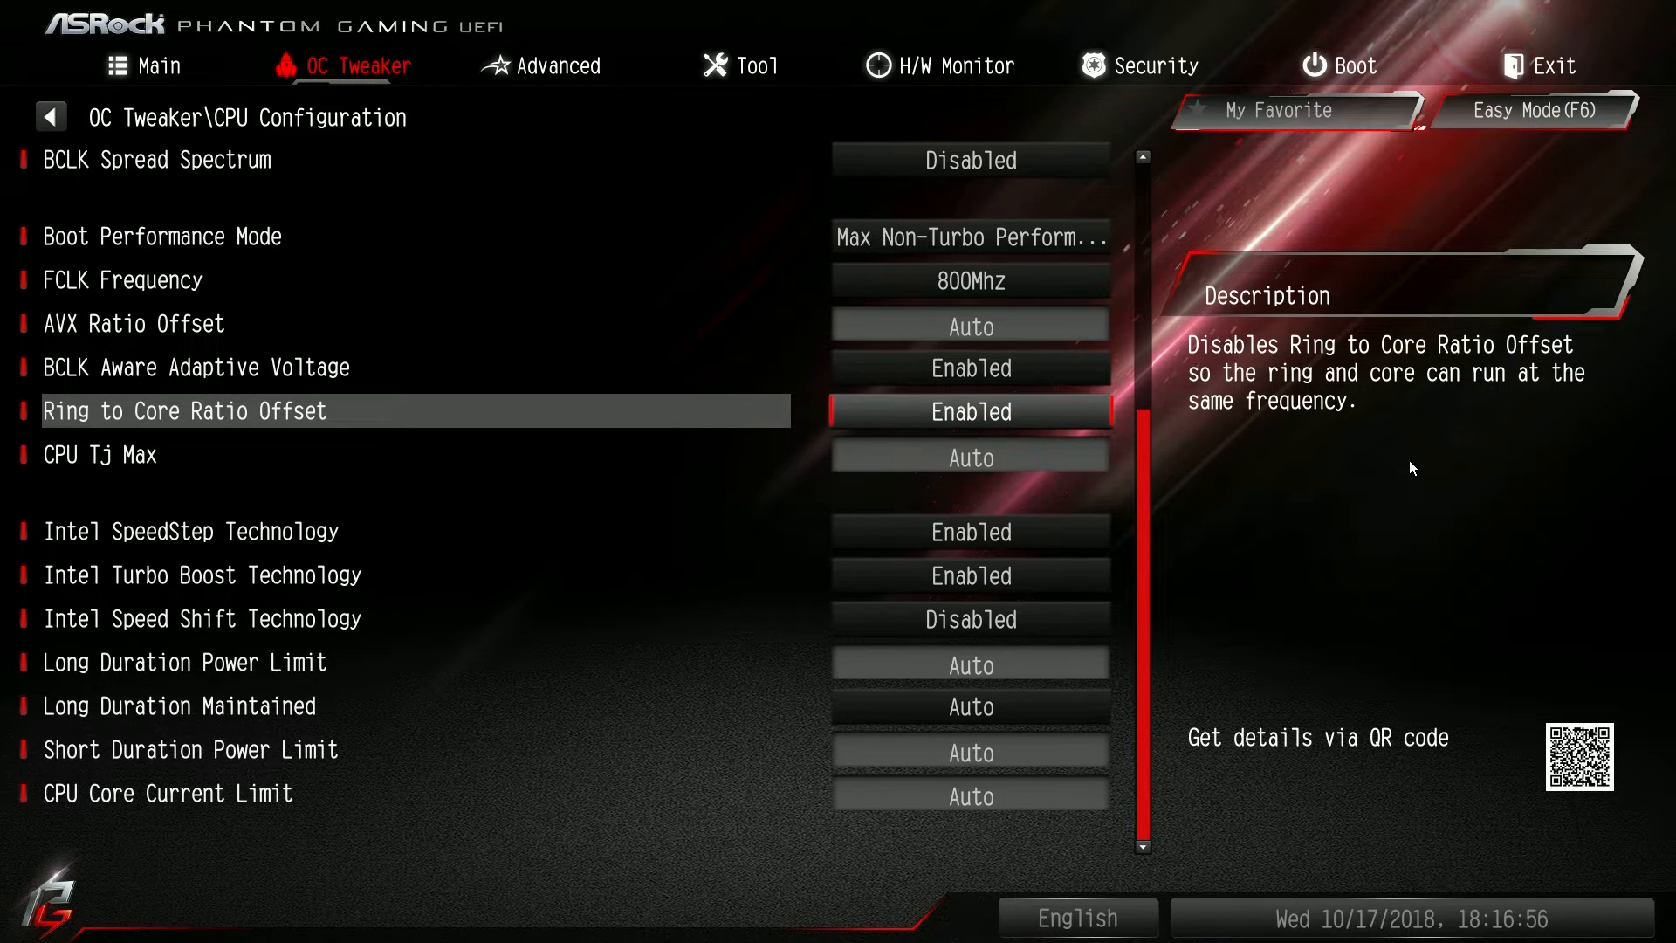
{"action": "key", "text": "Up"}
{"action": "key", "text": "Up"}
{"action": "key", "text": "Up"}
{"action": "key", "text": "Up"}
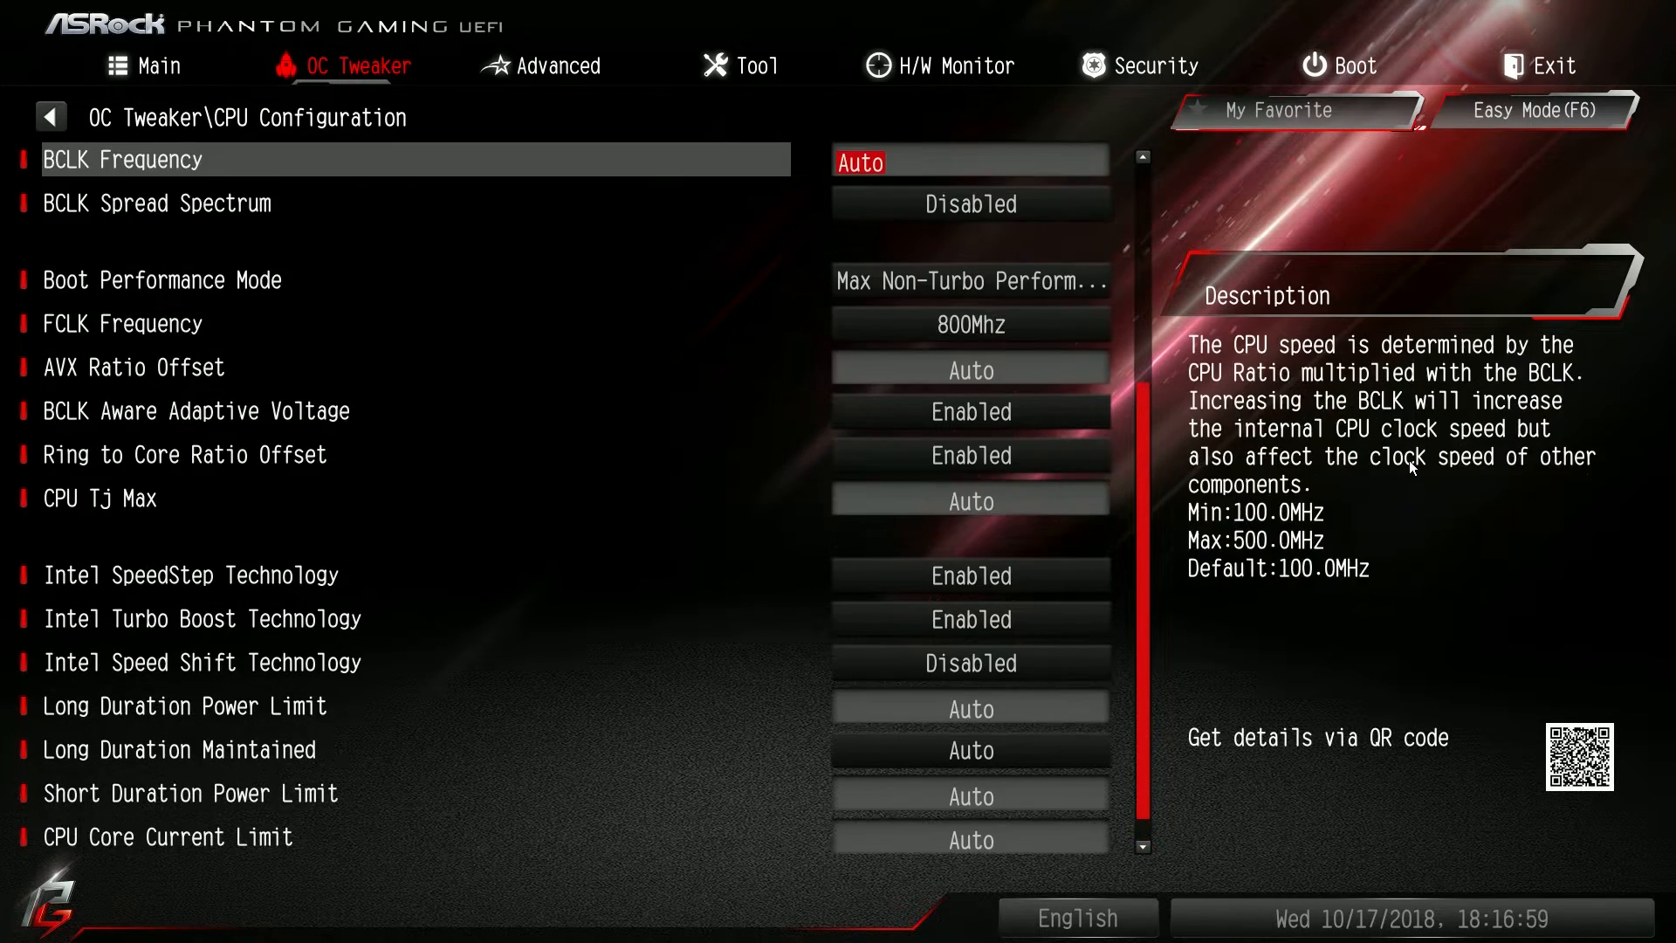
{"action": "key", "text": "Up"}
{"action": "key", "text": "Up"}
{"action": "key", "text": "Up"}
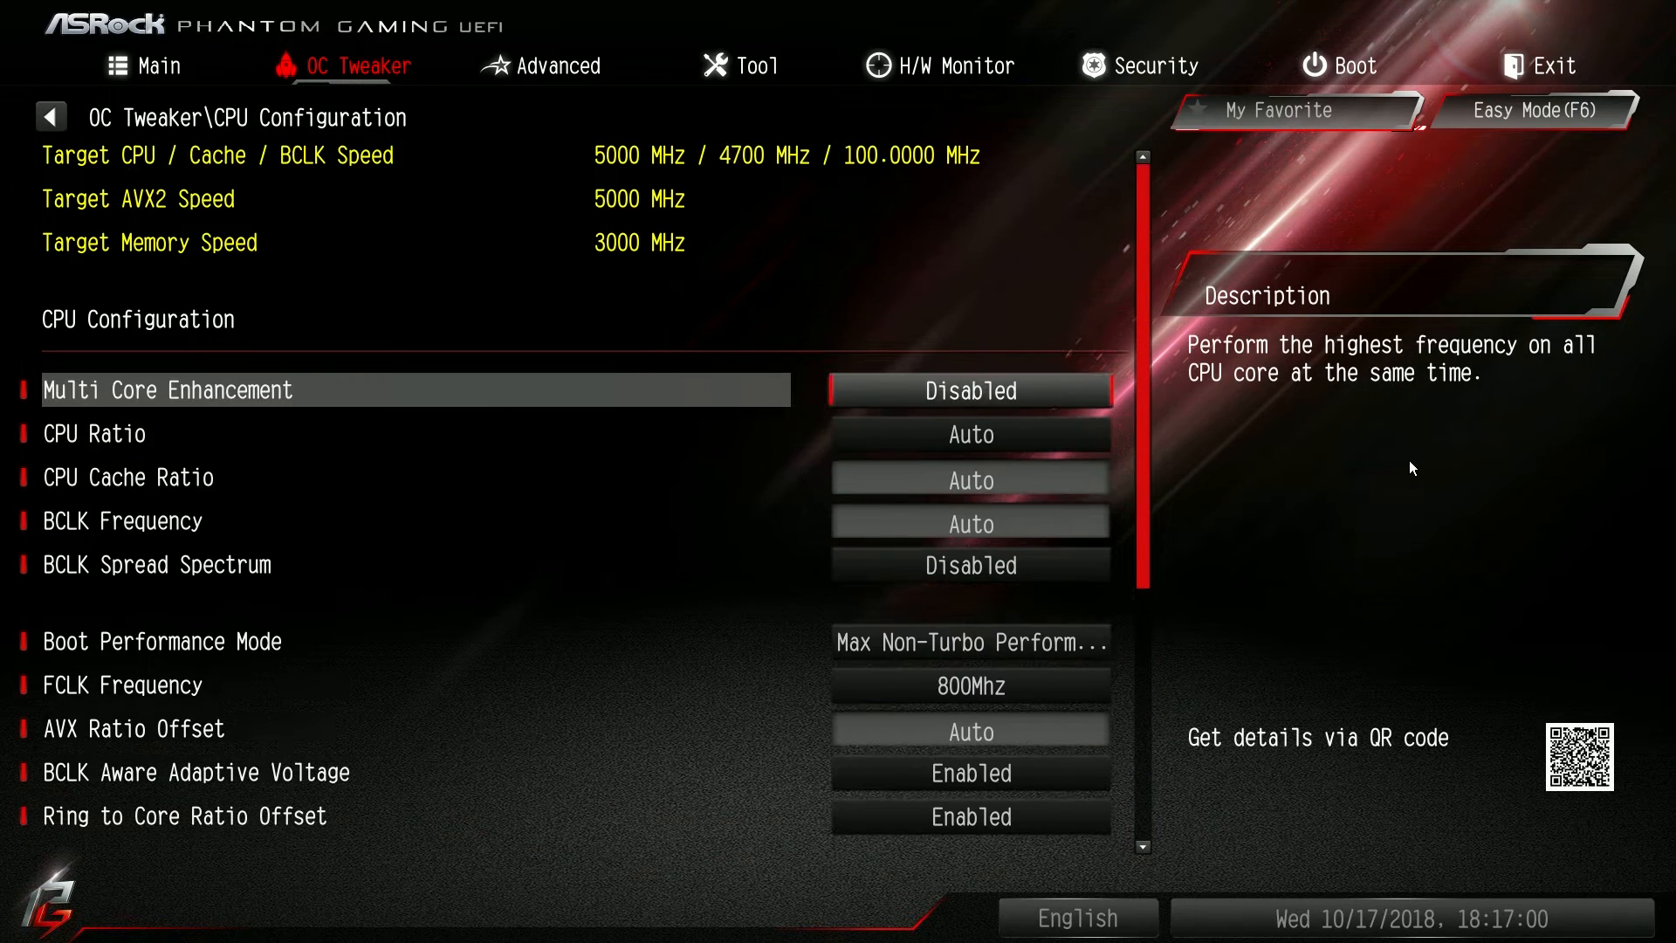
Step: Leave the CPU Configuration, open the DRAM Configuration and view the Load XMP Setting option
{"action": "key", "text": "Escape"}
{"action": "key", "text": "Down"}
{"action": "key", "text": "Return"}
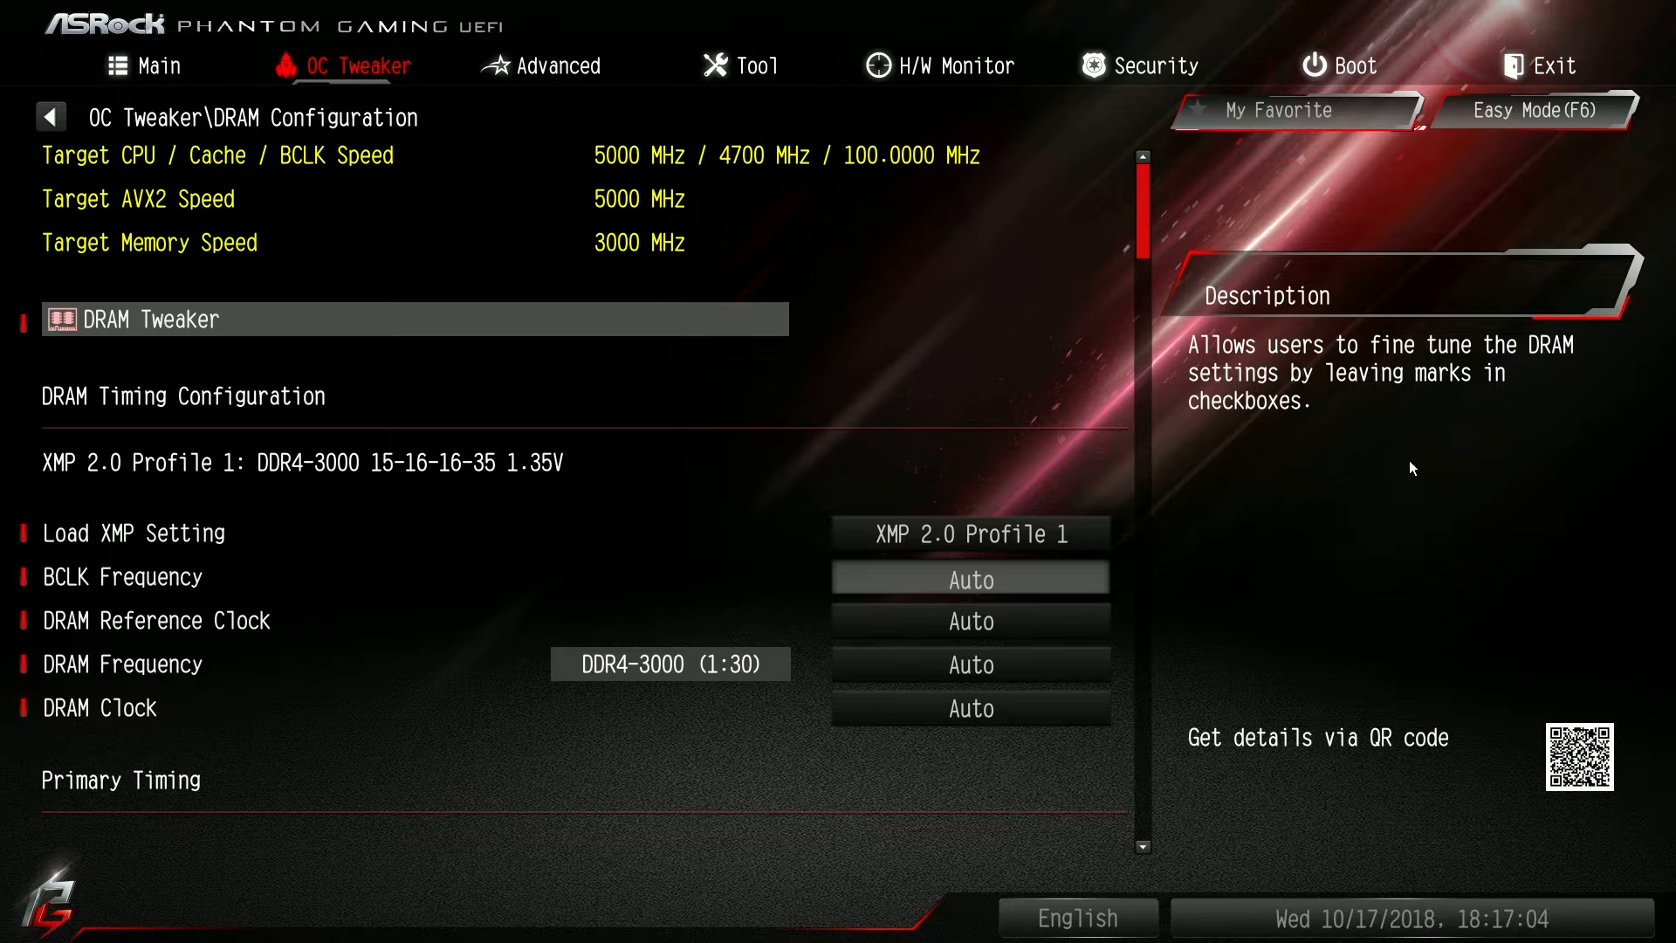
{"action": "key", "text": "Down"}
{"action": "key", "text": "Down"}
{"action": "key", "text": "Up"}
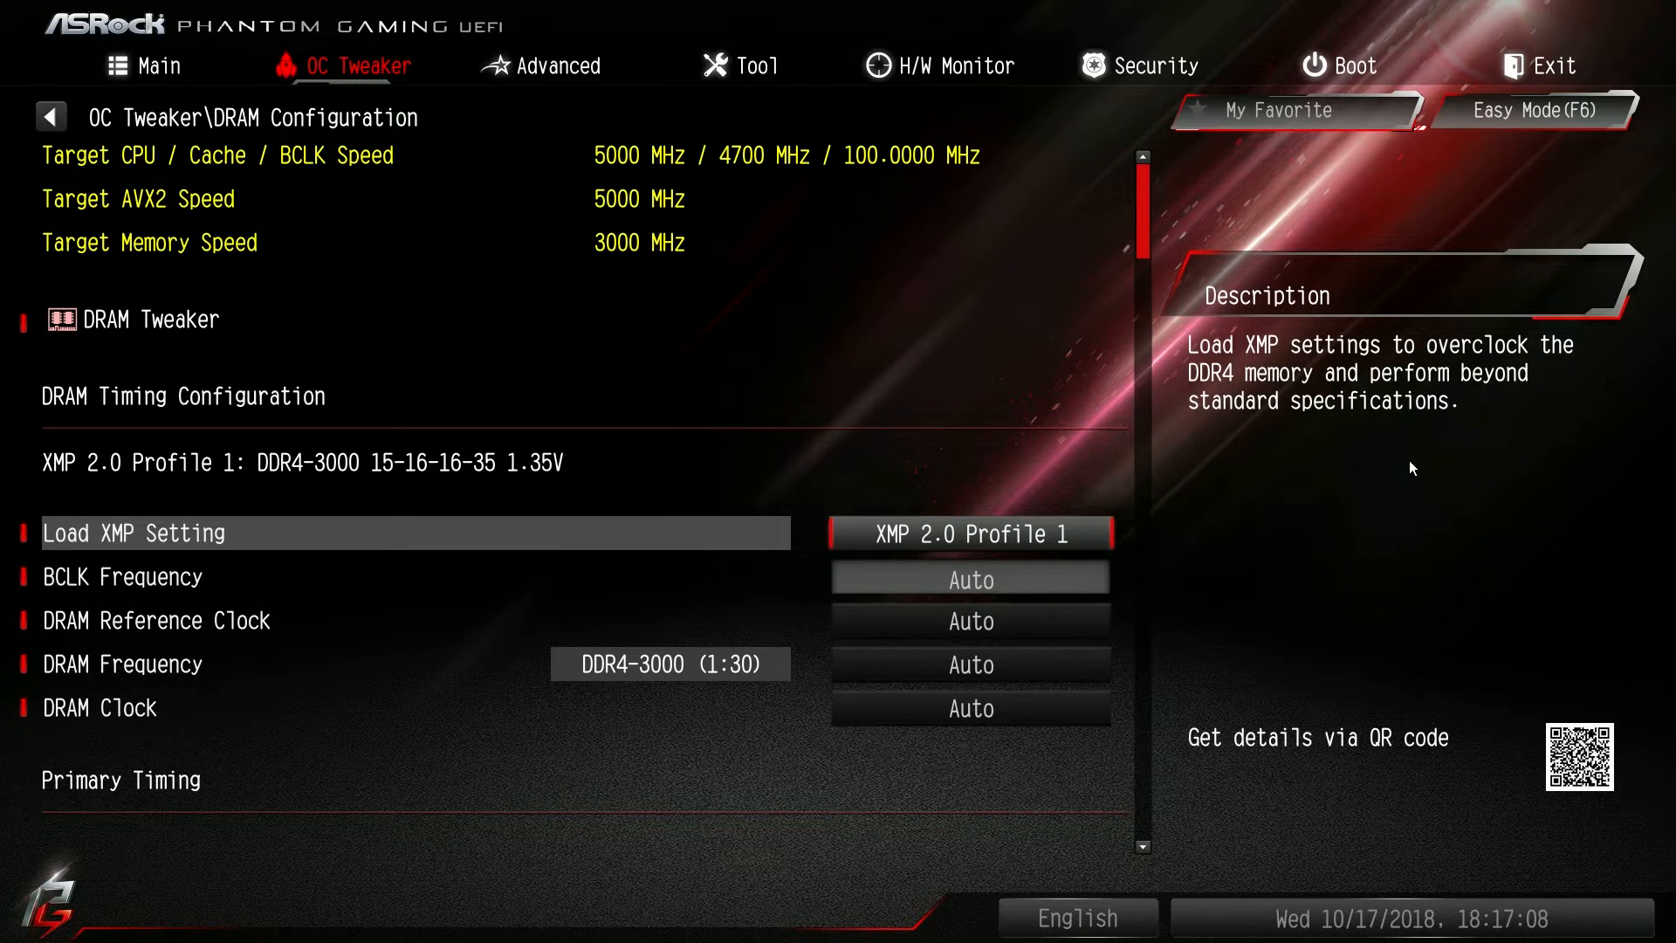
Step: Examine the DRAM clock options and the primary and secondary timings down to Four Activate Window (tFAW)
{"action": "key", "text": "Down"}
{"action": "key", "text": "Down"}
{"action": "key", "text": "Down"}
{"action": "key", "text": "Down"}
{"action": "key", "text": "Down"}
{"action": "key", "text": "Down"}
{"action": "key", "text": "Down"}
{"action": "key", "text": "Down"}
{"action": "key", "text": "Down"}
{"action": "key", "text": "Down"}
{"action": "key", "text": "Down"}
{"action": "key", "text": "Down"}
{"action": "key", "text": "Down"}
{"action": "key", "text": "Down"}
{"action": "key", "text": "Down"}
{"action": "key", "text": "Down"}
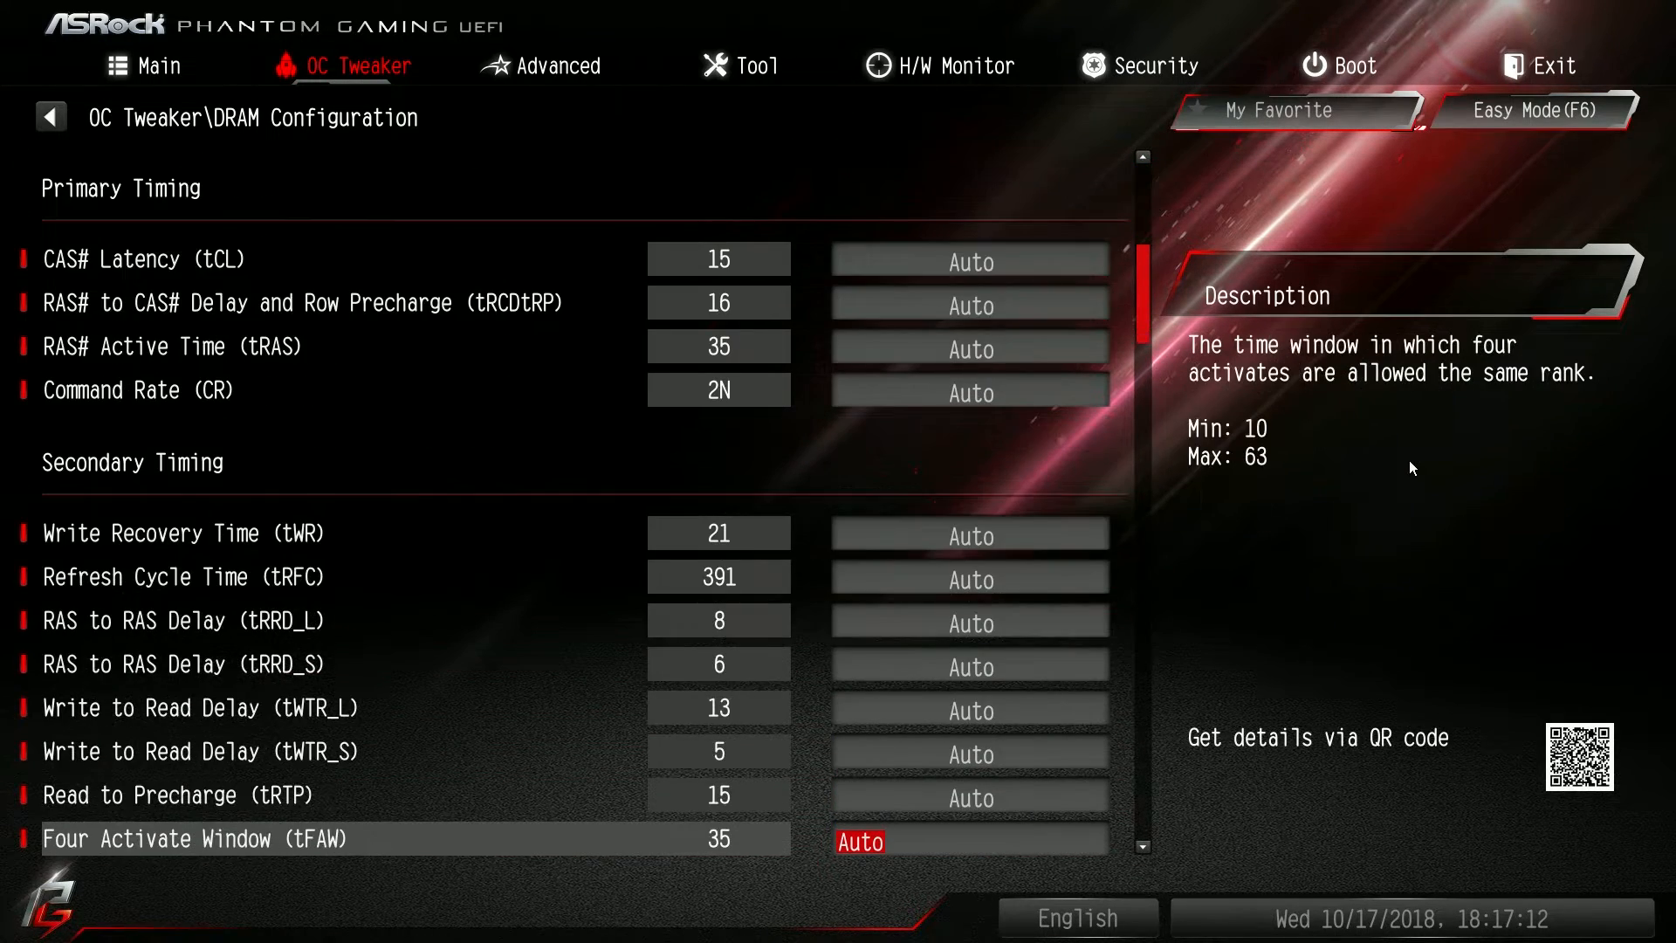
Step: Go back up the DRAM timing list and view the CAS# Latency (tCL) option under Primary Timing
{"action": "key", "text": "Up"}
{"action": "key", "text": "Up"}
{"action": "key", "text": "Up"}
{"action": "key", "text": "Up"}
{"action": "key", "text": "Up"}
{"action": "key", "text": "Up"}
{"action": "key", "text": "Up"}
{"action": "key", "text": "Up"}
{"action": "key", "text": "Up"}
{"action": "key", "text": "Up"}
{"action": "key", "text": "Up"}
{"action": "key", "text": "Up"}
{"action": "key", "text": "Down"}
{"action": "key", "text": "Down"}
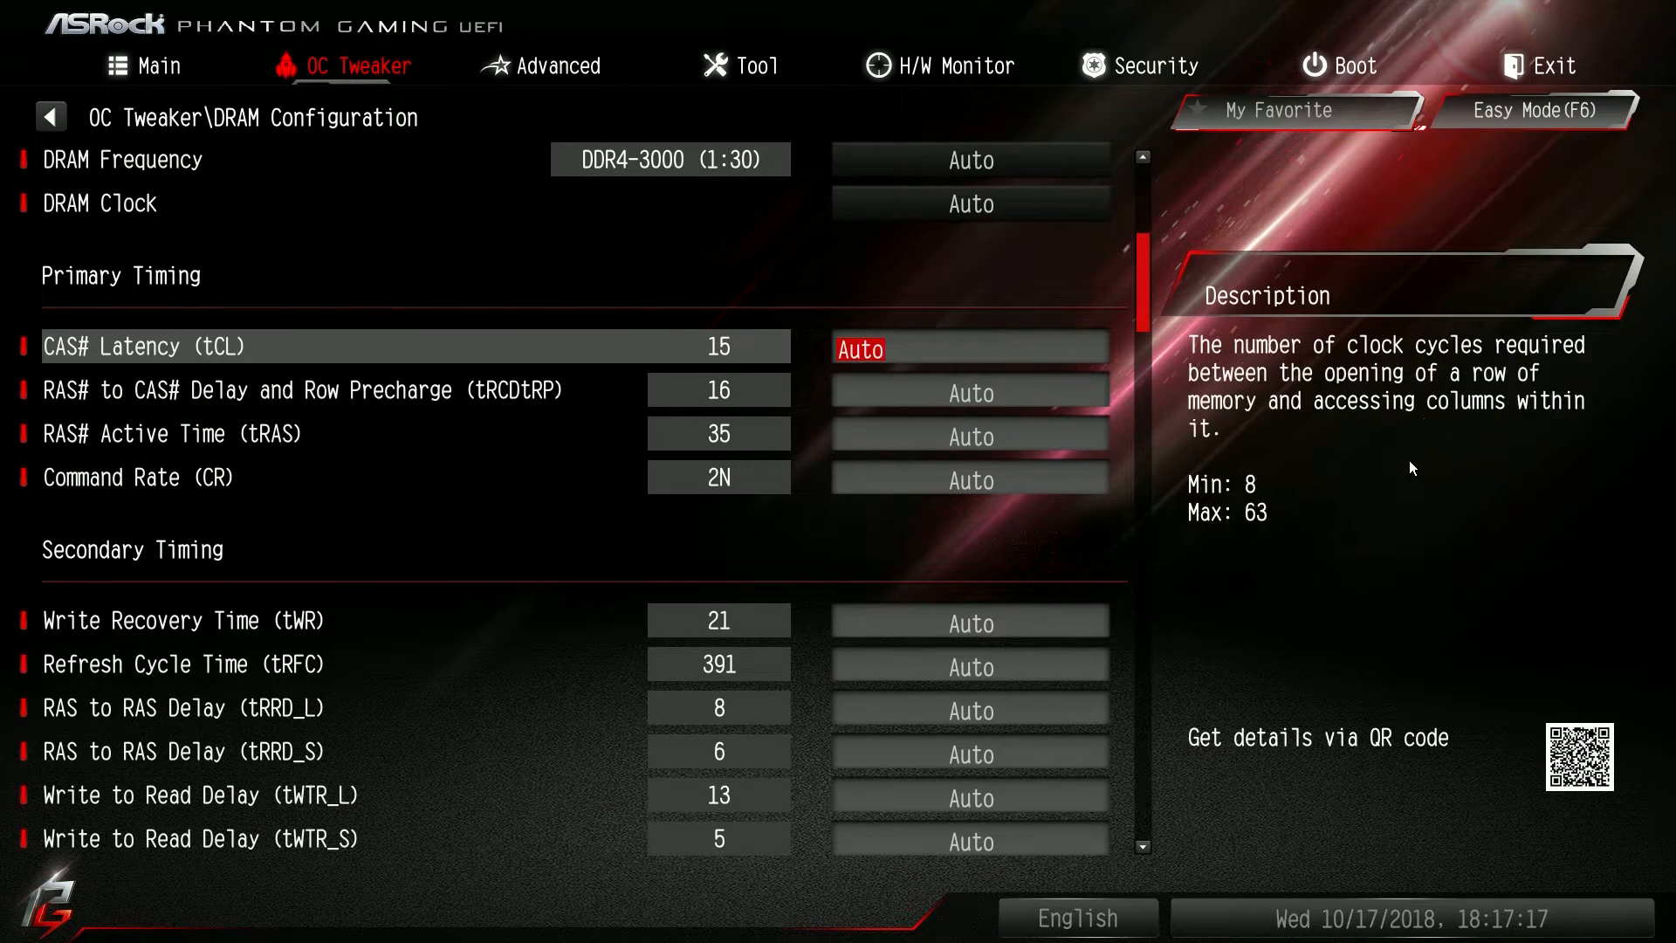
Step: Examine the remaining primary timings and the secondary timings from Write Recovery Time (tWR) down to tFAW
{"action": "key", "text": "Down"}
{"action": "key", "text": "Down"}
{"action": "key", "text": "Down"}
{"action": "key", "text": "Down"}
{"action": "key", "text": "Down"}
{"action": "key", "text": "Down"}
{"action": "key", "text": "Down"}
{"action": "key", "text": "Down"}
{"action": "key", "text": "Down"}
{"action": "key", "text": "Down"}
{"action": "key", "text": "Down"}
{"action": "key", "text": "Down"}
{"action": "key", "text": "Down"}
{"action": "key", "text": "Down"}
{"action": "key", "text": "Down"}
{"action": "key", "text": "Down"}
{"action": "key", "text": "Down"}
{"action": "key", "text": "Down"}
{"action": "key", "text": "Down"}
{"action": "key", "text": "Down"}
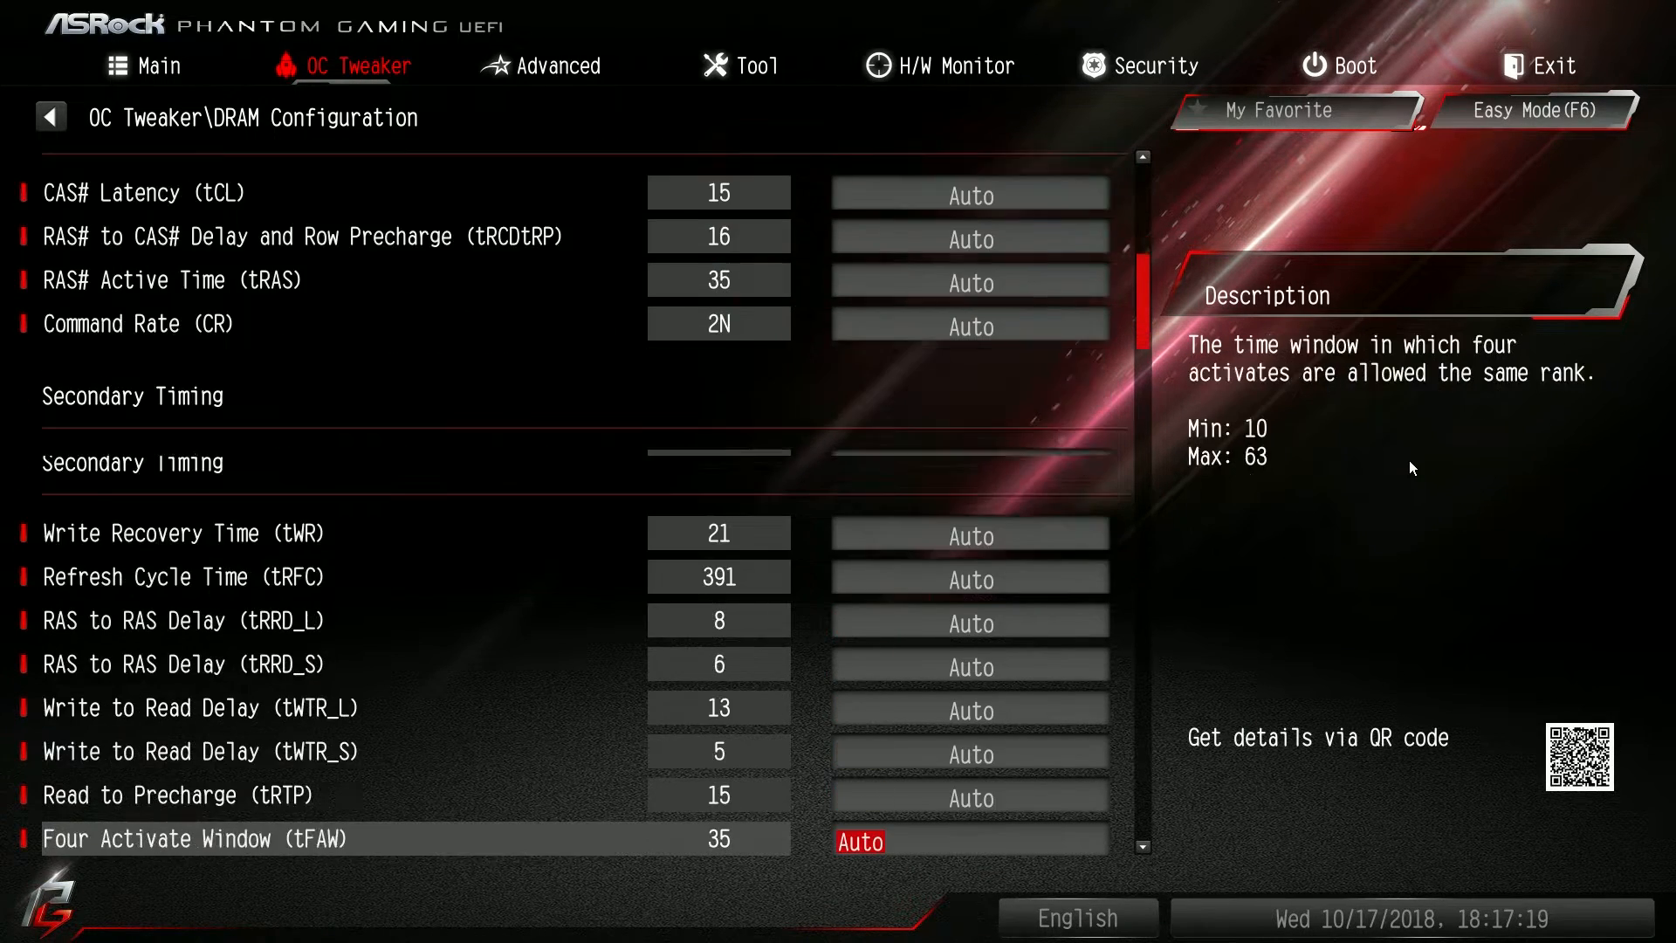
Step: Examine the third, turn around and round trip timings down to IOL Offset (CH B), and leave the DRAM Configuration
{"action": "key", "text": "Down"}
{"action": "key", "text": "Down"}
{"action": "key", "text": "Down"}
{"action": "key", "text": "Down"}
{"action": "key", "text": "Down"}
{"action": "key", "text": "Down"}
{"action": "key", "text": "Down"}
{"action": "key", "text": "Down"}
{"action": "key", "text": "Down"}
{"action": "key", "text": "Down"}
{"action": "key", "text": "Down"}
{"action": "key", "text": "Down"}
{"action": "key", "text": "Down"}
{"action": "key", "text": "Down"}
{"action": "key", "text": "Down"}
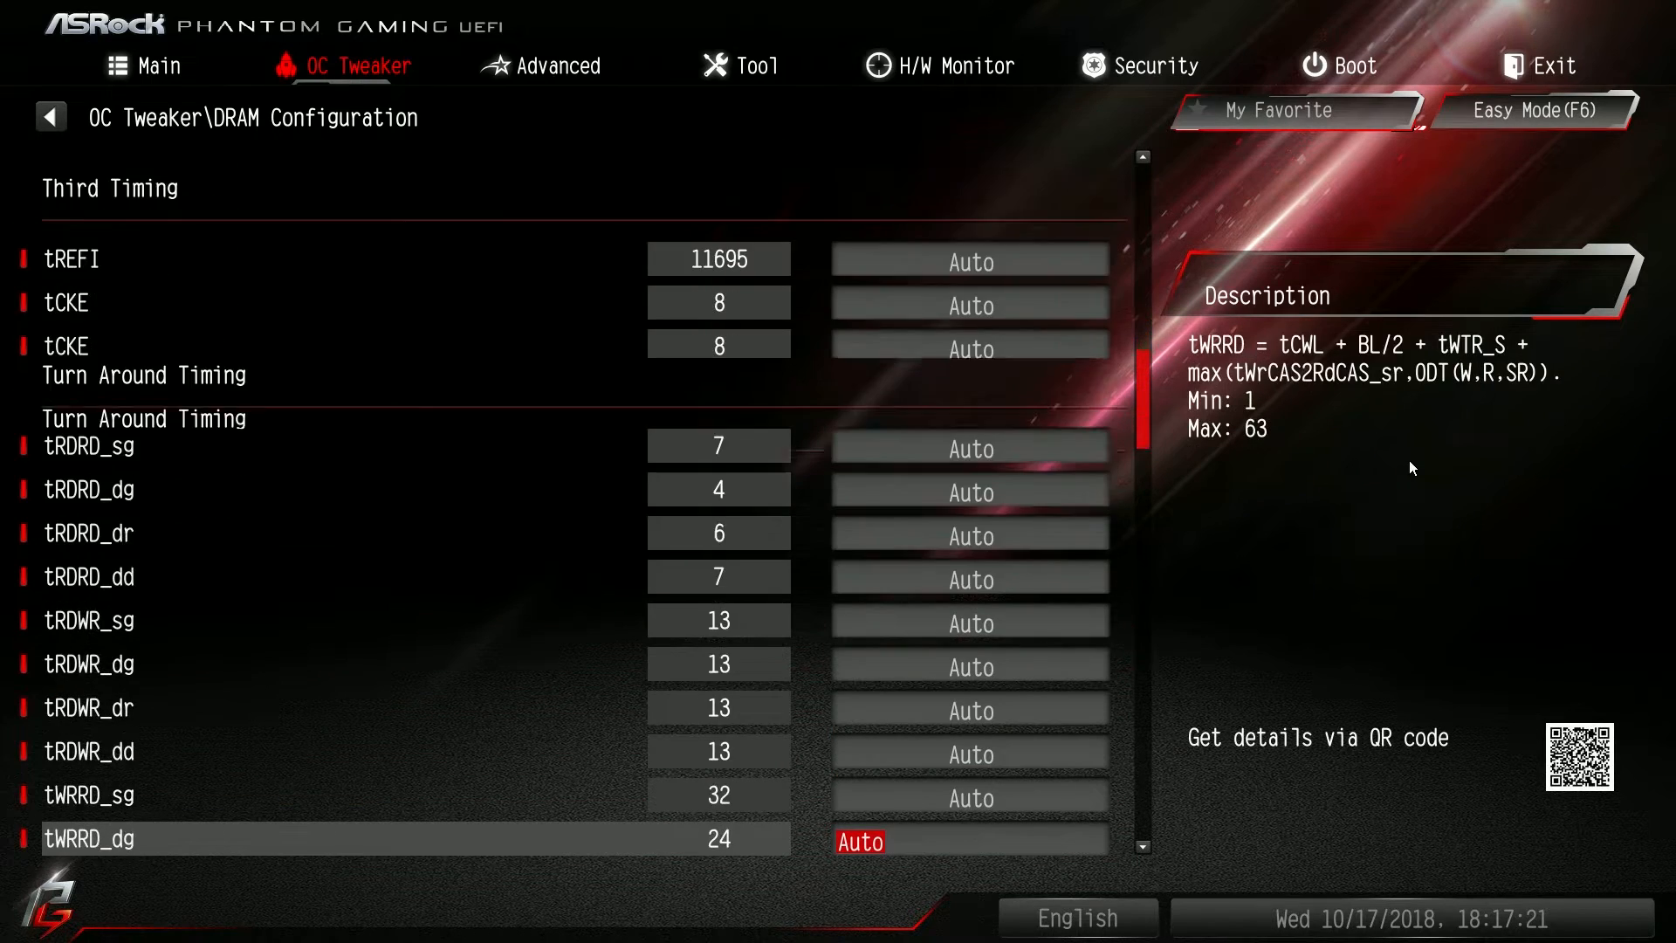
{"action": "key", "text": "Down"}
{"action": "key", "text": "Down"}
{"action": "key", "text": "Down"}
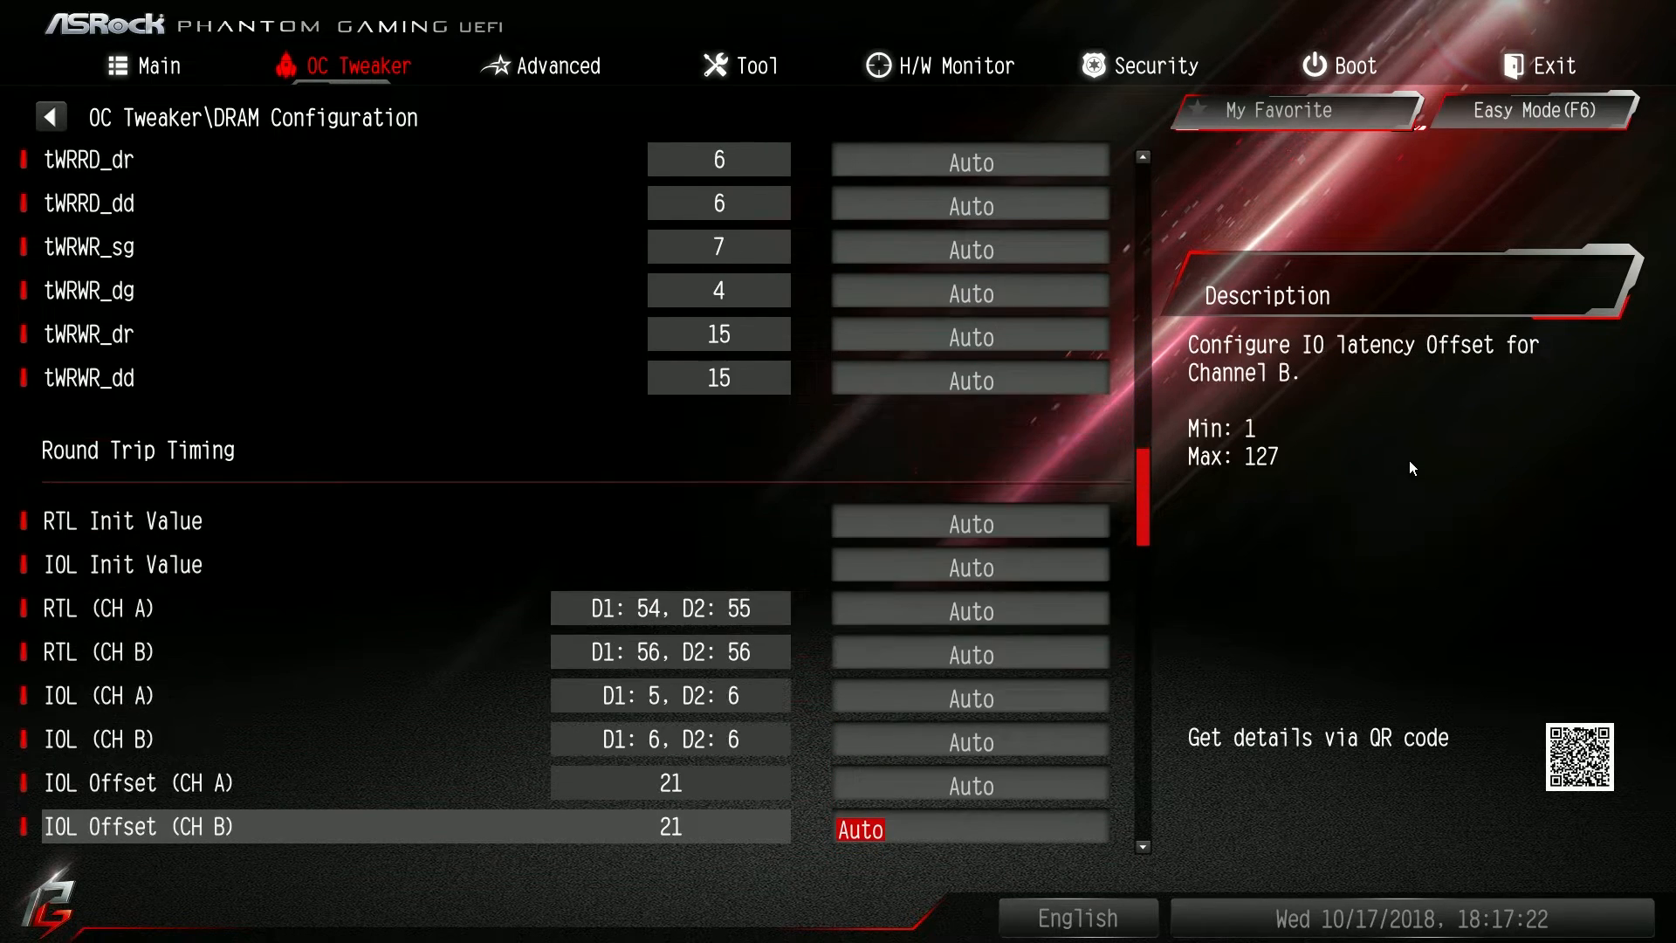
{"action": "left_click_drag", "start_coordinate": [1146, 504], "coordinate": [1144, 166]}
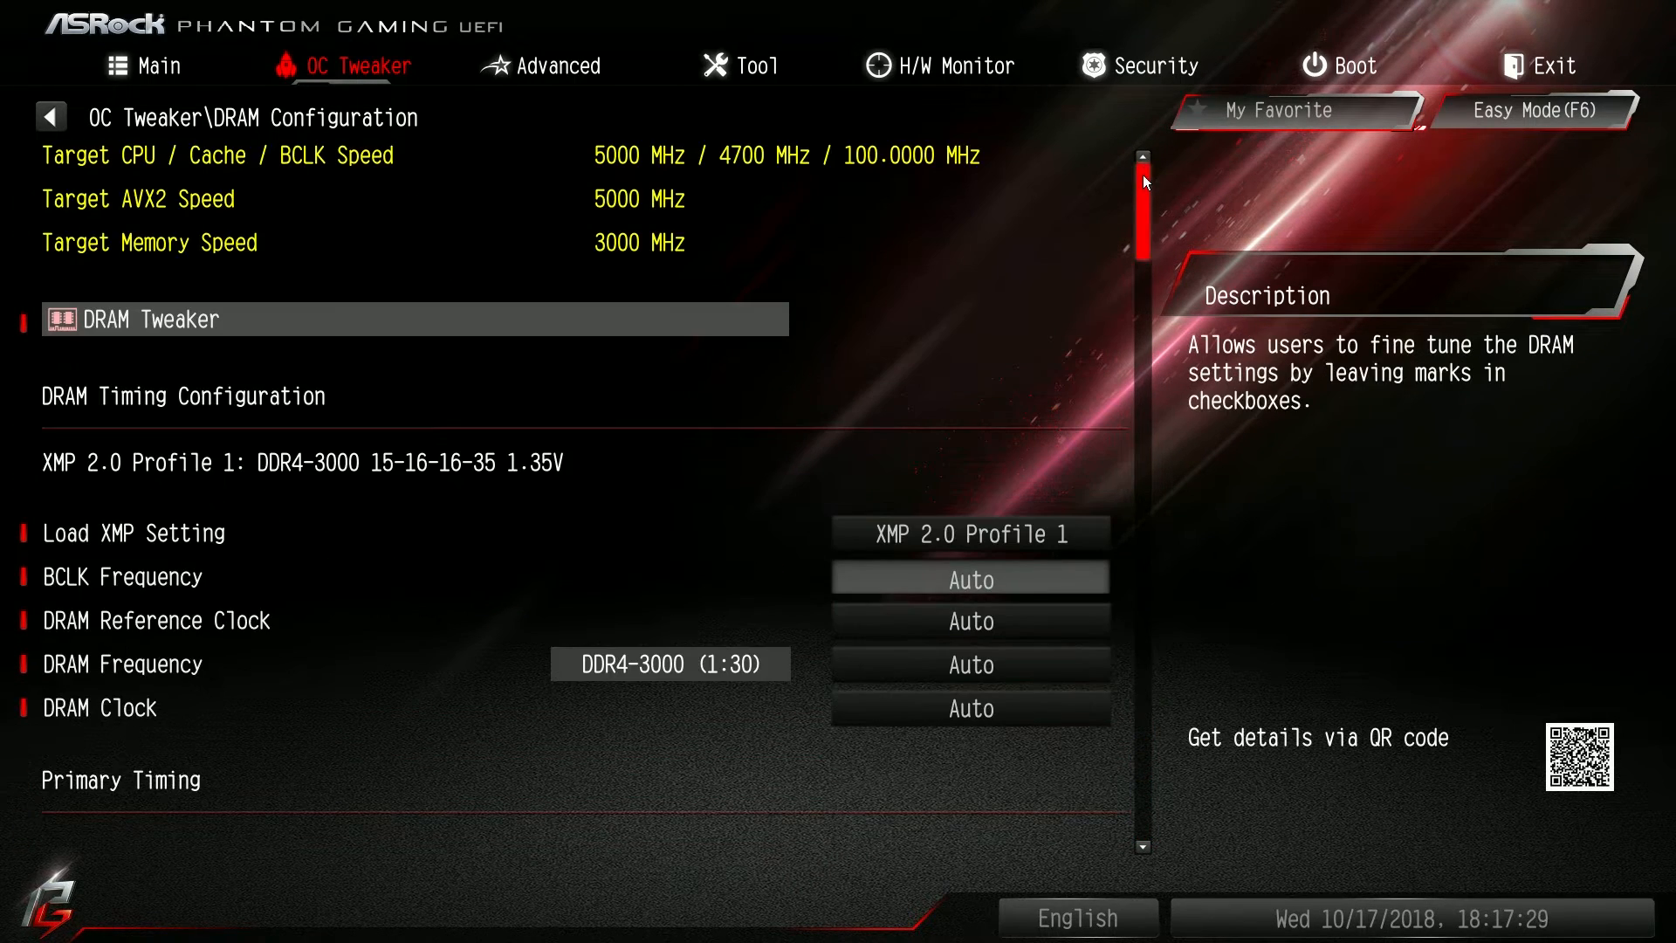
{"action": "key", "text": "Escape"}
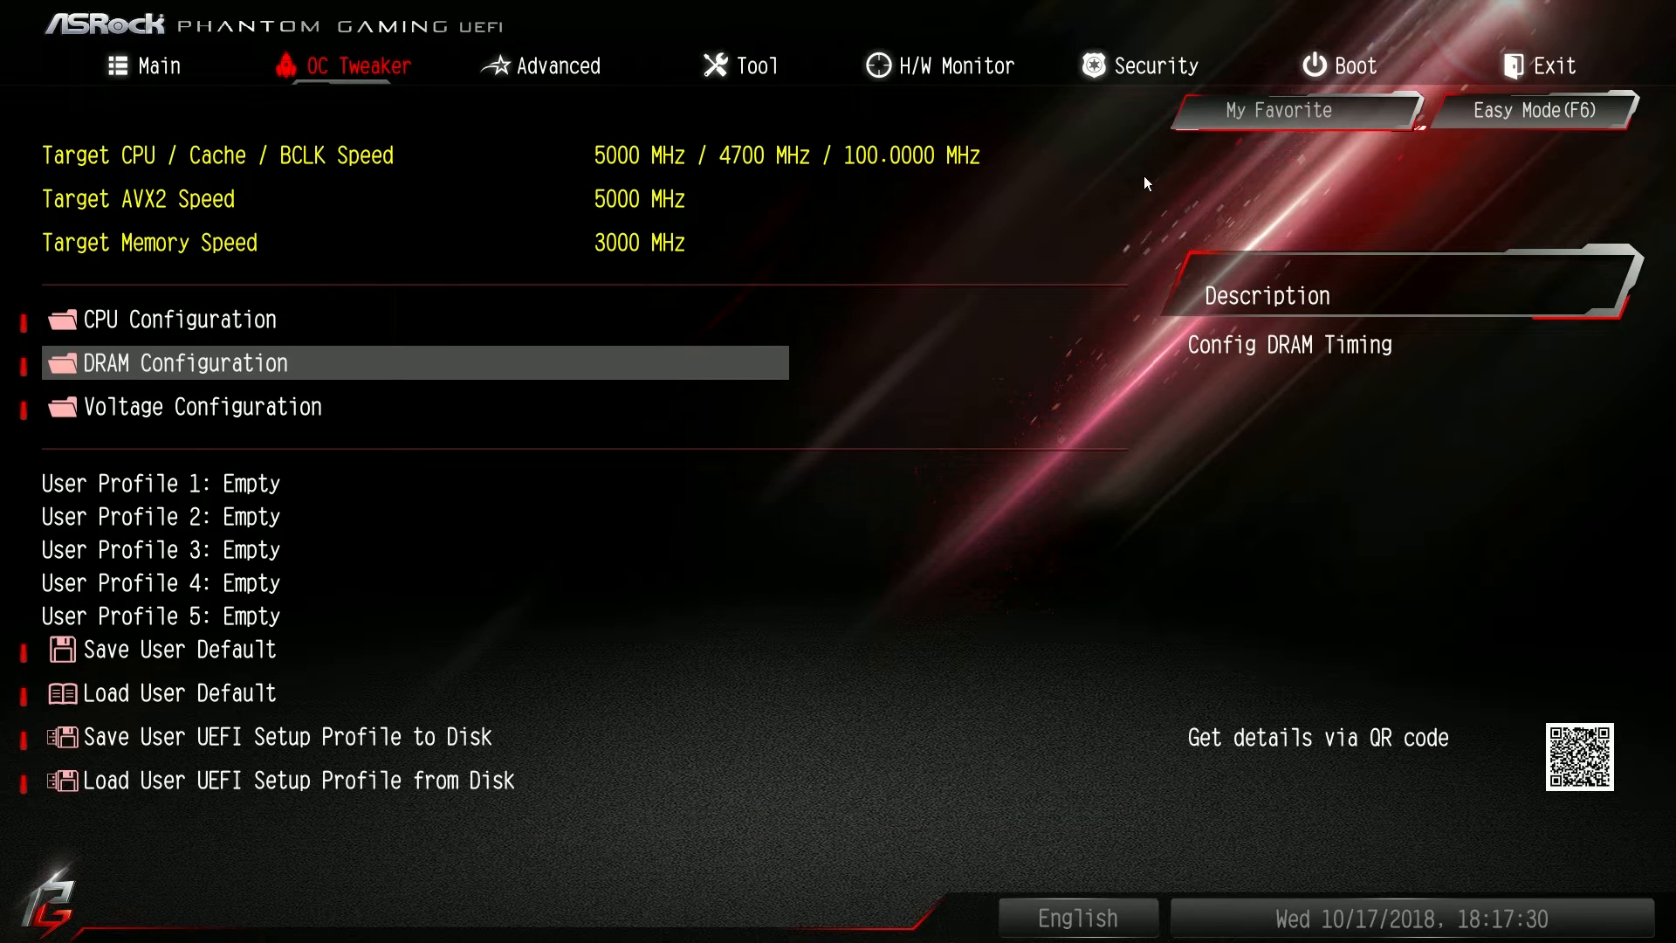
Step: Open the Voltage Configuration, view the available CPU Core/Cache Voltage modes and close the list without choosing one
{"action": "key", "text": "Down"}
{"action": "key", "text": "Return"}
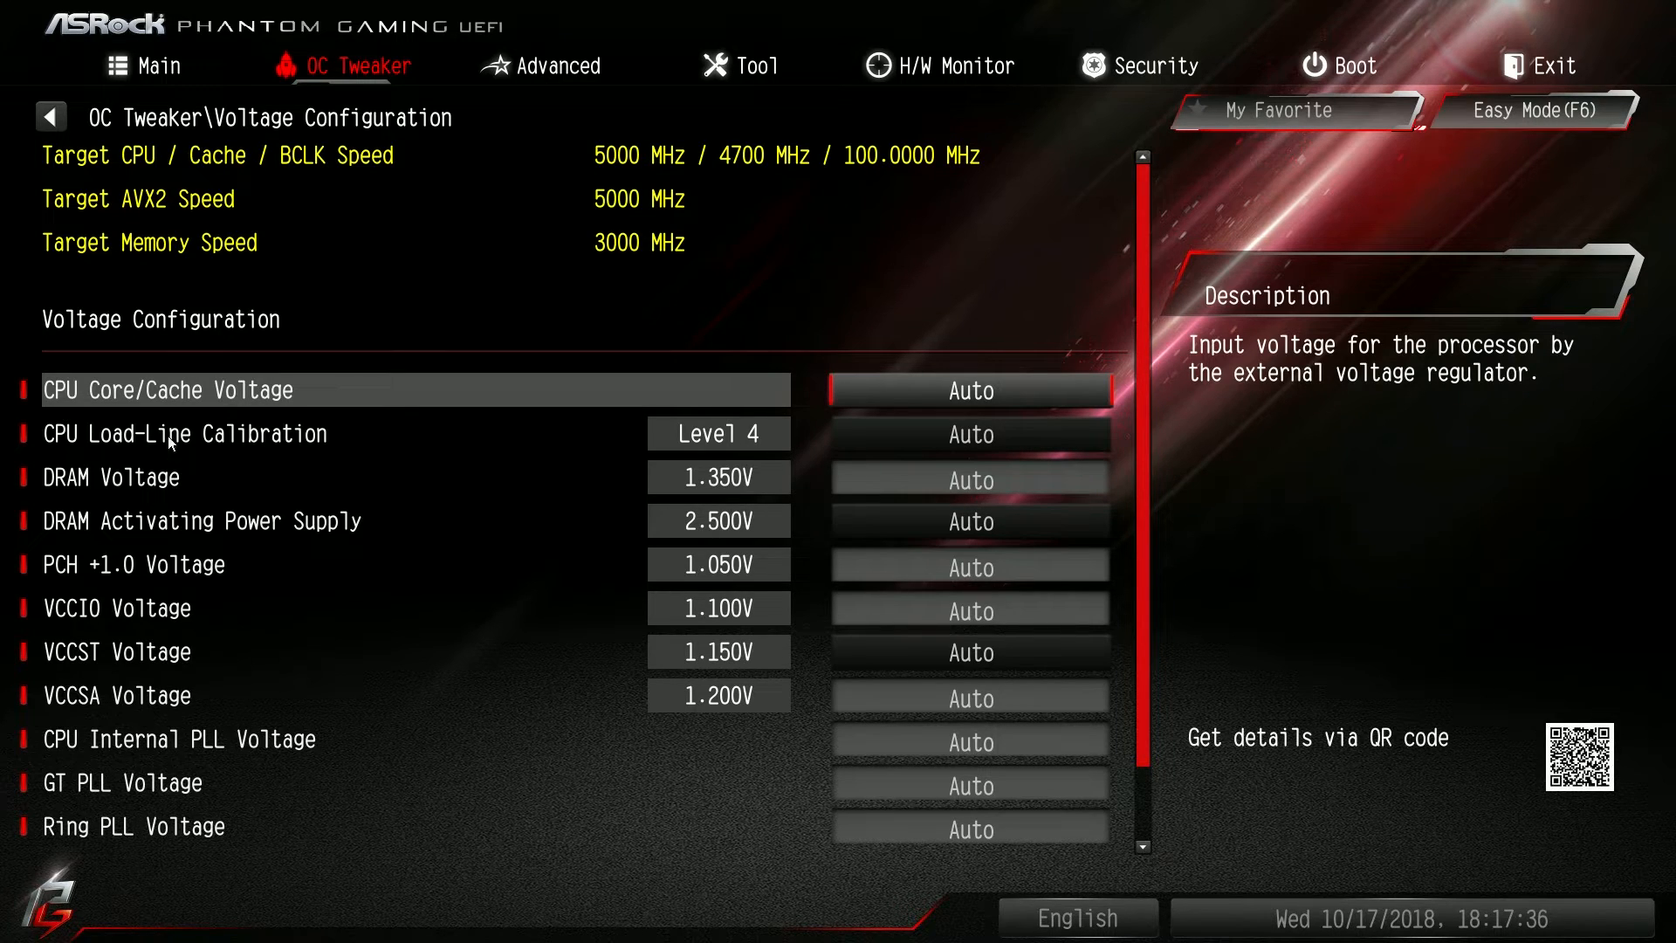
{"action": "left_click", "coordinate": [996, 396]}
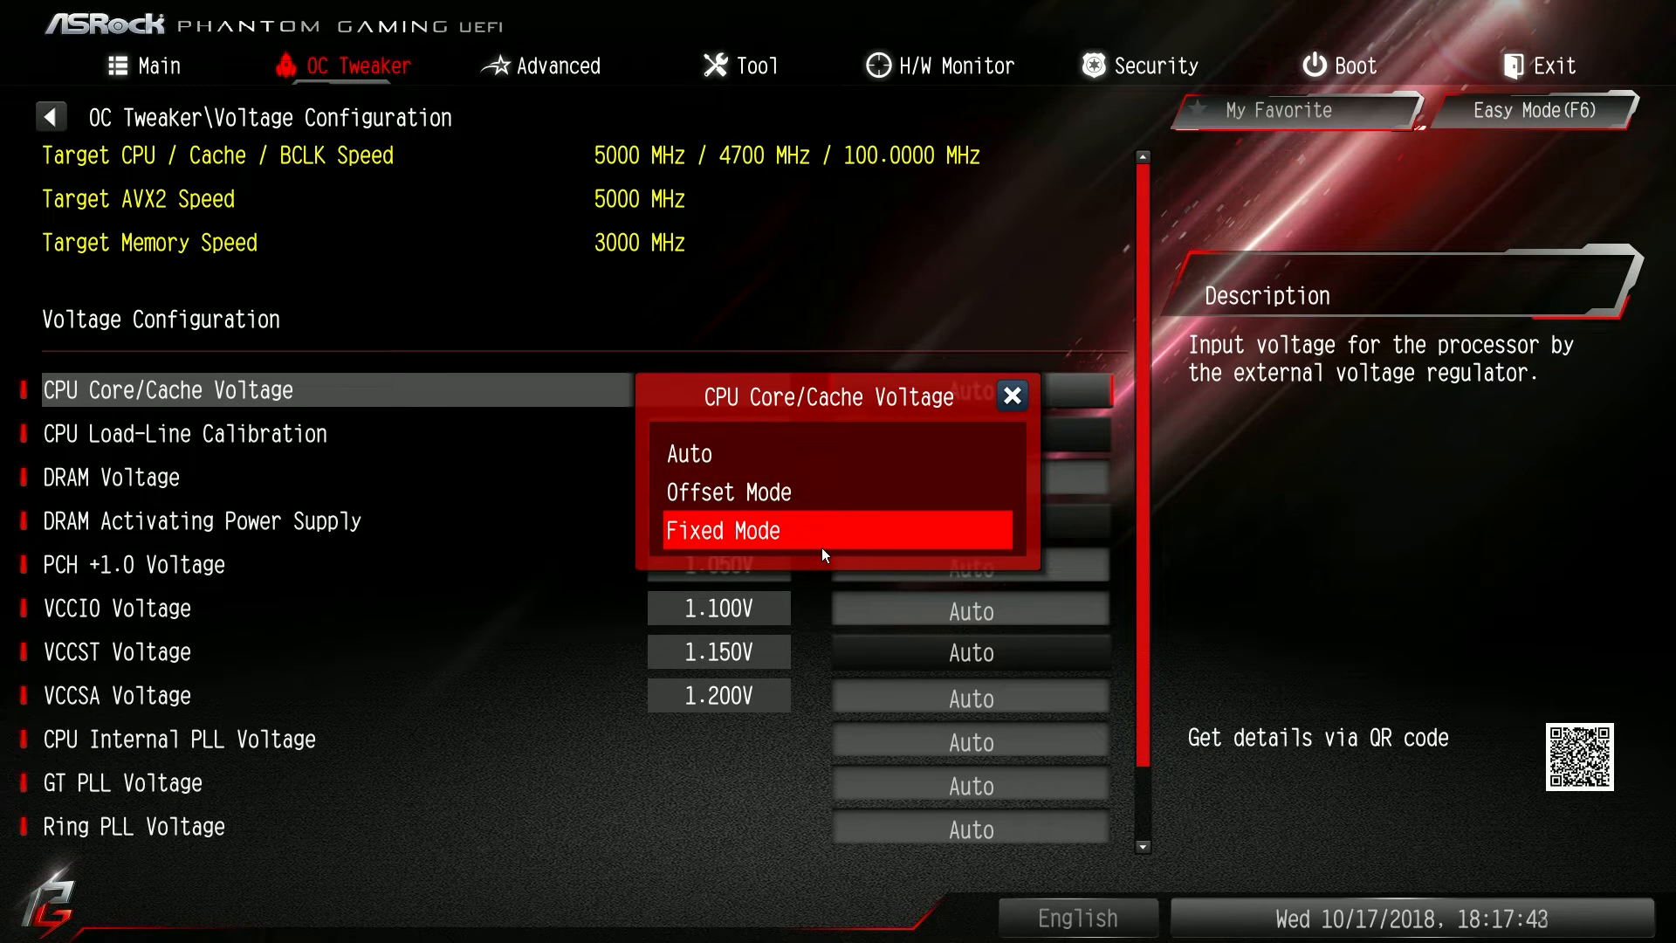
{"action": "left_click", "coordinate": [1010, 397]}
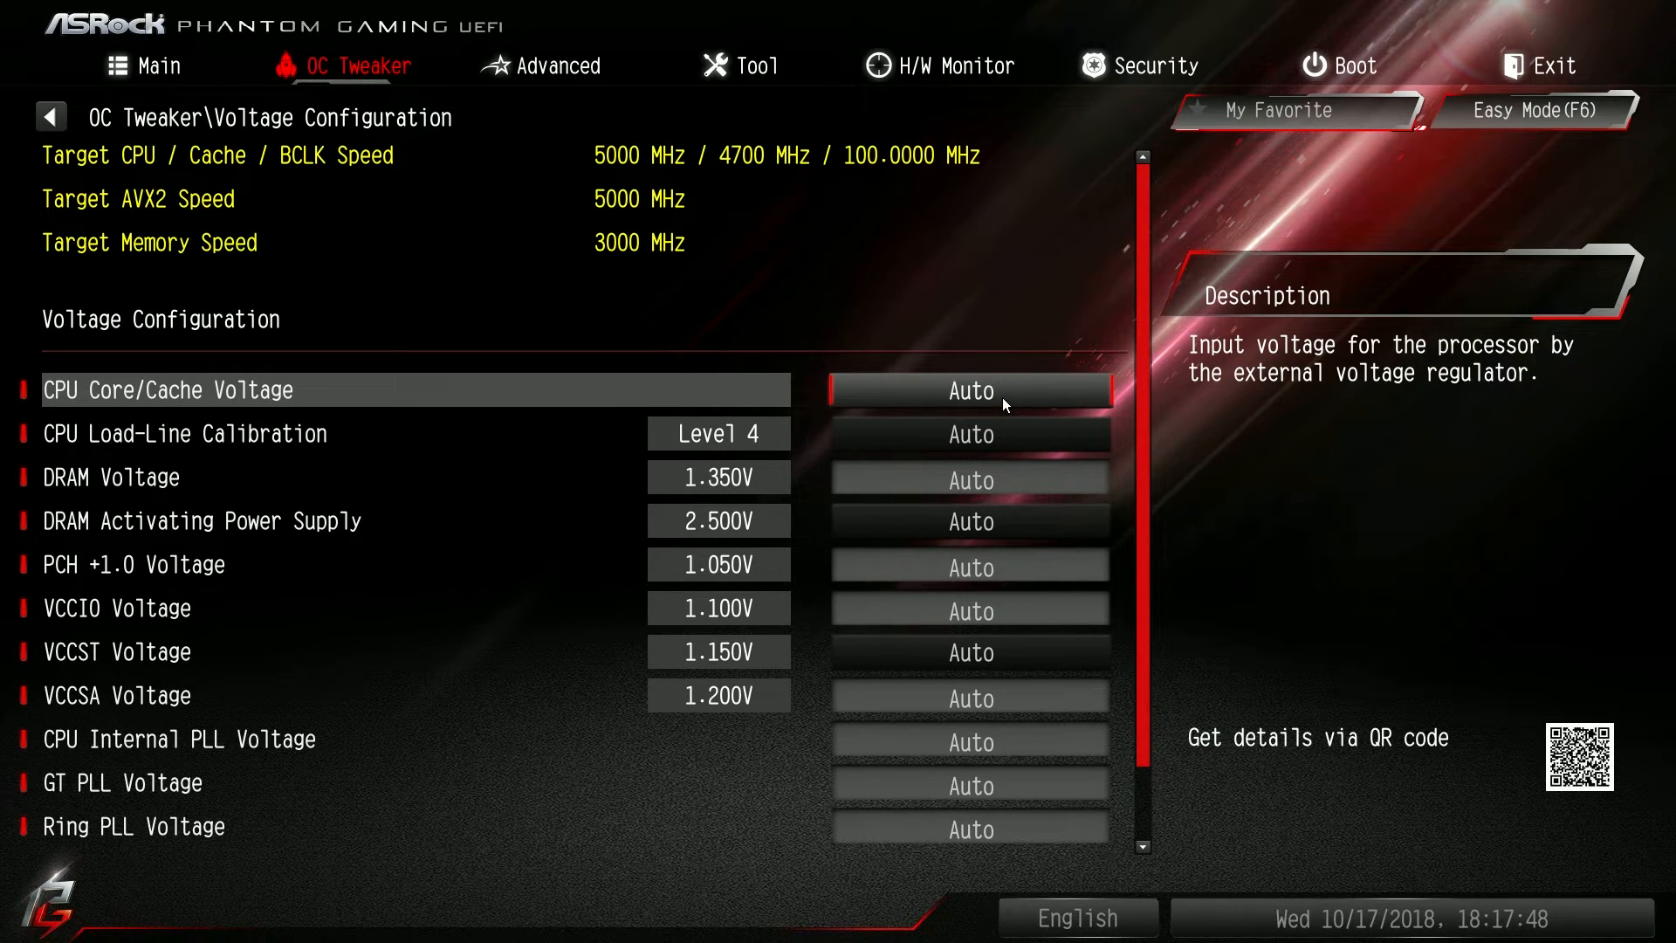
Step: Examine the Voltage Configuration options from DRAM Voltage down to Memory Controller PLL Voltage
{"action": "key", "text": "Down"}
{"action": "key", "text": "Down"}
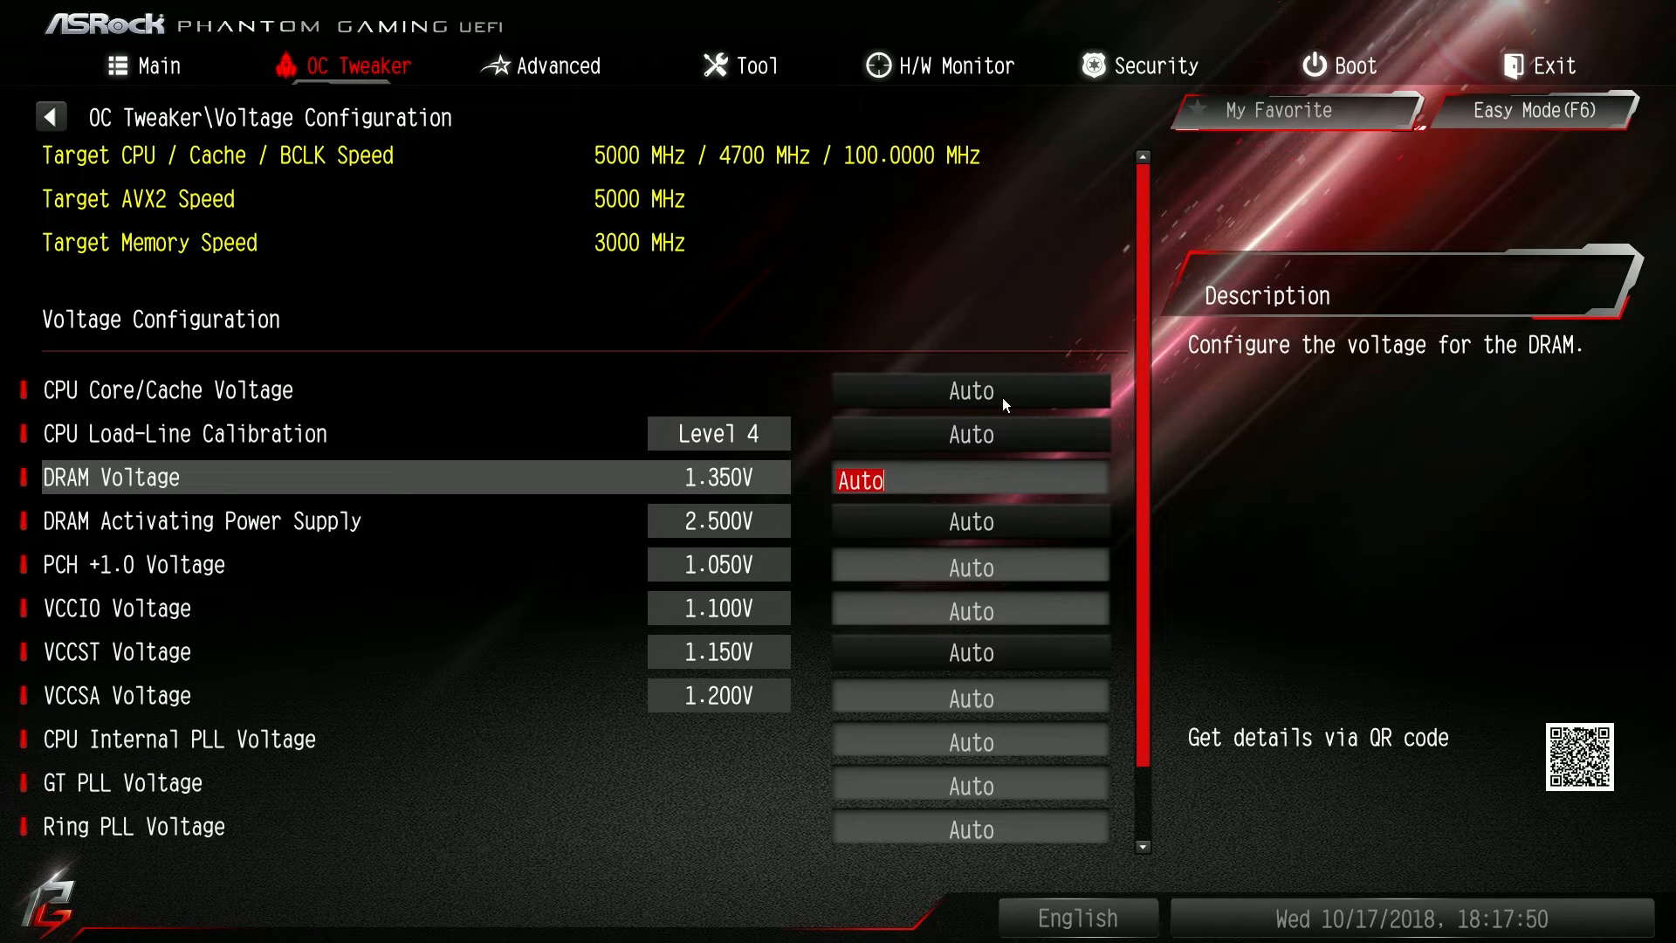
{"action": "key", "text": "Down"}
{"action": "key", "text": "Down"}
{"action": "key", "text": "Down"}
{"action": "key", "text": "Down"}
{"action": "key", "text": "Down"}
{"action": "key", "text": "Down"}
{"action": "key", "text": "Down"}
{"action": "key", "text": "Down"}
{"action": "key", "text": "Down"}
{"action": "key", "text": "Down"}
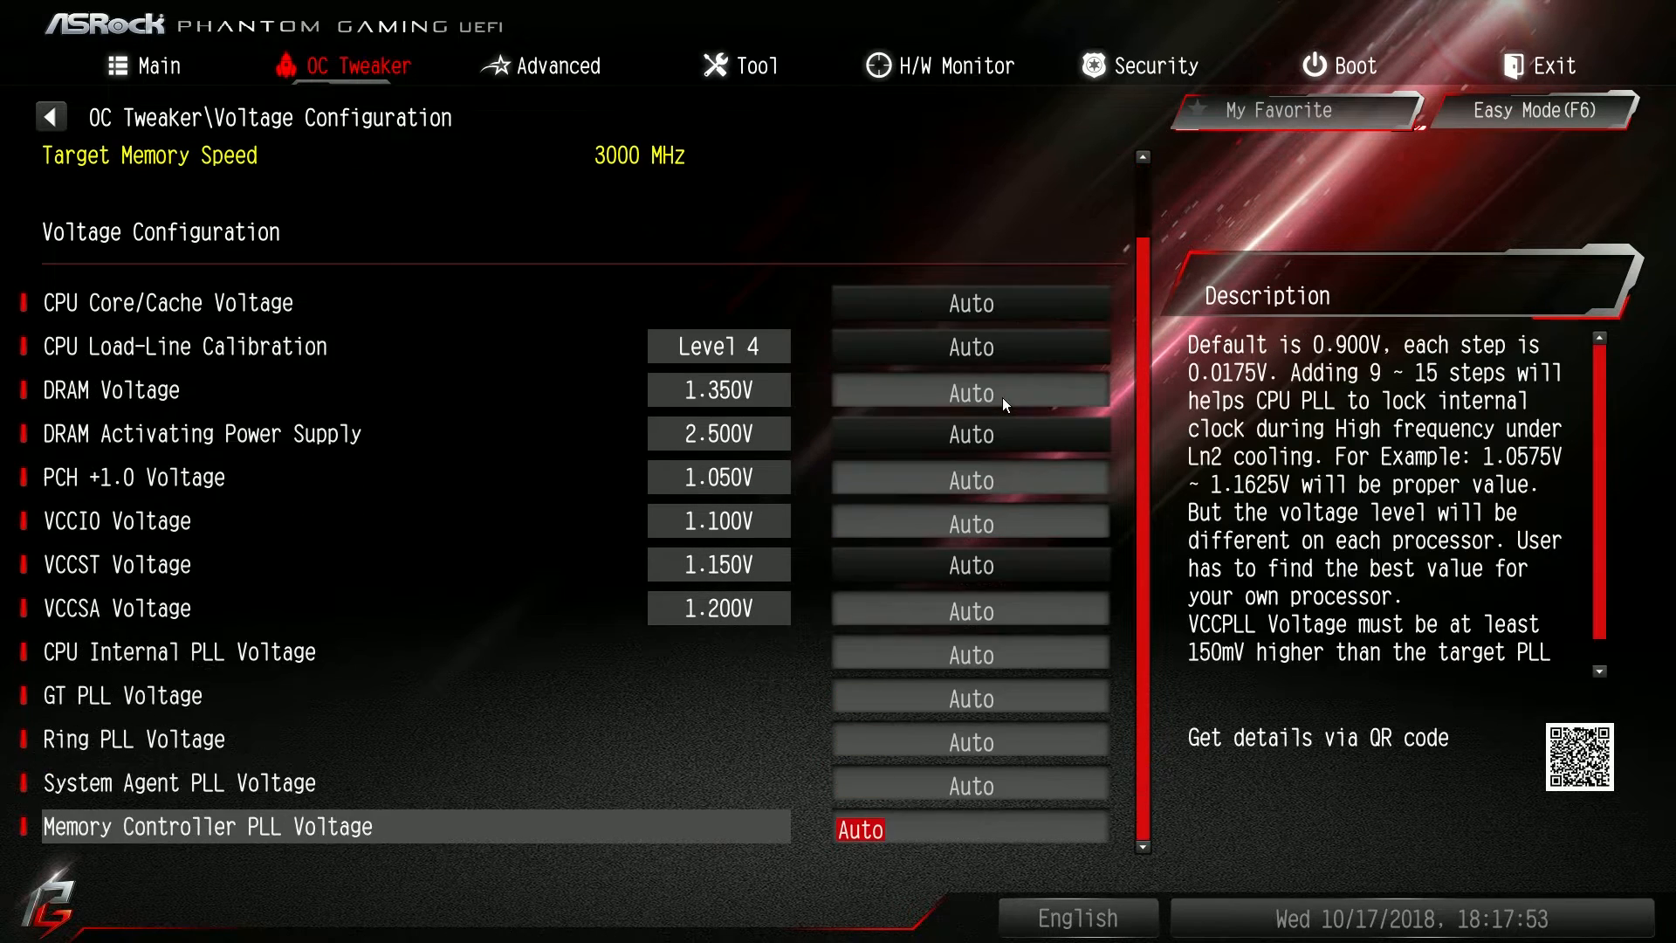
Step: Review the voltage options back up through VCCIO Voltage and view the CPU Load-Line Calibration description and graph
{"action": "key", "text": "Up"}
{"action": "key", "text": "Up"}
{"action": "key", "text": "Up"}
{"action": "key", "text": "Up"}
{"action": "key", "text": "Up"}
{"action": "key", "text": "Up"}
{"action": "key", "text": "Up"}
{"action": "key", "text": "Up"}
{"action": "key", "text": "Up"}
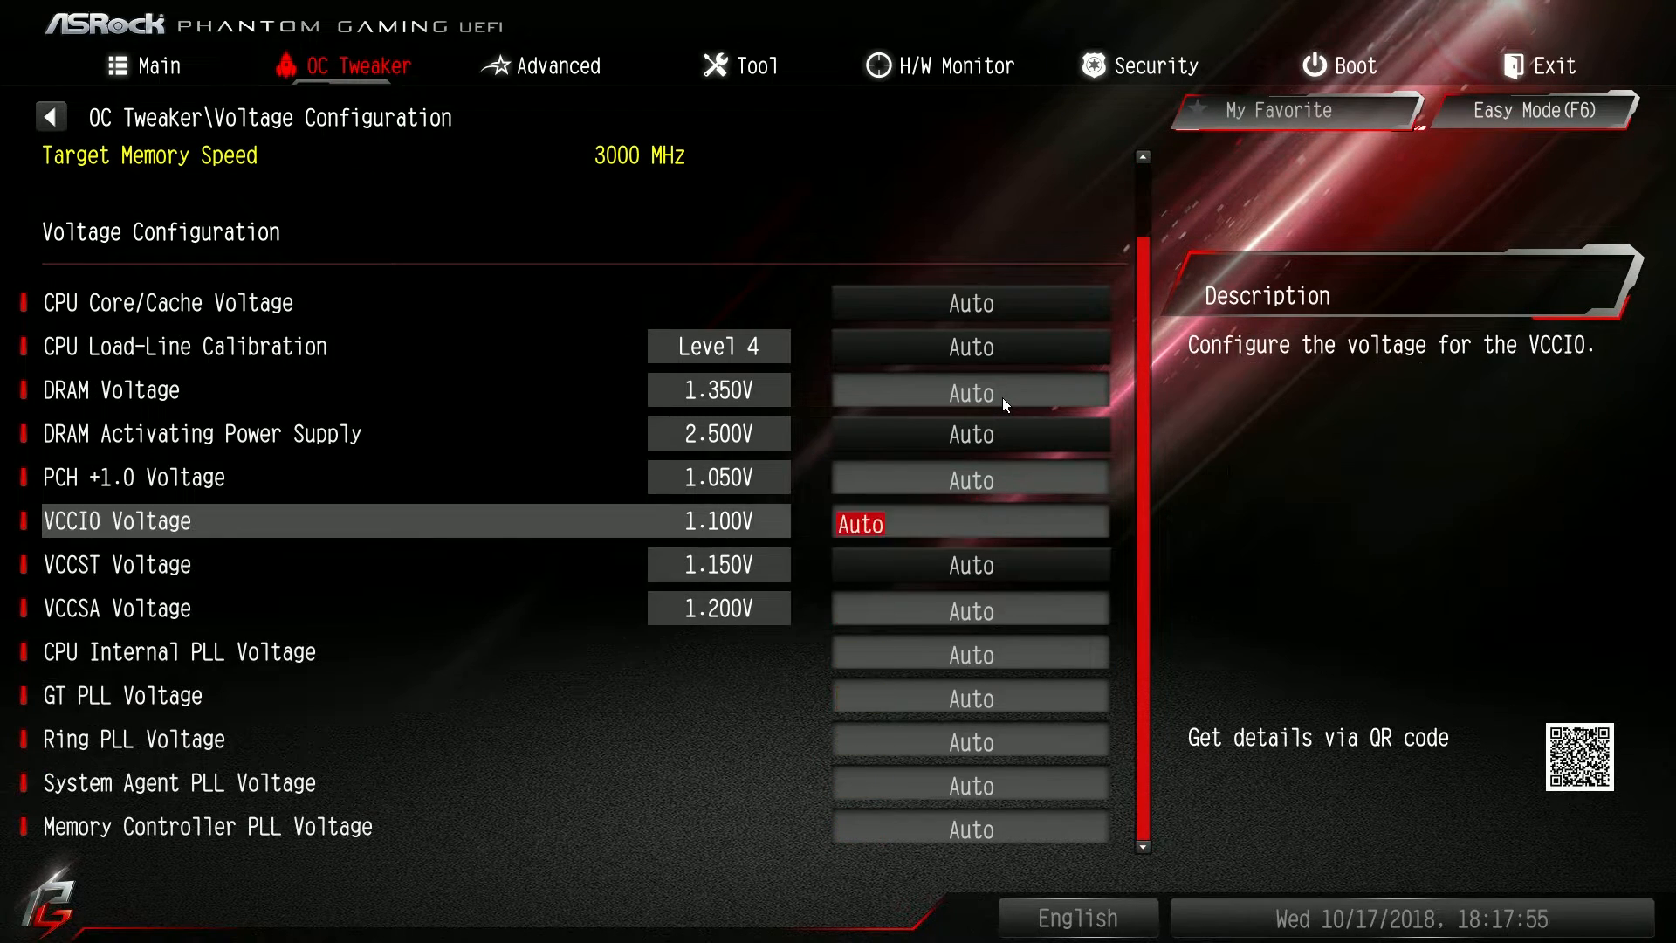
{"action": "key", "text": "Up"}
{"action": "key", "text": "Up"}
{"action": "key", "text": "Up"}
{"action": "key", "text": "Down"}
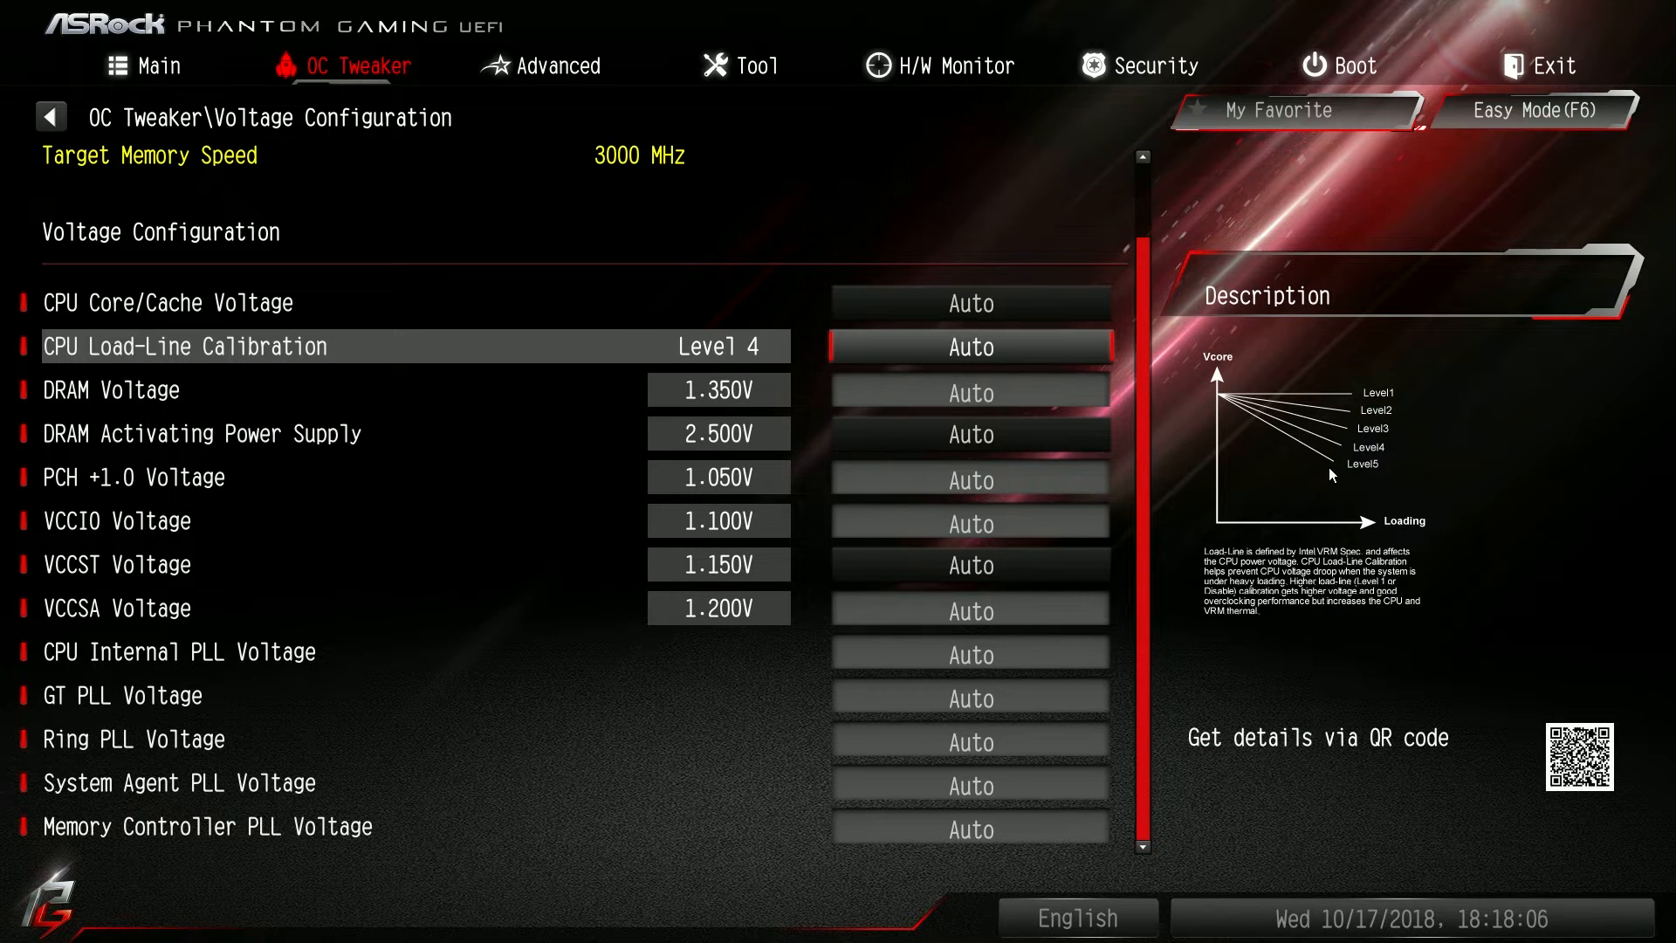
Step: Look through the CPU Load-Line Calibration levels and keep the option on Auto
{"action": "key", "text": "Return"}
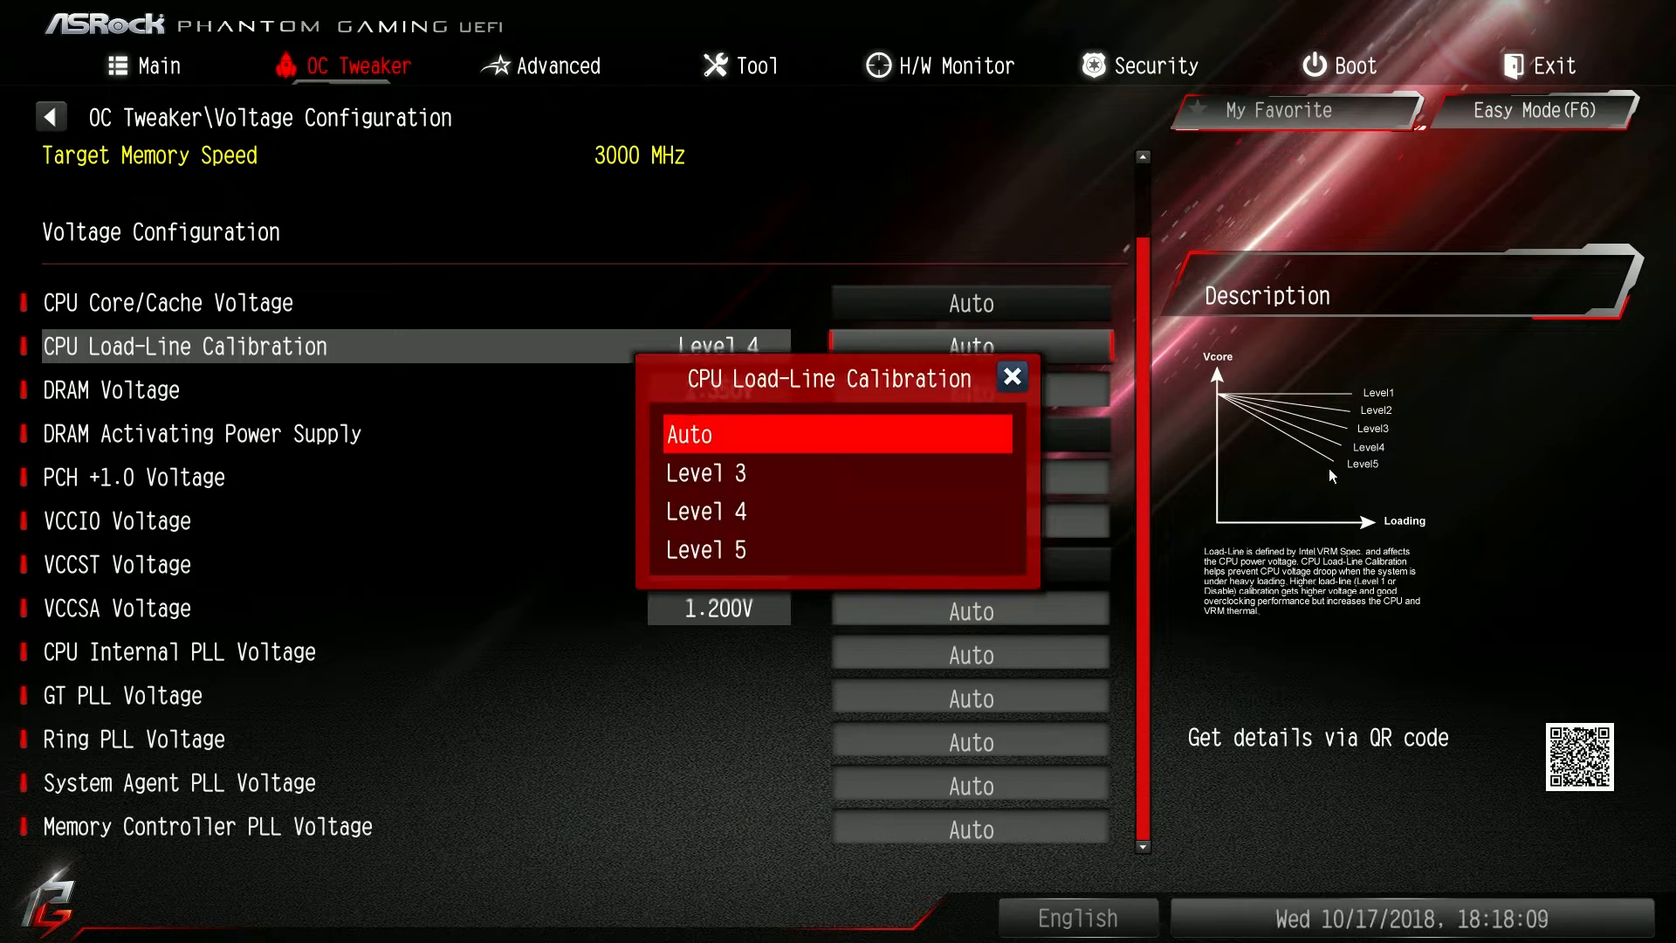
{"action": "key", "text": "Down"}
{"action": "key", "text": "Down"}
{"action": "key", "text": "Down"}
{"action": "key", "text": "Up"}
{"action": "key", "text": "Up"}
{"action": "key", "text": "Up"}
{"action": "key", "text": "Return"}
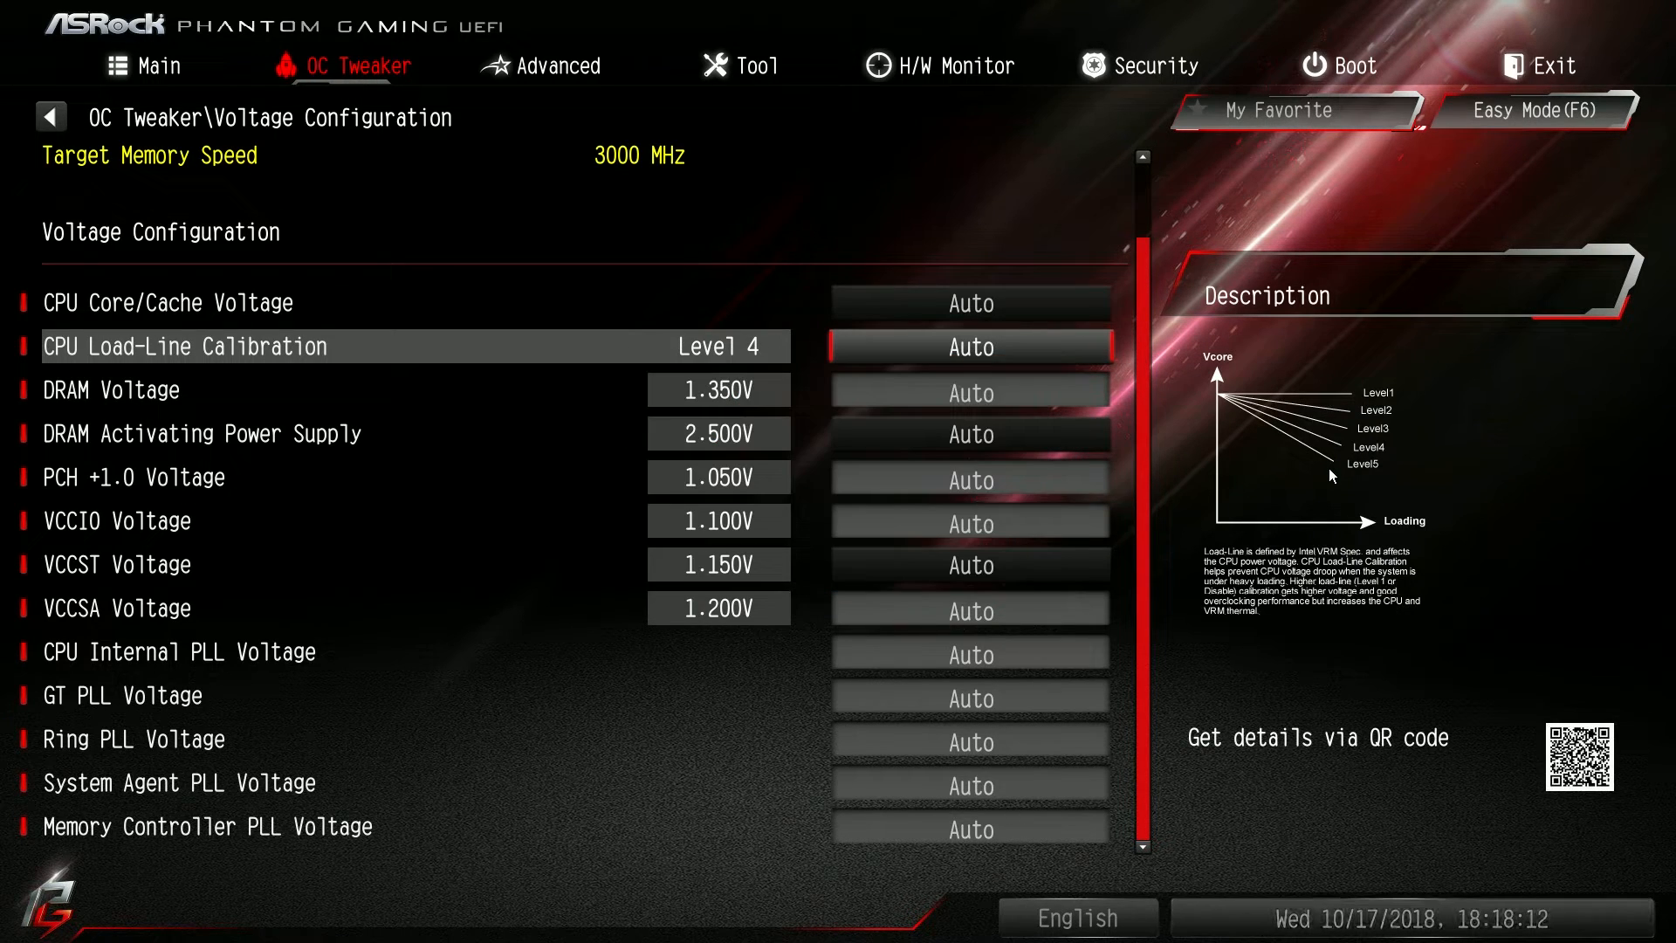
Step: Set CPU Core/Cache Voltage to Fixed Mode with a fixed voltage of 1.35 V, and view the CPU Load-Line Calibration option
{"action": "key", "text": "Up"}
{"action": "key", "text": "Return"}
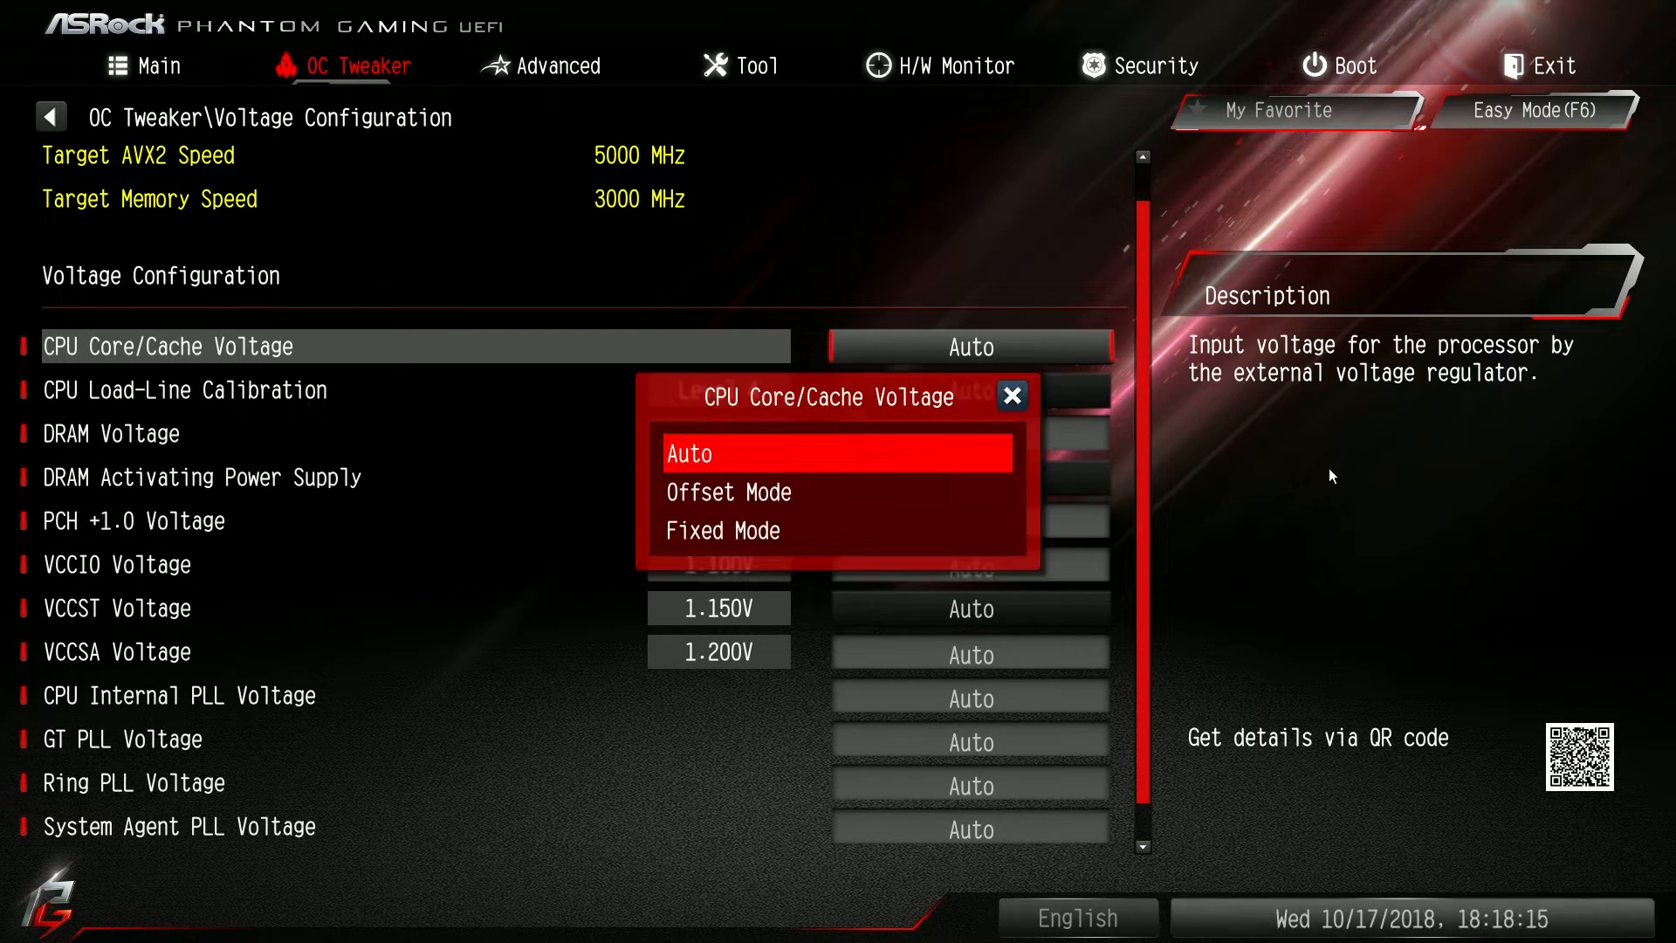
{"action": "key", "text": "Down"}
{"action": "key", "text": "Down"}
{"action": "key", "text": "Return"}
{"action": "key", "text": "Down"}
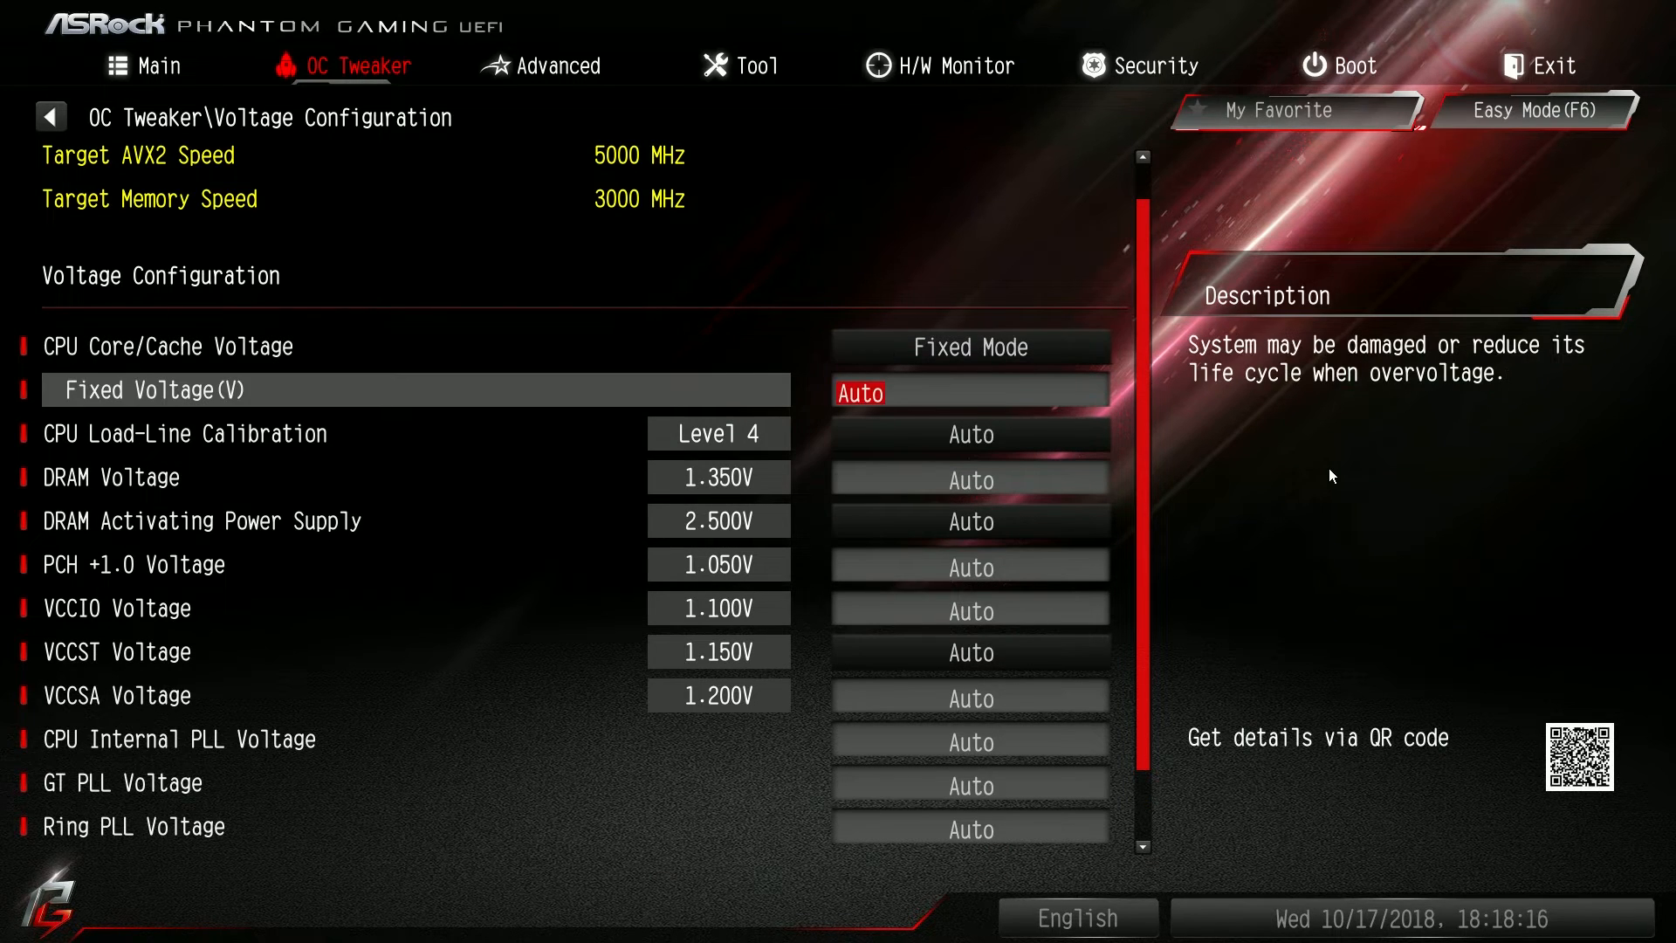
{"action": "type", "text": "1.35"}
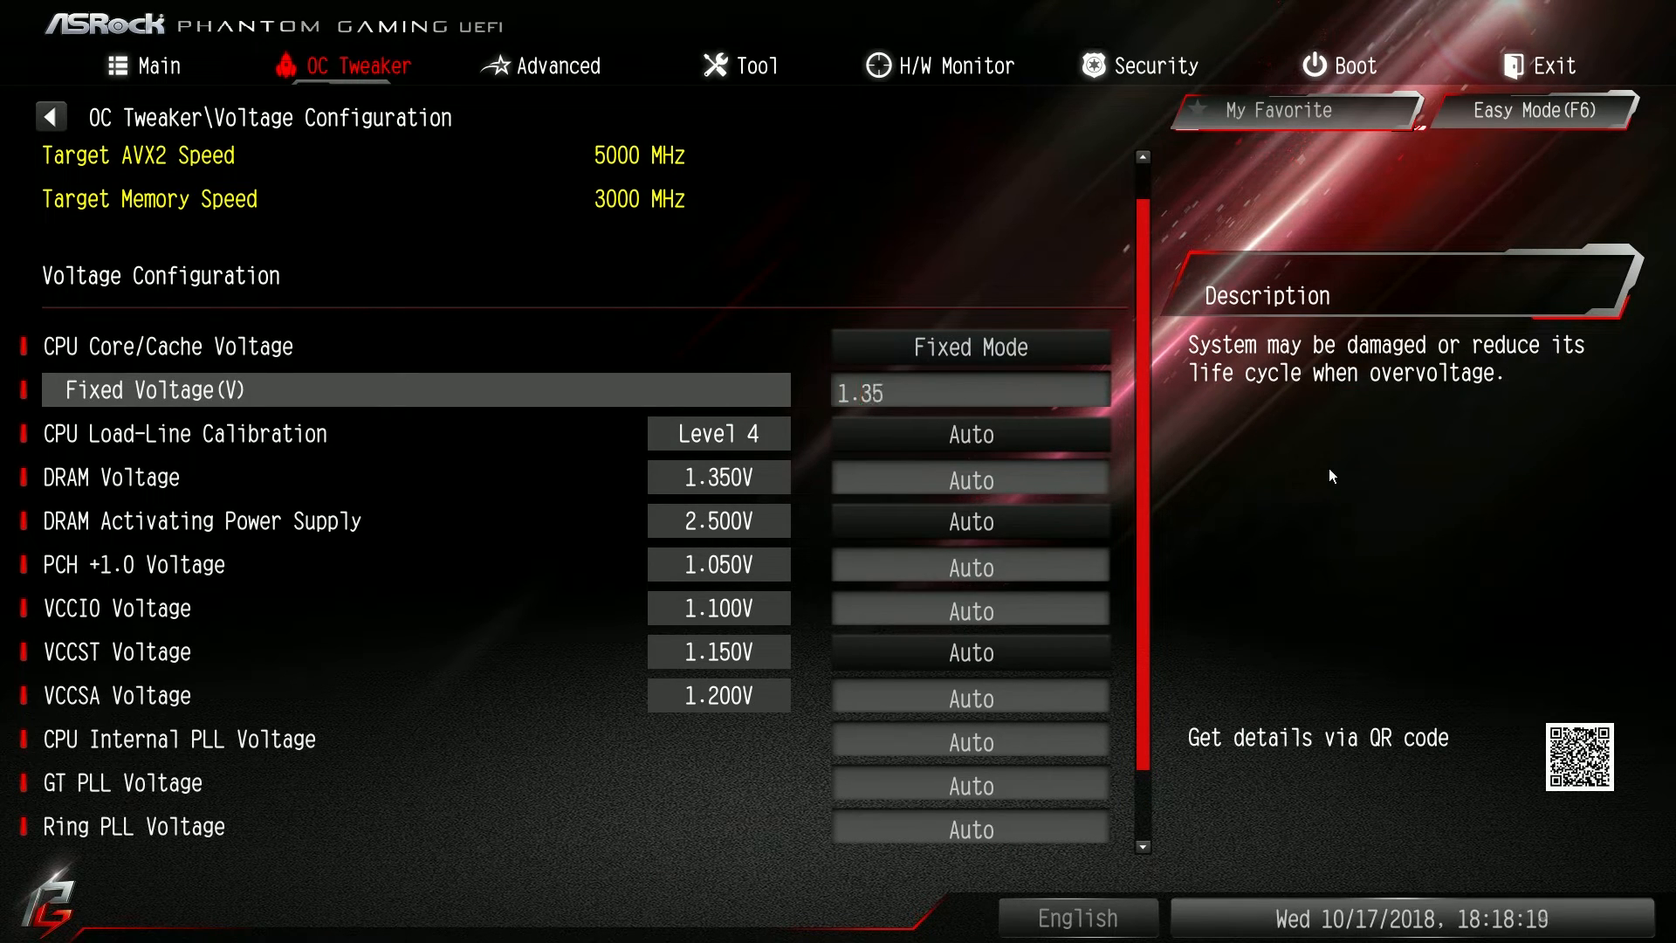
{"action": "key", "text": "Return"}
{"action": "key", "text": "Down"}
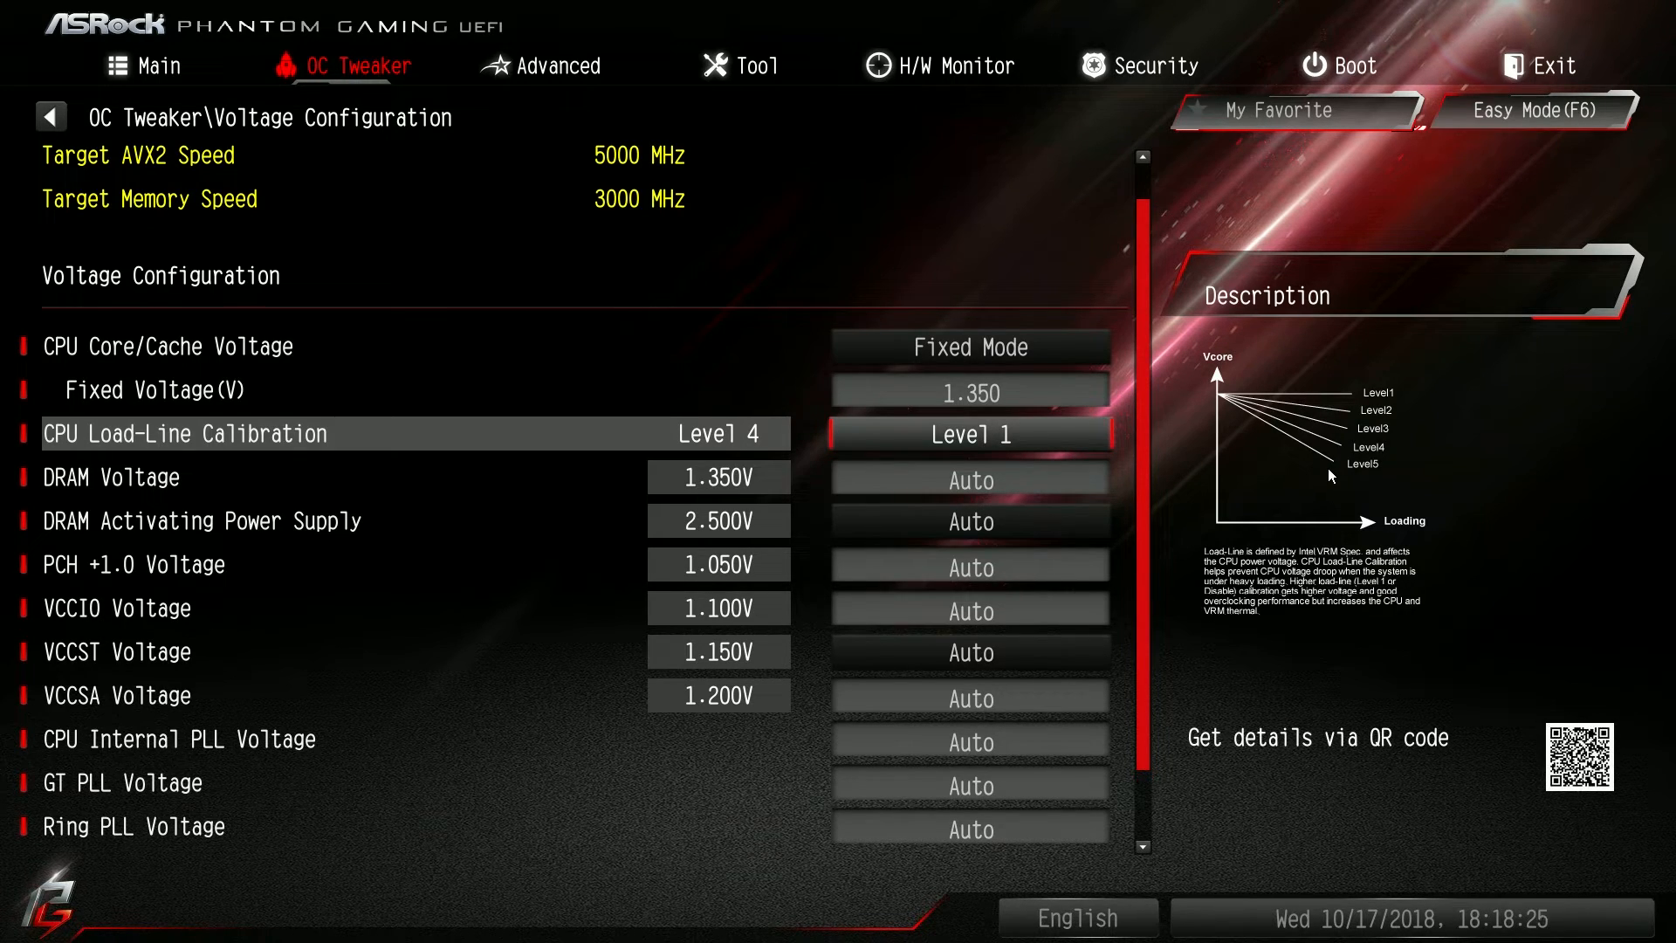
Step: Open the Advanced CPU Configuration and examine the Intel Hyper Threading, Active Processor Cores and CPU C States Support options
{"action": "left_click", "coordinate": [548, 85]}
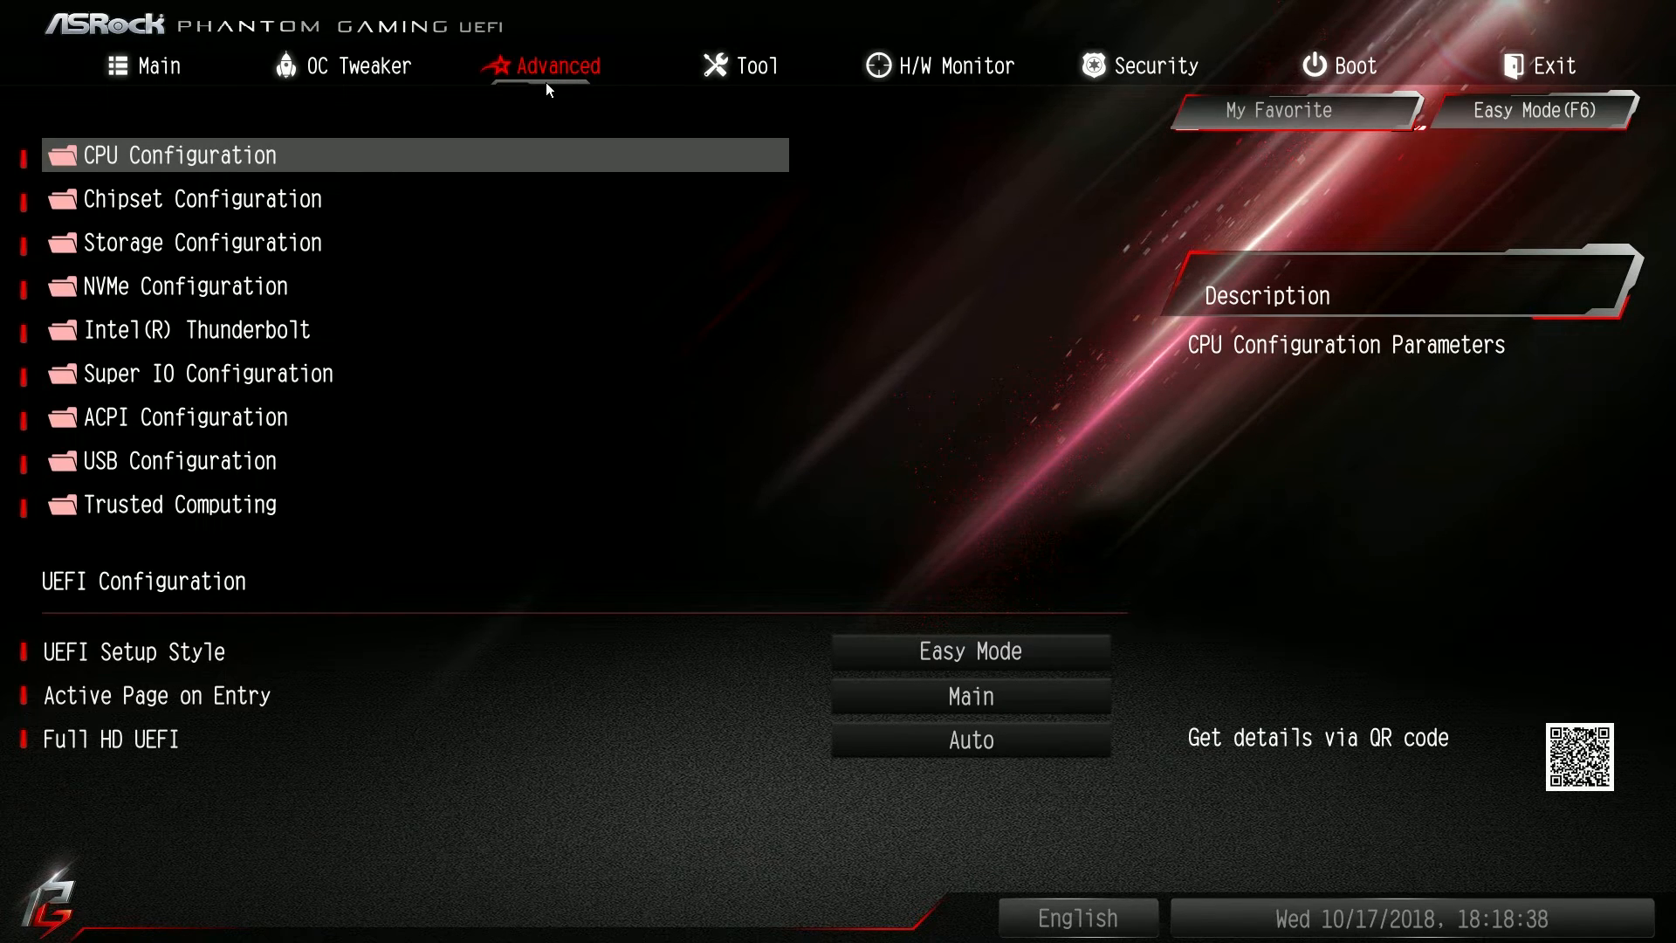
{"action": "key", "text": "Return"}
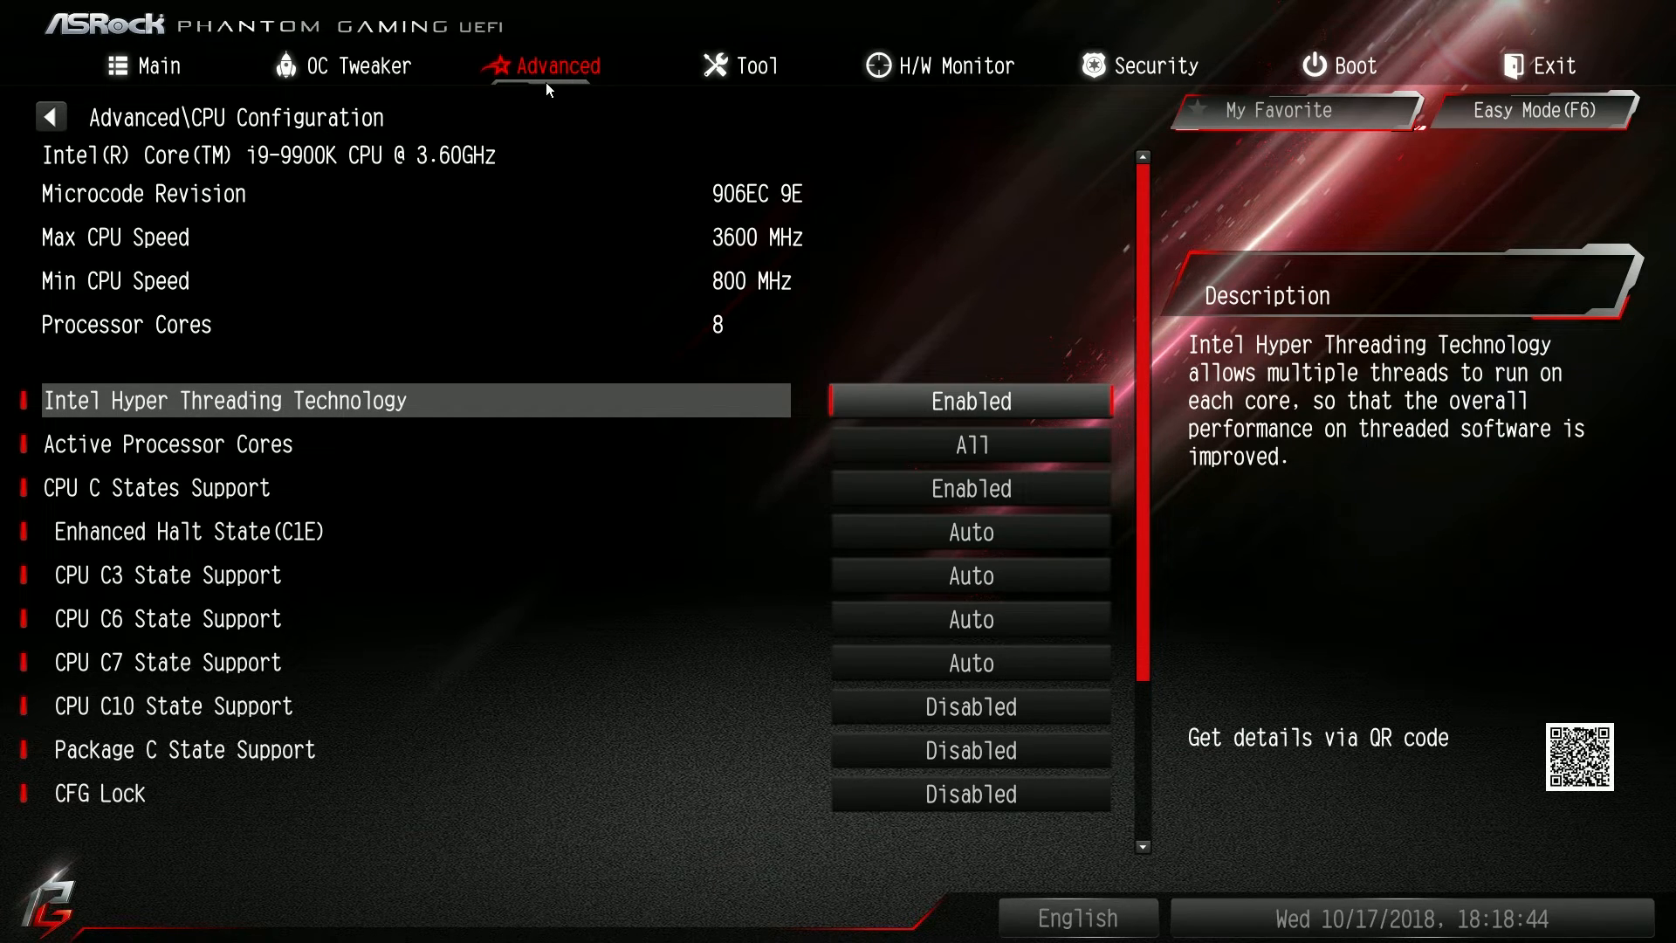
{"action": "key", "text": "Down"}
{"action": "key", "text": "Up"}
{"action": "key", "text": "Down"}
{"action": "key", "text": "Down"}
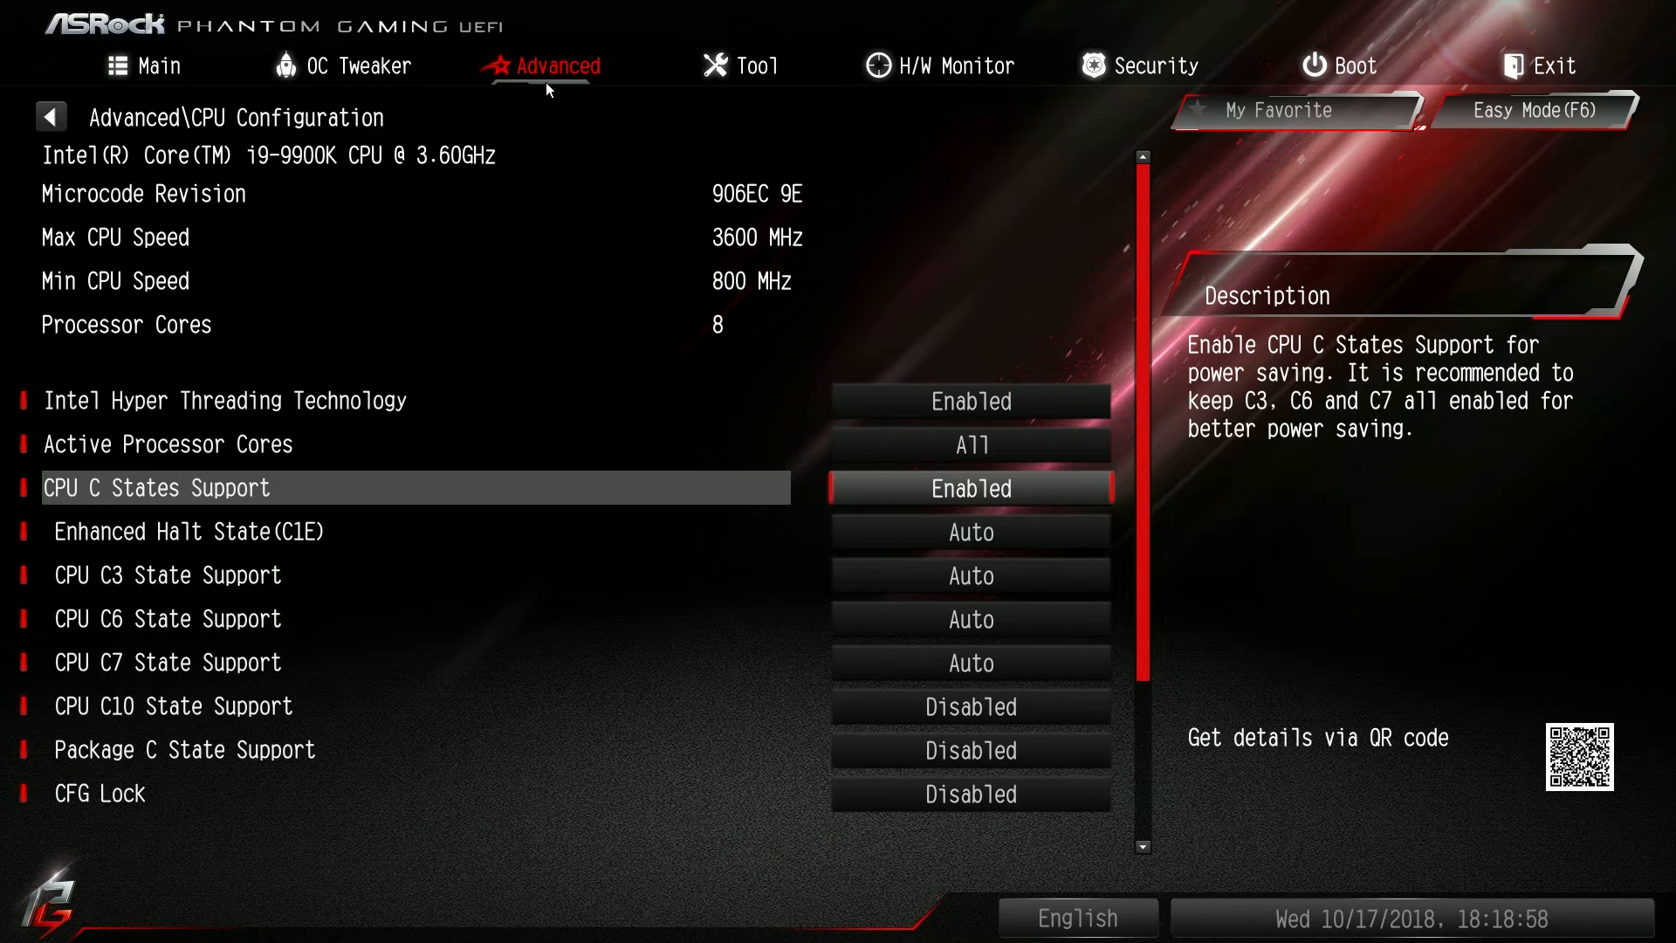
Step: Look through the remaining CPU Configuration options from the C-state settings down to Software Guard Extensions (SGX)
{"action": "key", "text": "Down"}
{"action": "key", "text": "Down"}
{"action": "key", "text": "Down"}
{"action": "key", "text": "Down"}
{"action": "key", "text": "Down"}
{"action": "key", "text": "Down"}
{"action": "key", "text": "Down"}
{"action": "key", "text": "Down"}
{"action": "key", "text": "Down"}
{"action": "key", "text": "Down"}
{"action": "key", "text": "Down"}
{"action": "key", "text": "Down"}
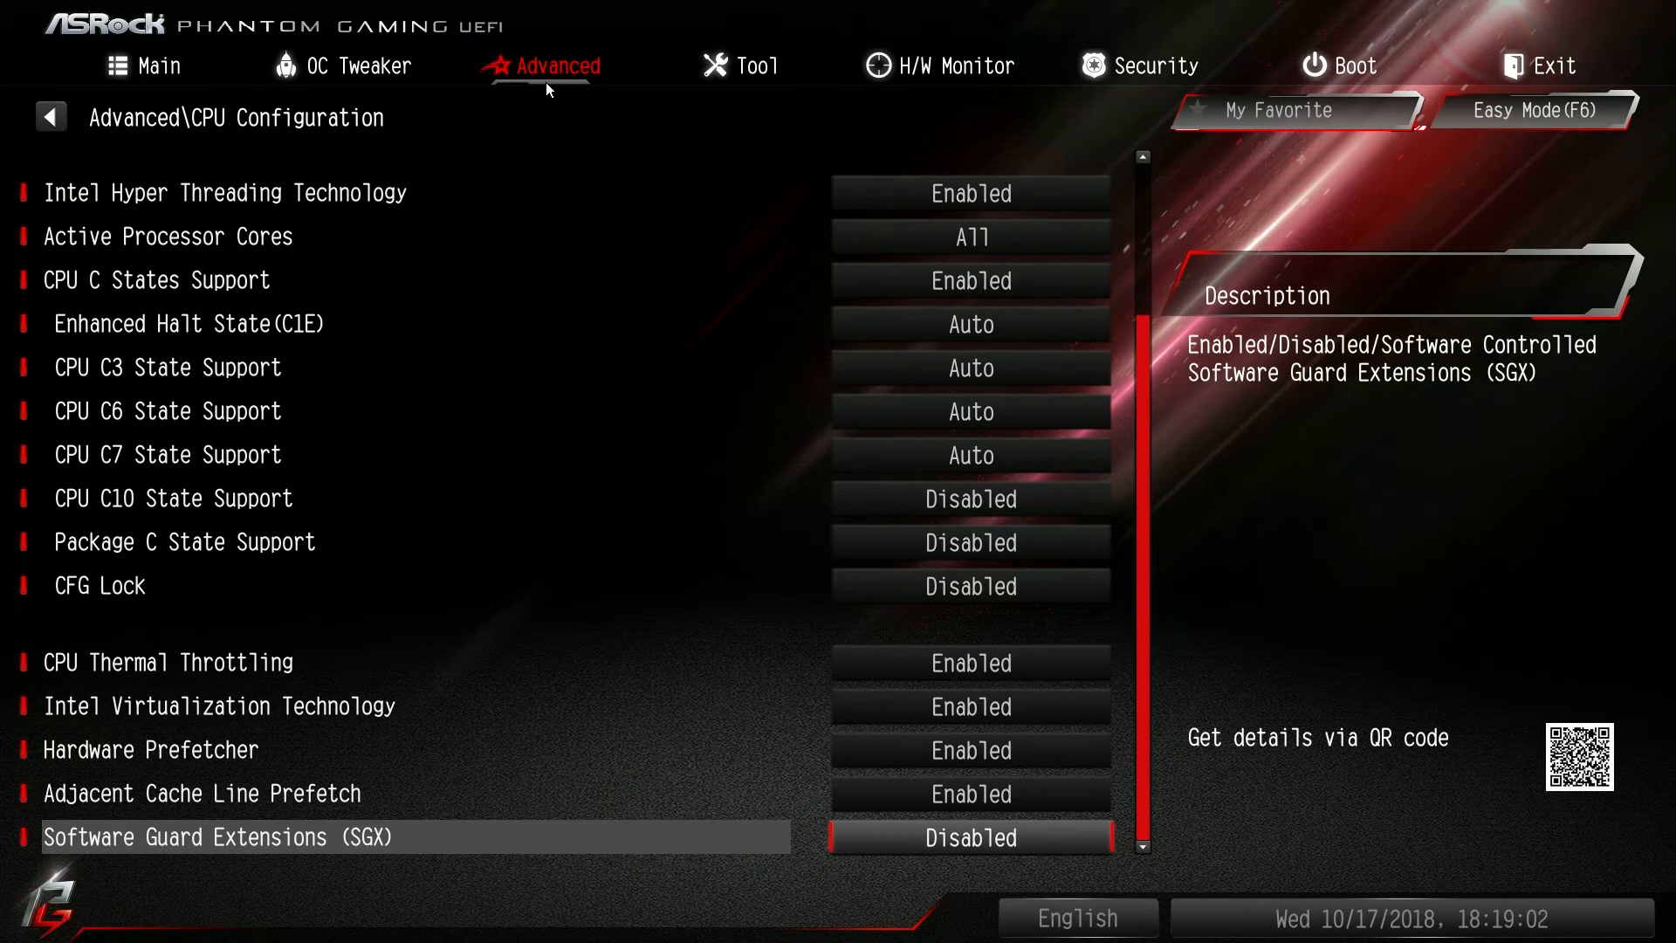
Step: Review the descriptions of the options between CPU Thermal Throttling and Software Guard Extensions (SGX) in the CPU Configuration
{"action": "key", "text": "Up"}
{"action": "key", "text": "Up"}
{"action": "key", "text": "Up"}
{"action": "key", "text": "Up"}
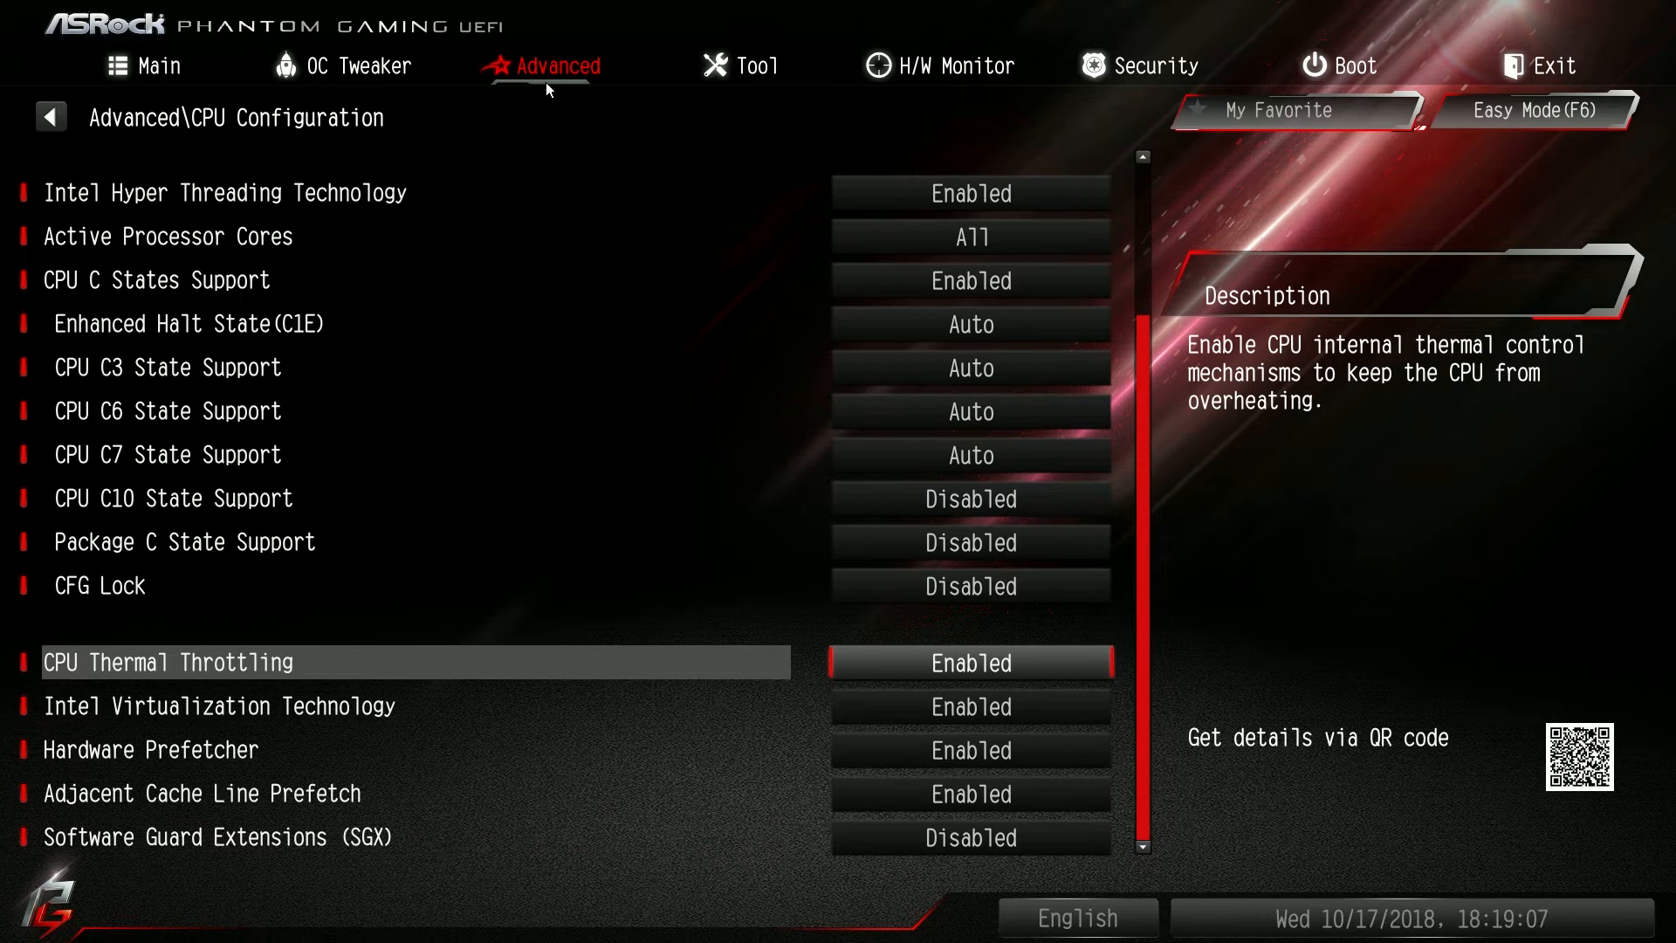
{"action": "key", "text": "Down"}
{"action": "key", "text": "Down"}
{"action": "key", "text": "Down"}
{"action": "key", "text": "Down"}
Step: Open the Advanced Chipset Configuration, view the Primary Graphics Adapter choices and keep PCI Express
{"action": "key", "text": "Escape"}
{"action": "key", "text": "Down"}
{"action": "key", "text": "Return"}
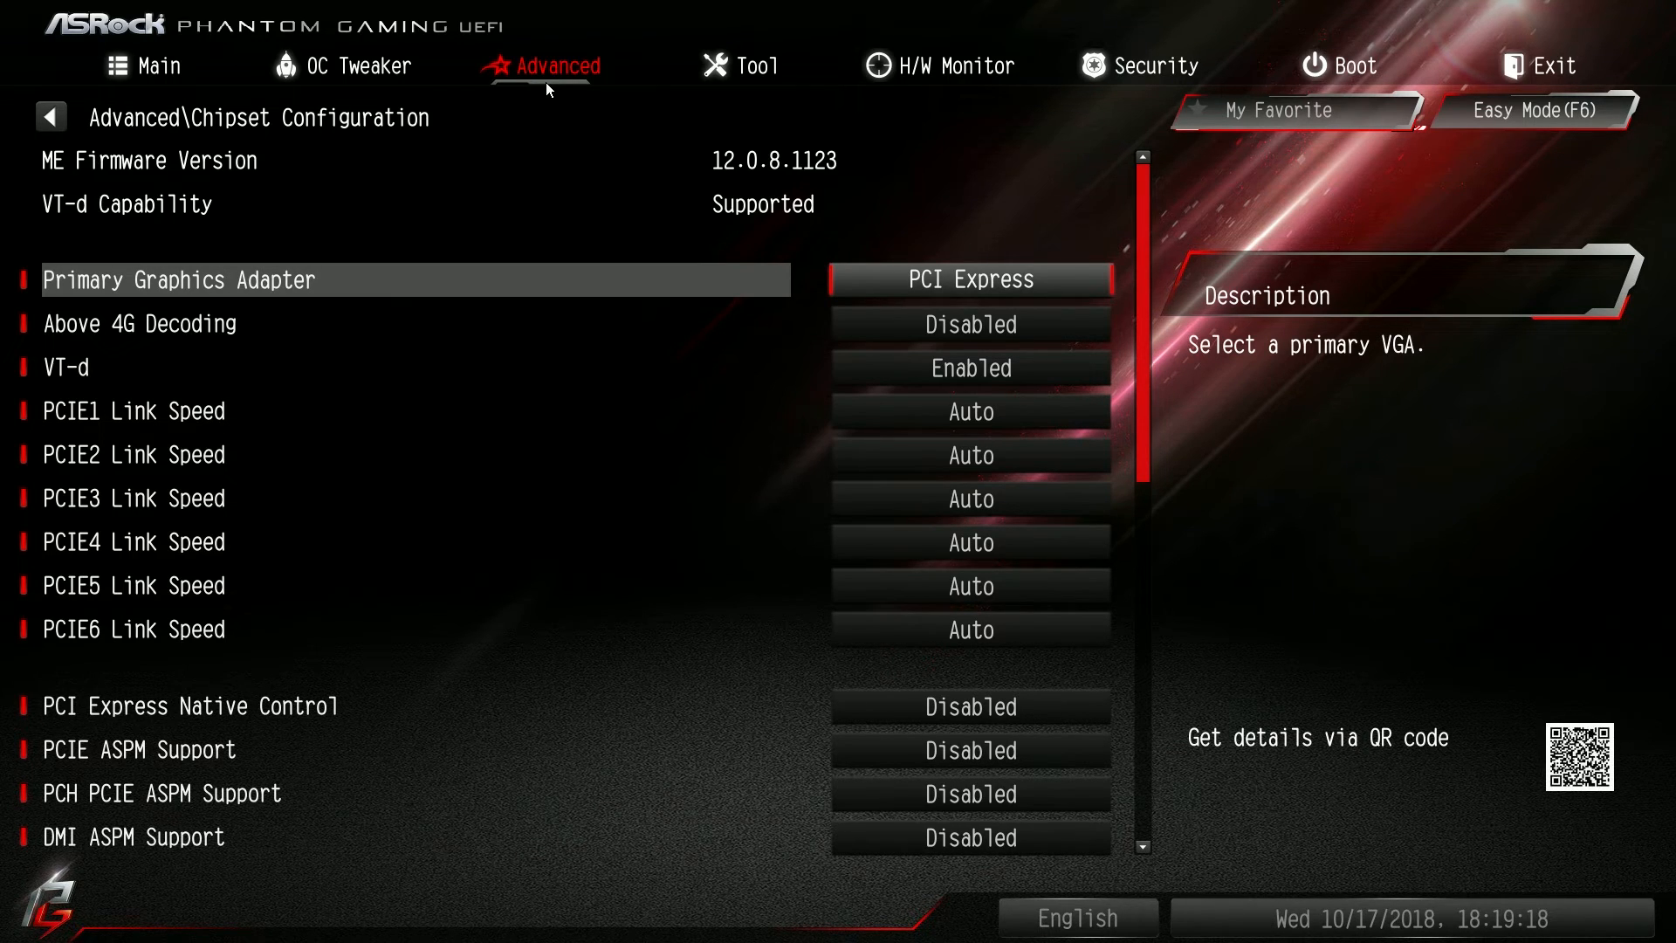
{"action": "key", "text": "Return"}
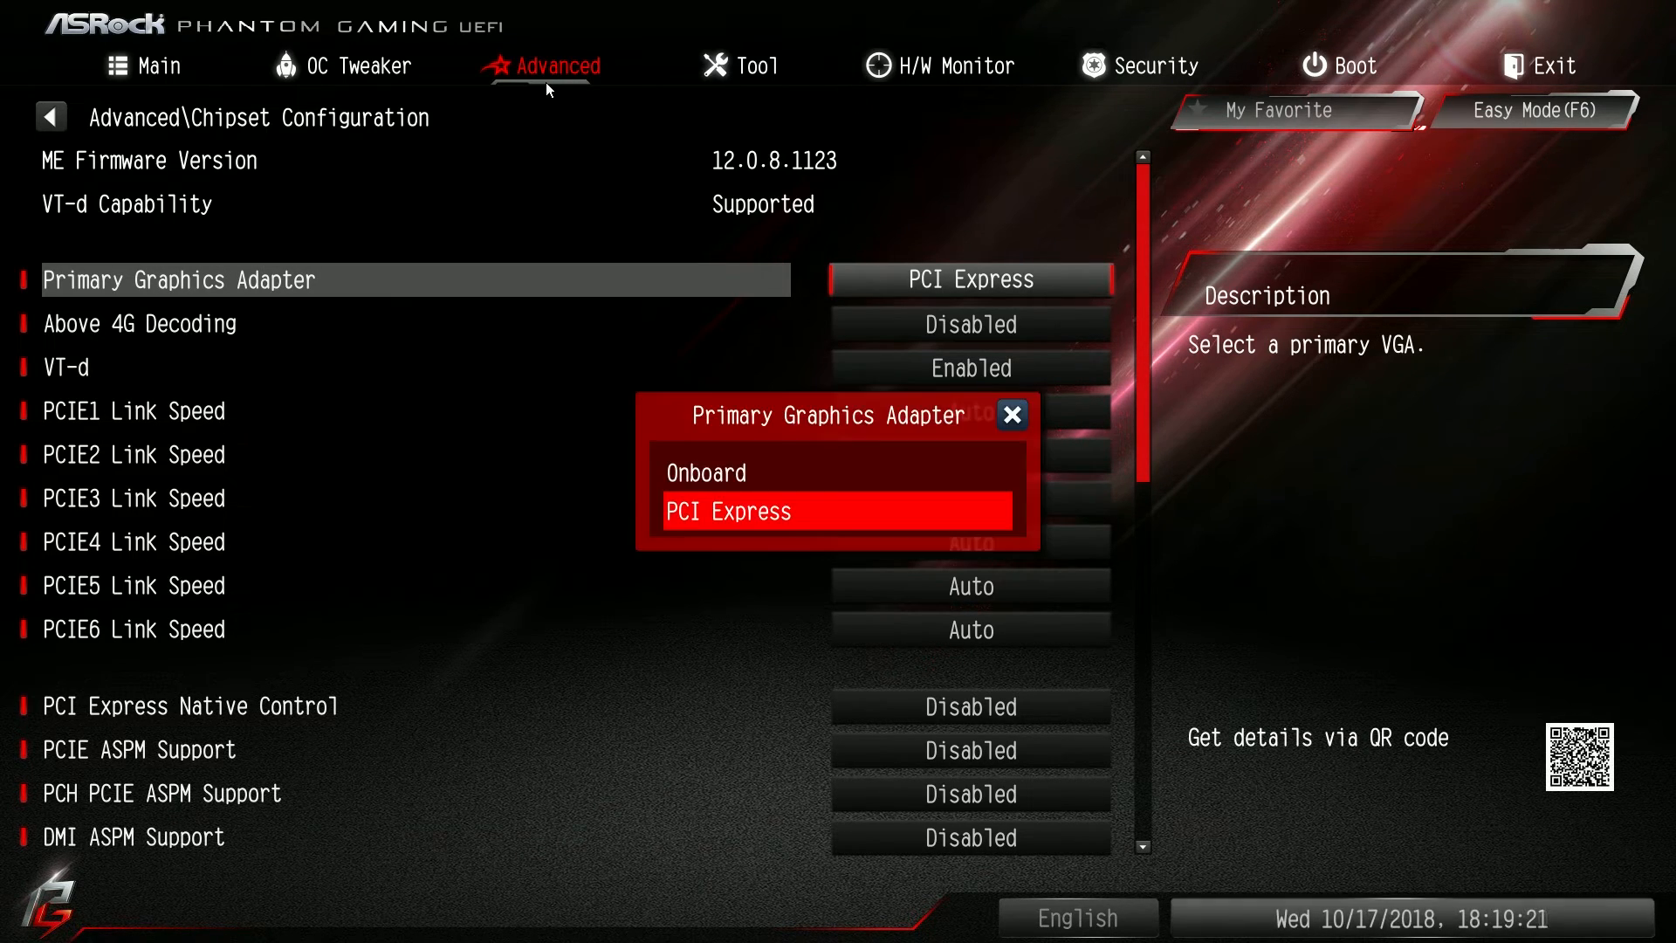
{"action": "key", "text": "Return"}
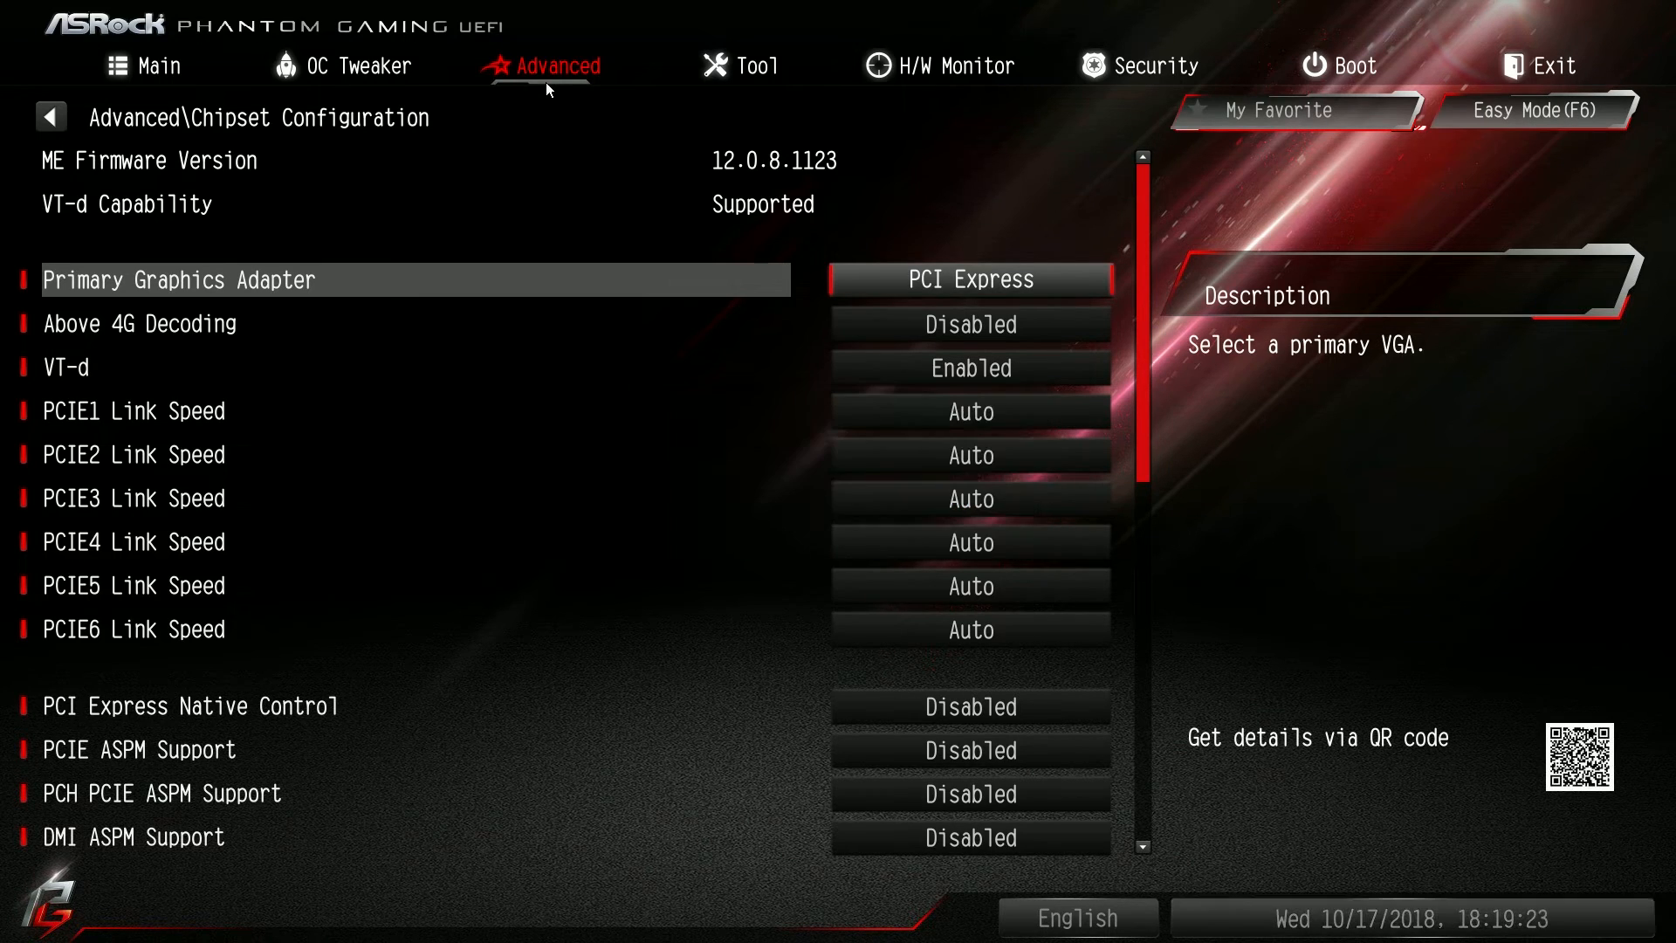
Step: Look through the Chipset Configuration options from Above 4G Decoding and the PCIE link speeds down to DMI ASPM Support
{"action": "key", "text": "Down"}
{"action": "key", "text": "Down"}
{"action": "key", "text": "Down"}
{"action": "key", "text": "Down"}
{"action": "key", "text": "Down"}
{"action": "key", "text": "Down"}
{"action": "key", "text": "Down"}
{"action": "key", "text": "Down"}
{"action": "key", "text": "Down"}
{"action": "key", "text": "Down"}
{"action": "key", "text": "Down"}
{"action": "key", "text": "Down"}
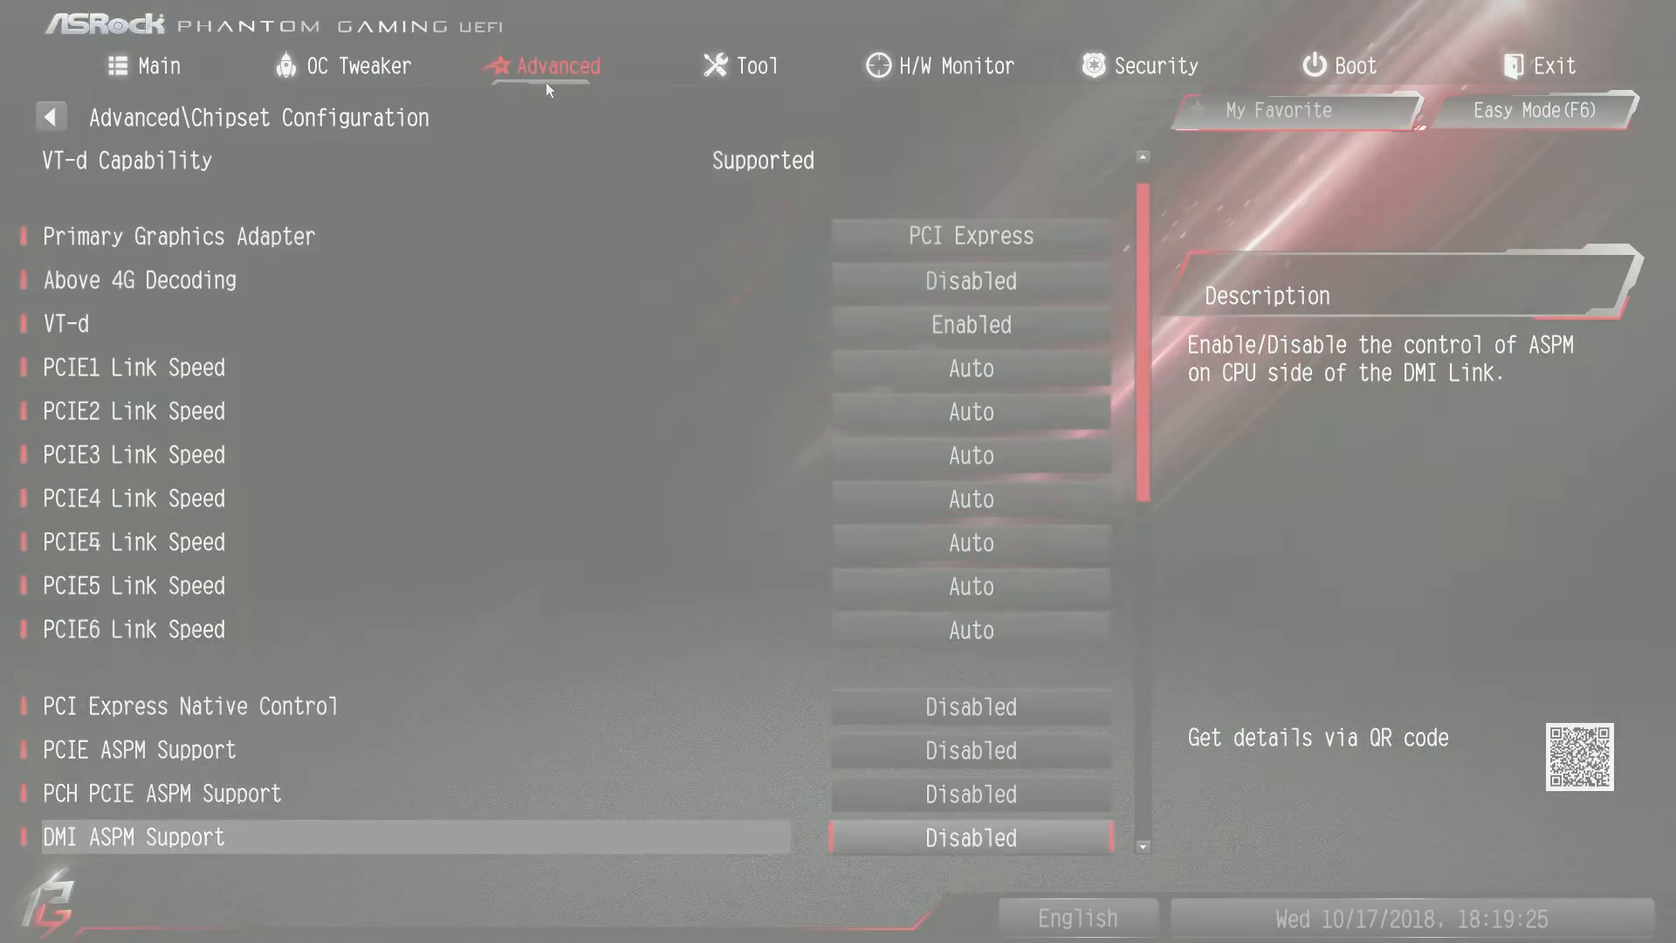